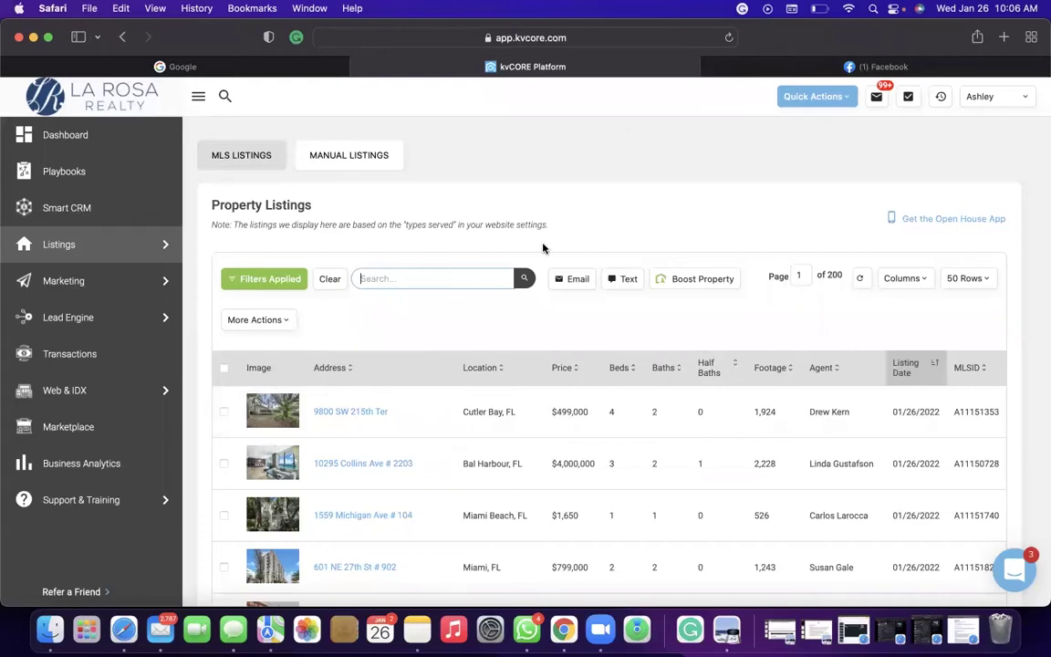
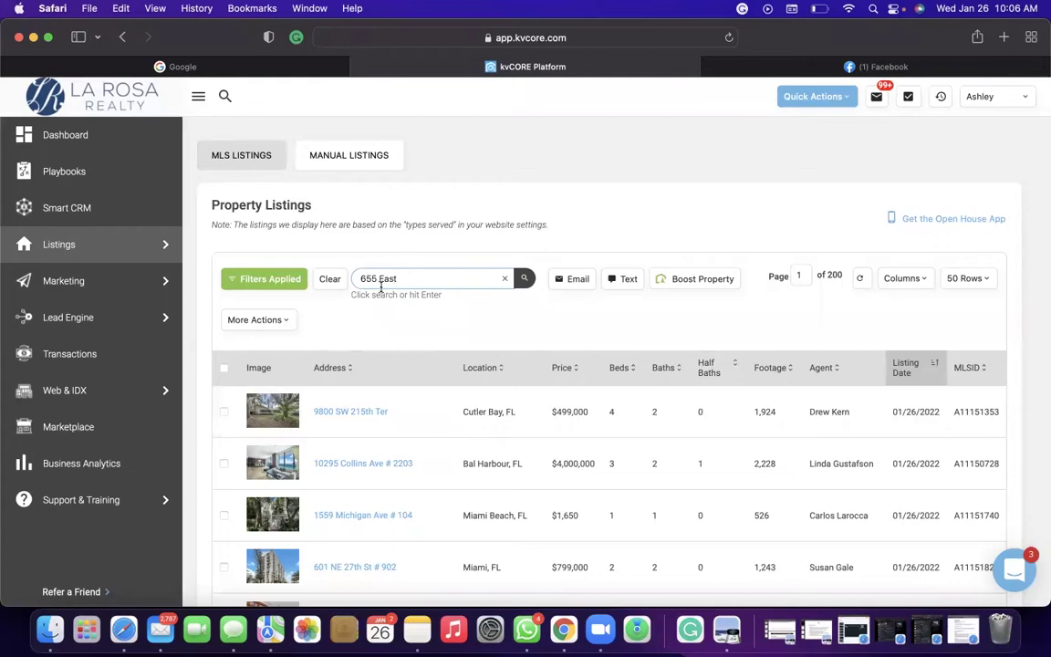
key("Return")
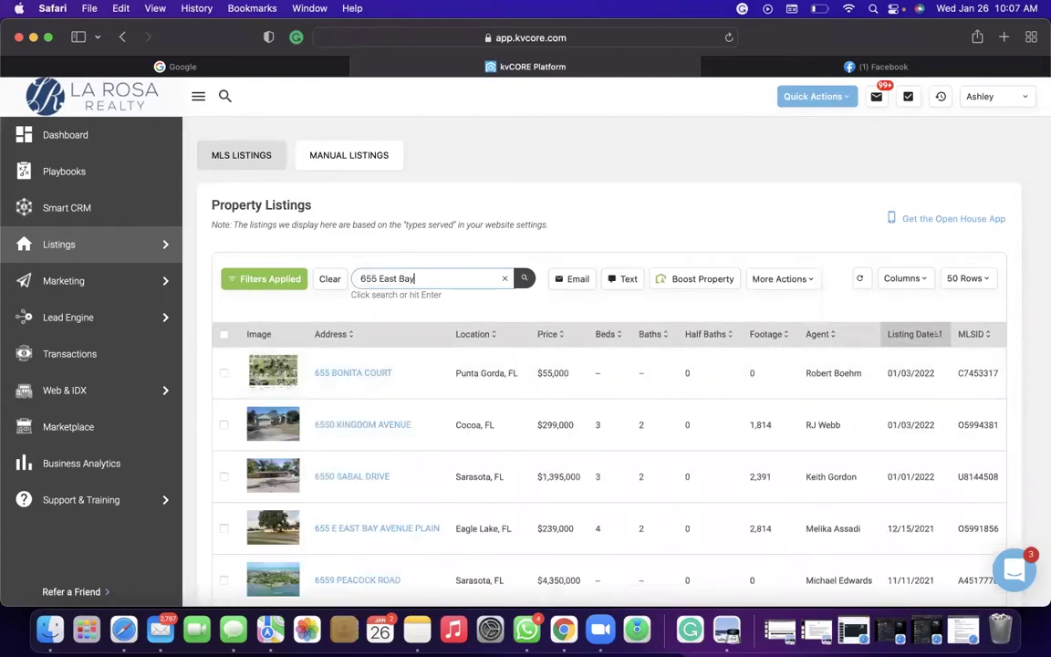
key("Return")
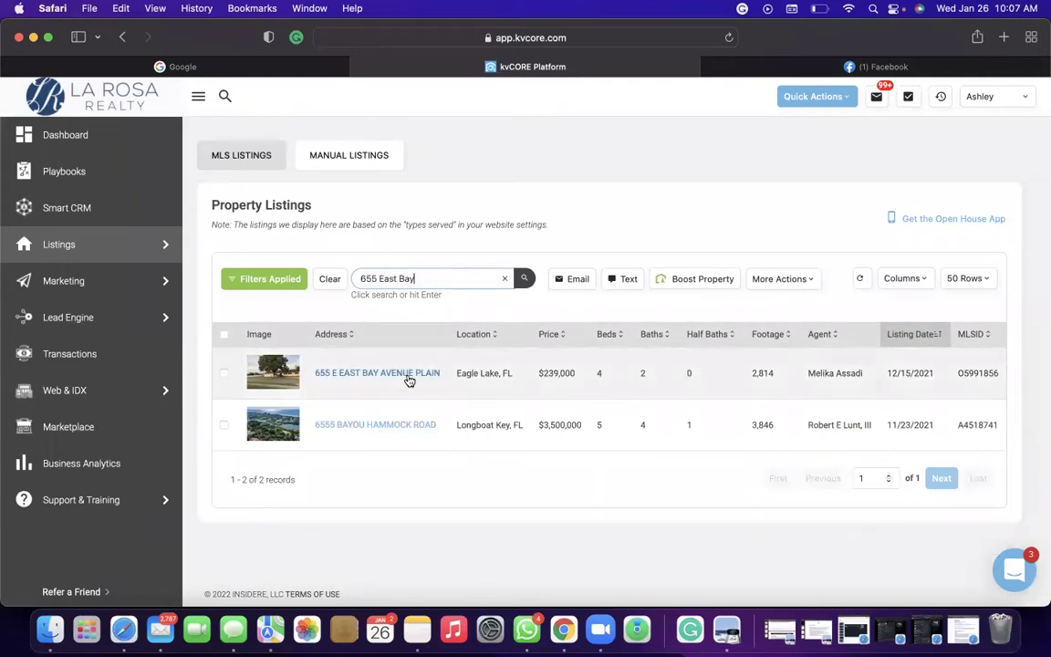
left_click(789, 180)
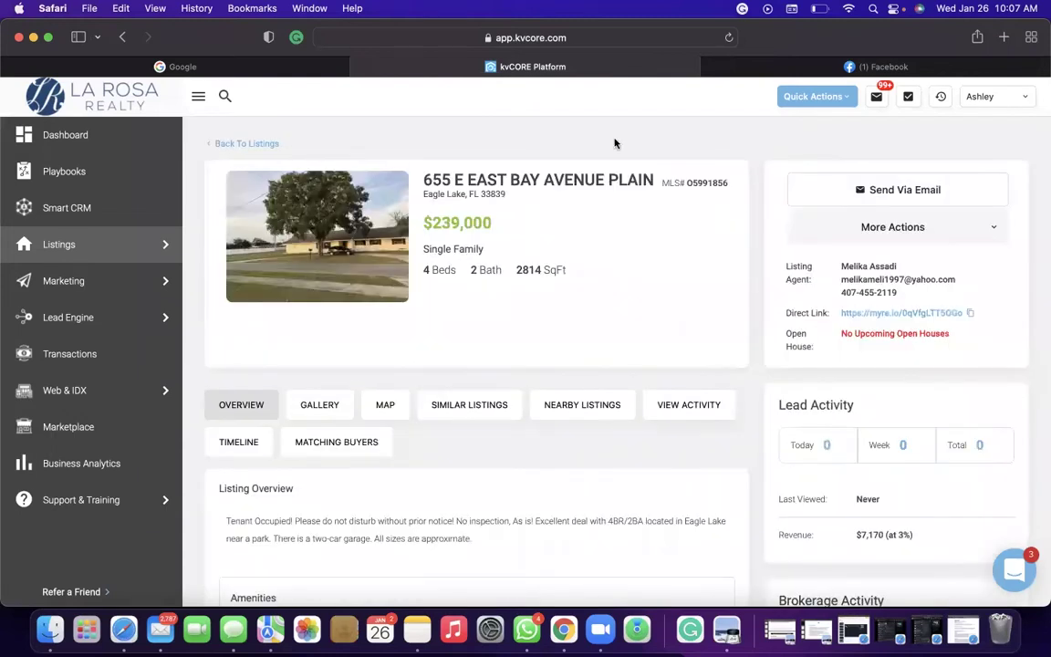
left_click(985, 227)
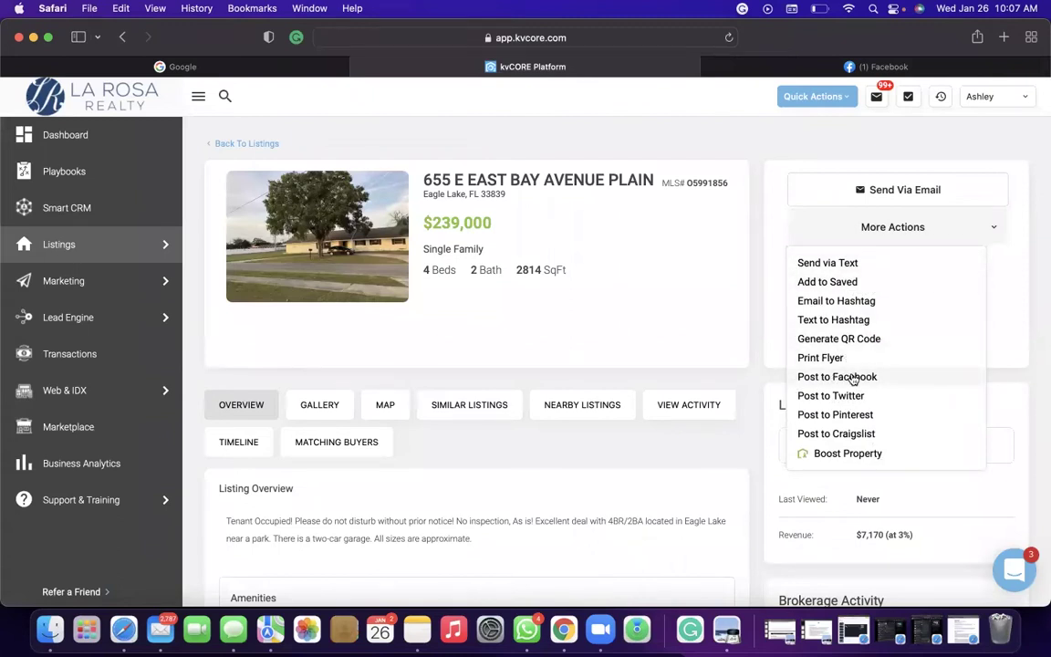
left_click(853, 379)
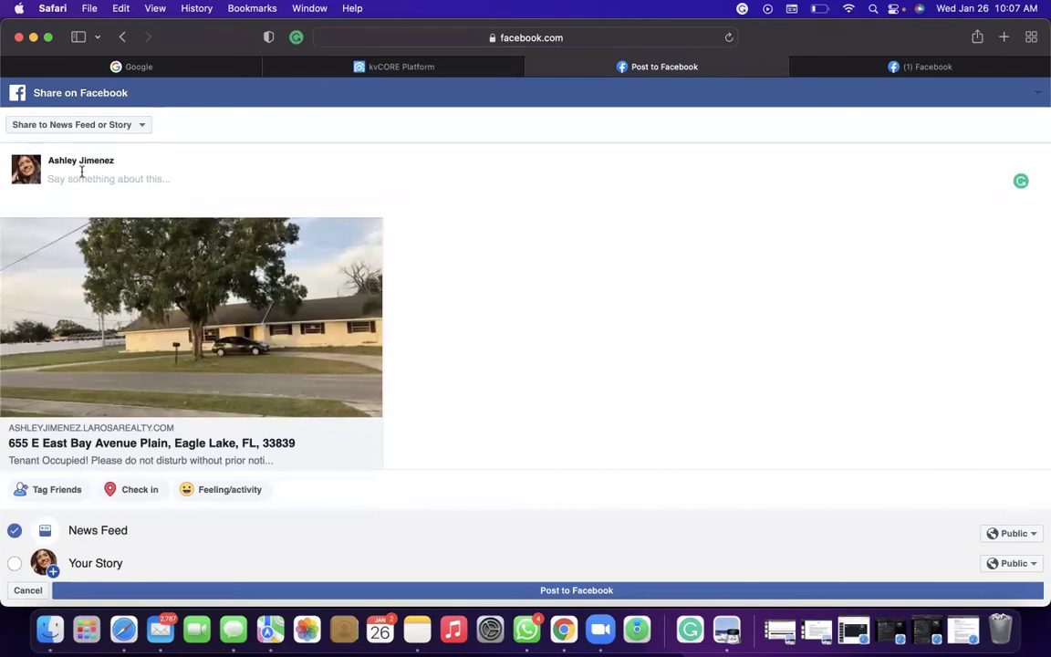
scroll(159, 412, "down", 1)
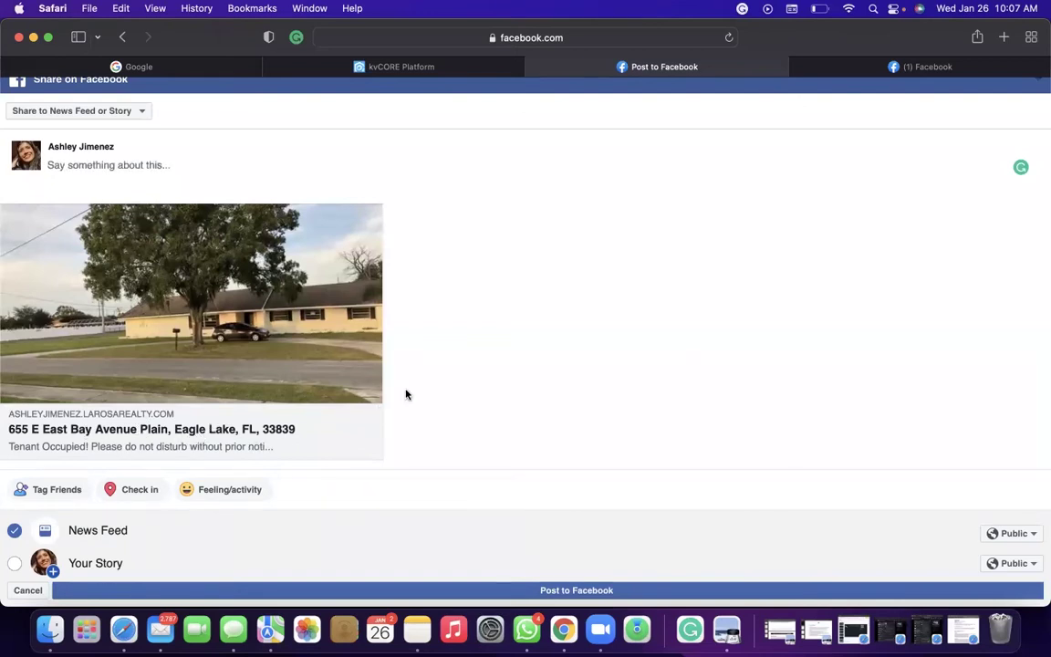
scroll(177, 464, "down", 1)
scroll(177, 466, "up", 1)
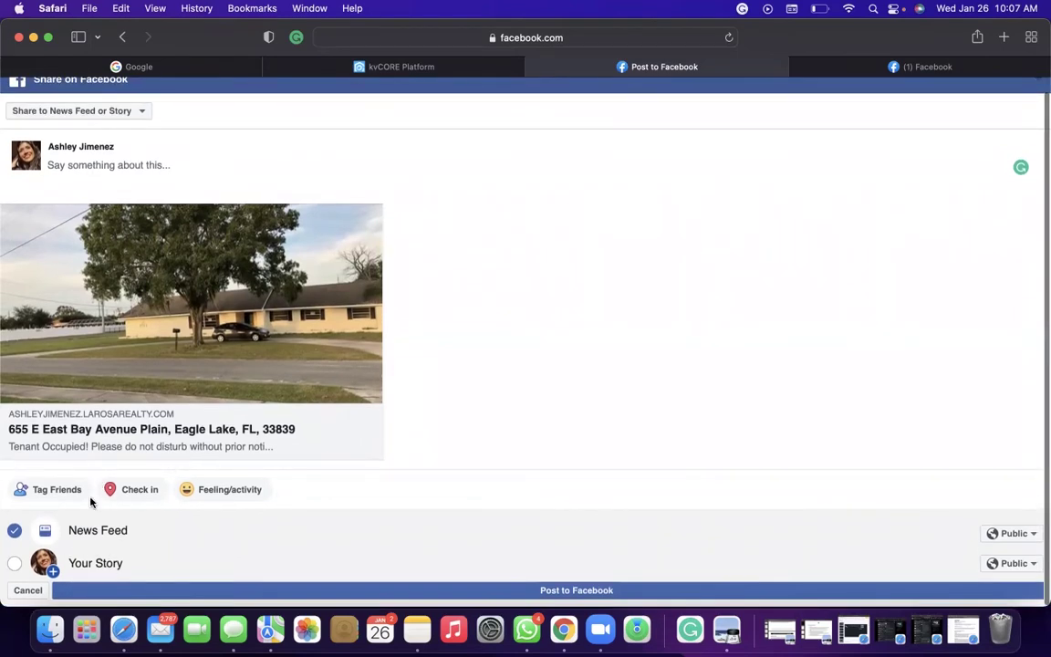
left_click(15, 562)
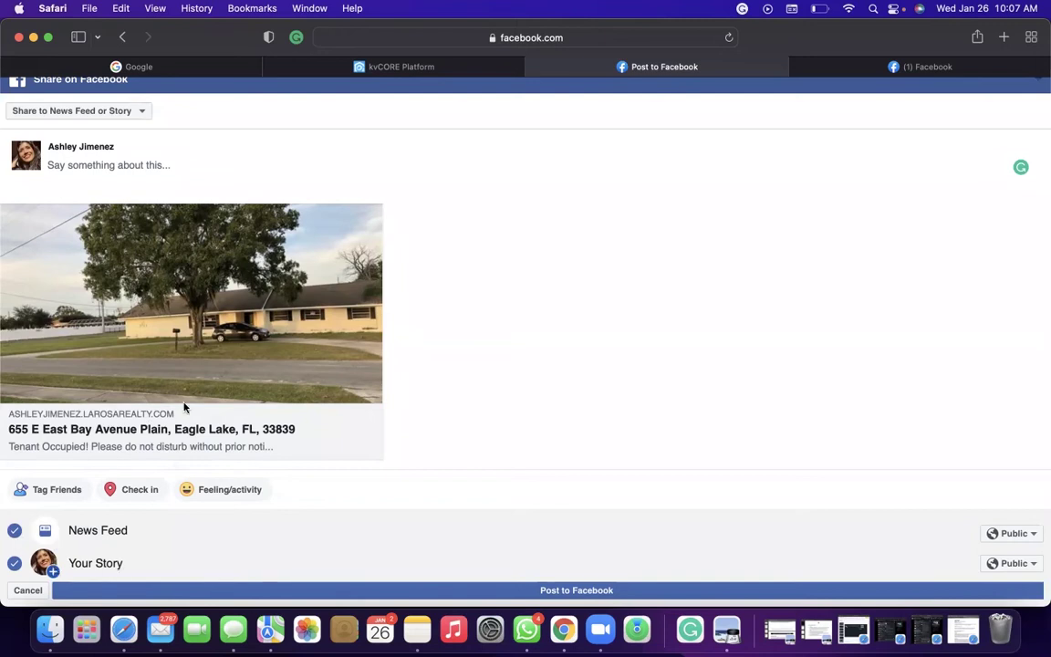
left_click(150, 200)
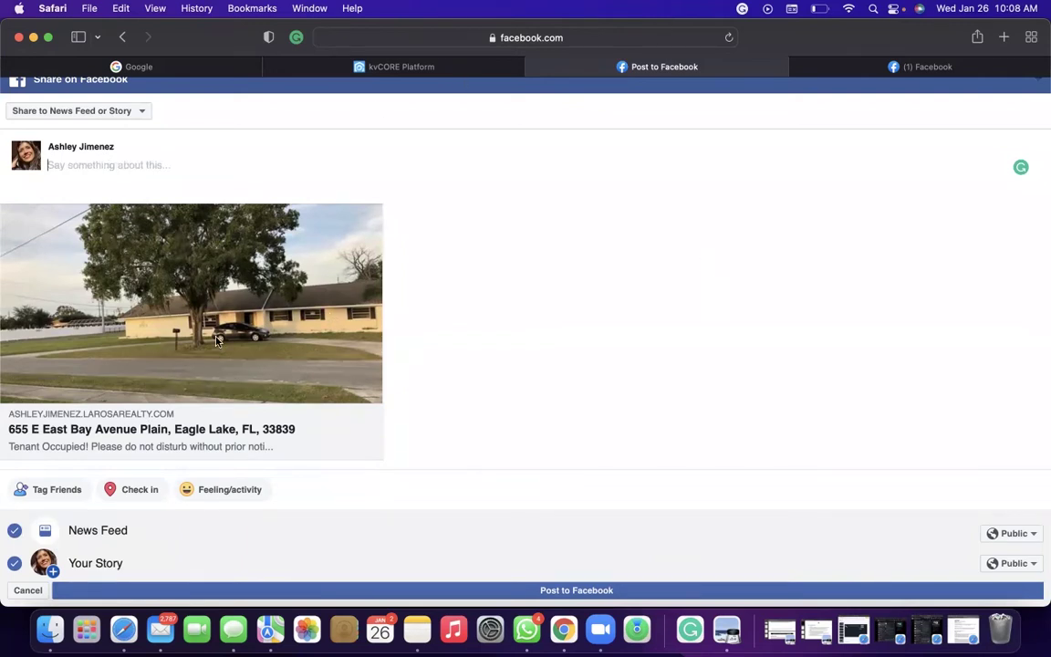
left_click(930, 73)
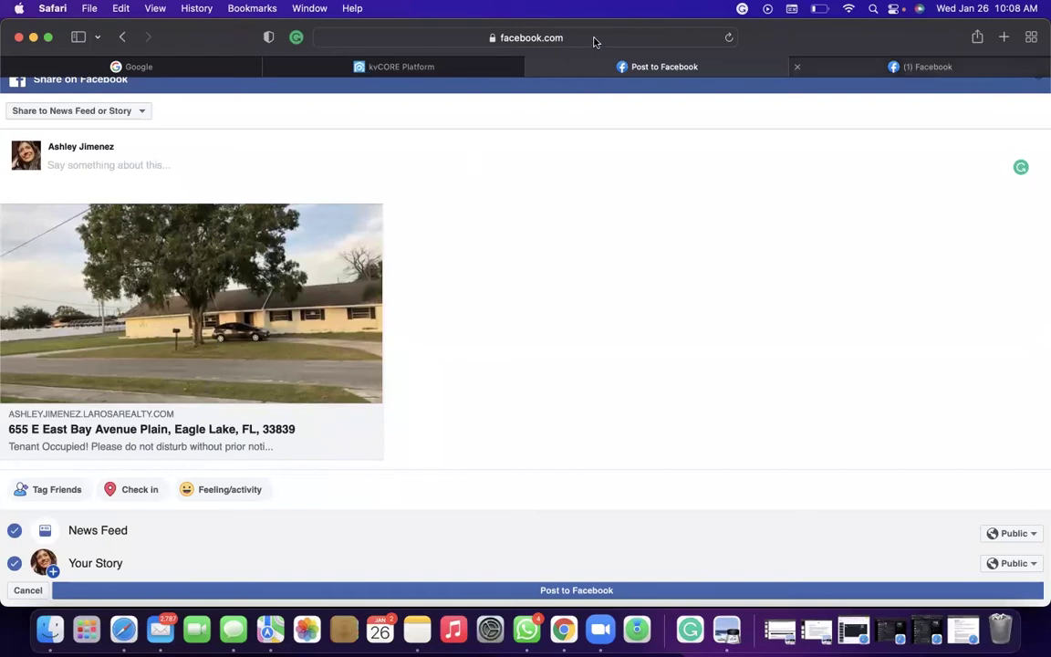
Go to the Stellar MLS login site and allow it to use the current location.
left_click(593, 37)
type("stellar.mlsmatrix")
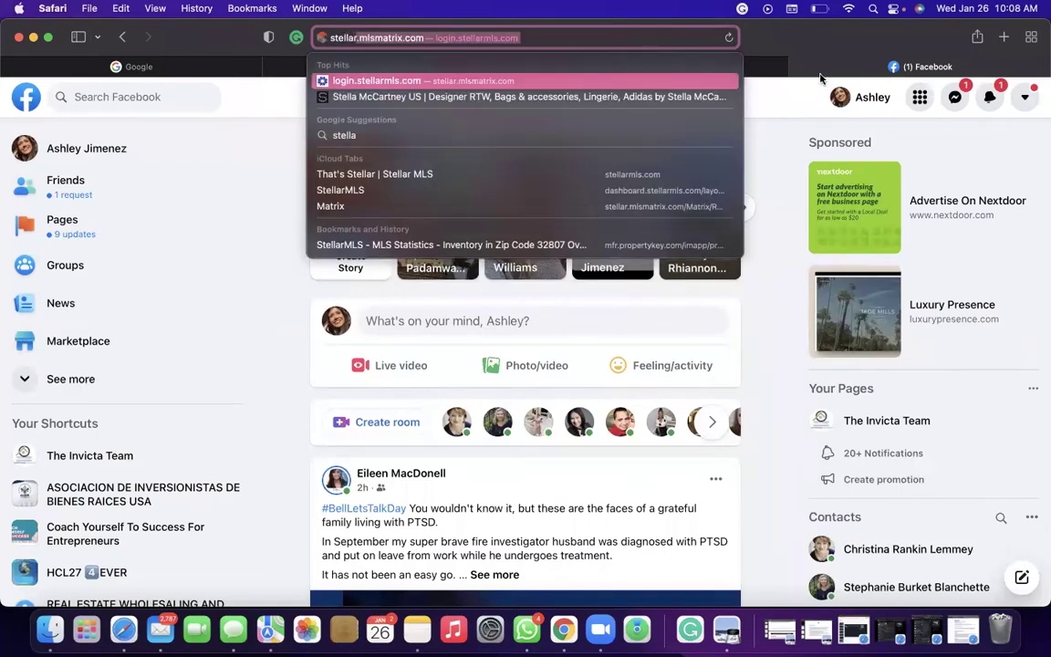
key("Return")
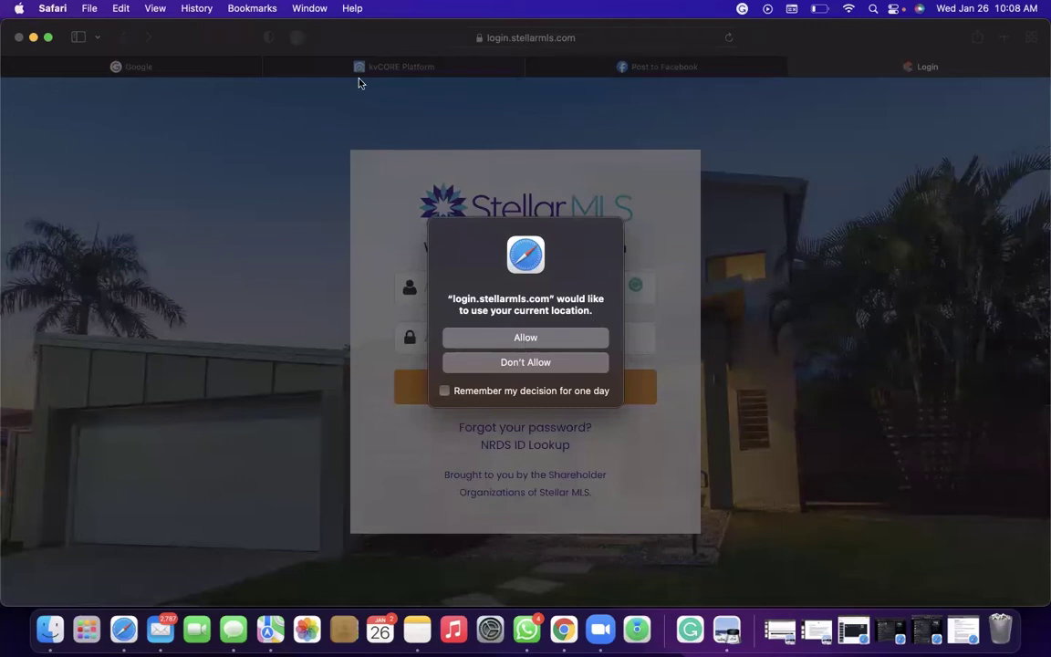
left_click(533, 339)
left_click(402, 66)
scroll(290, 436, "down", 5)
scroll(290, 436, "up", 5)
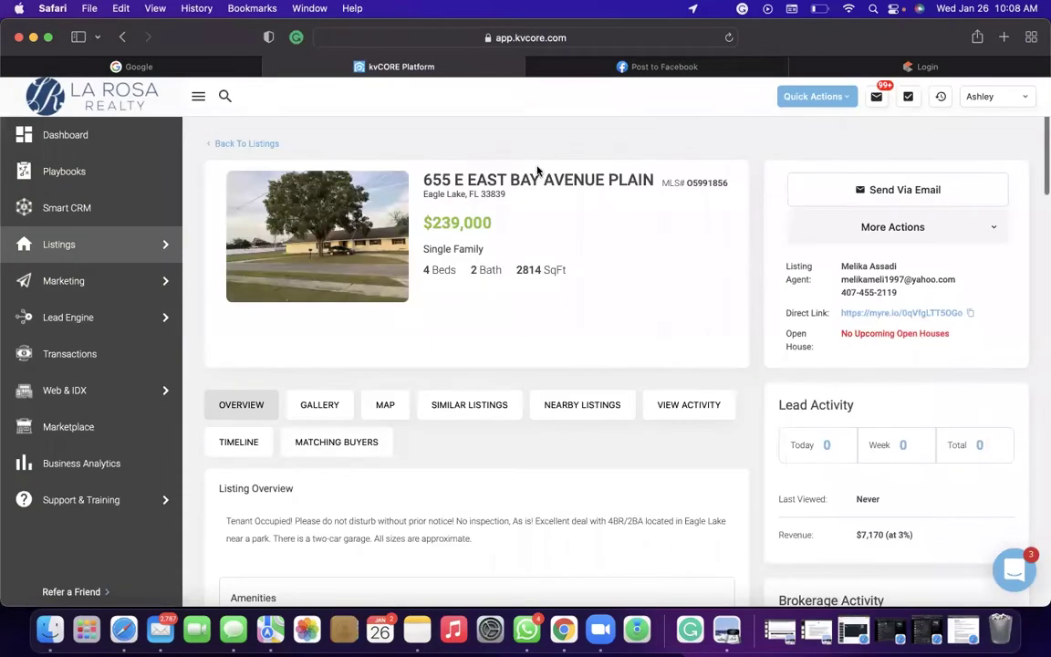
Review the listing's details plus its View Activity, Matching Buyers and Timeline tabs.
scroll(339, 508, "down", 8)
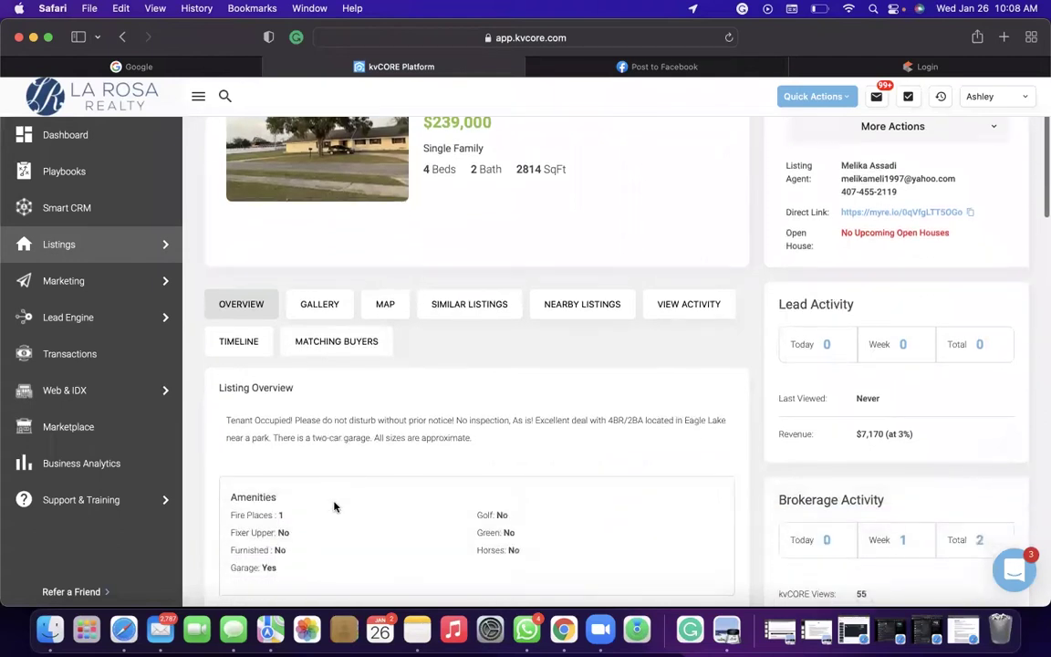
scroll(334, 507, "down", 10)
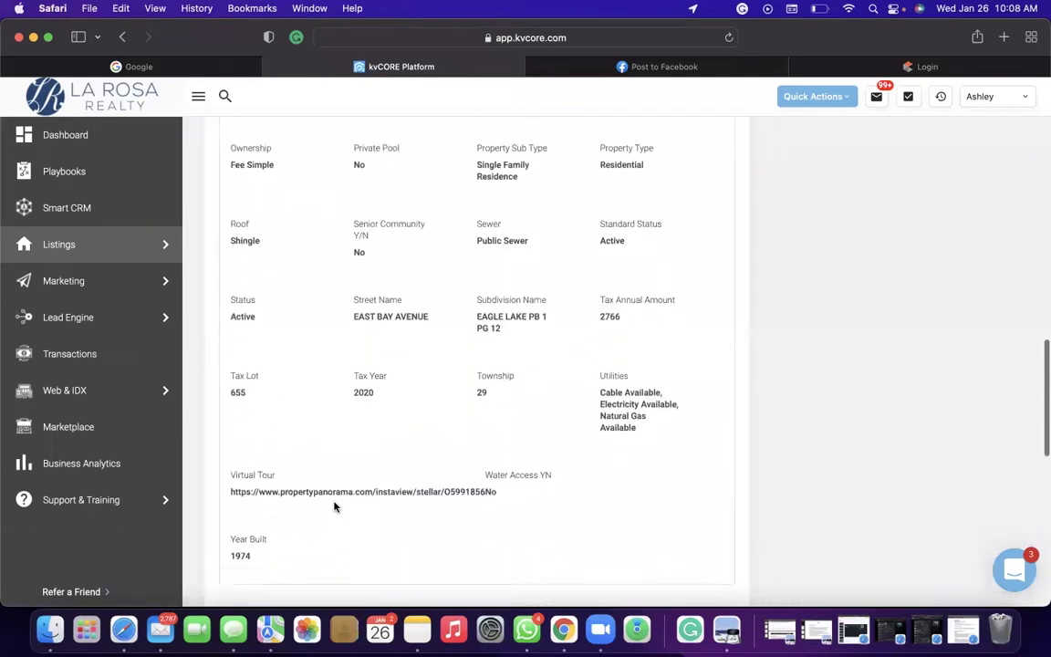
scroll(334, 507, "down", 10)
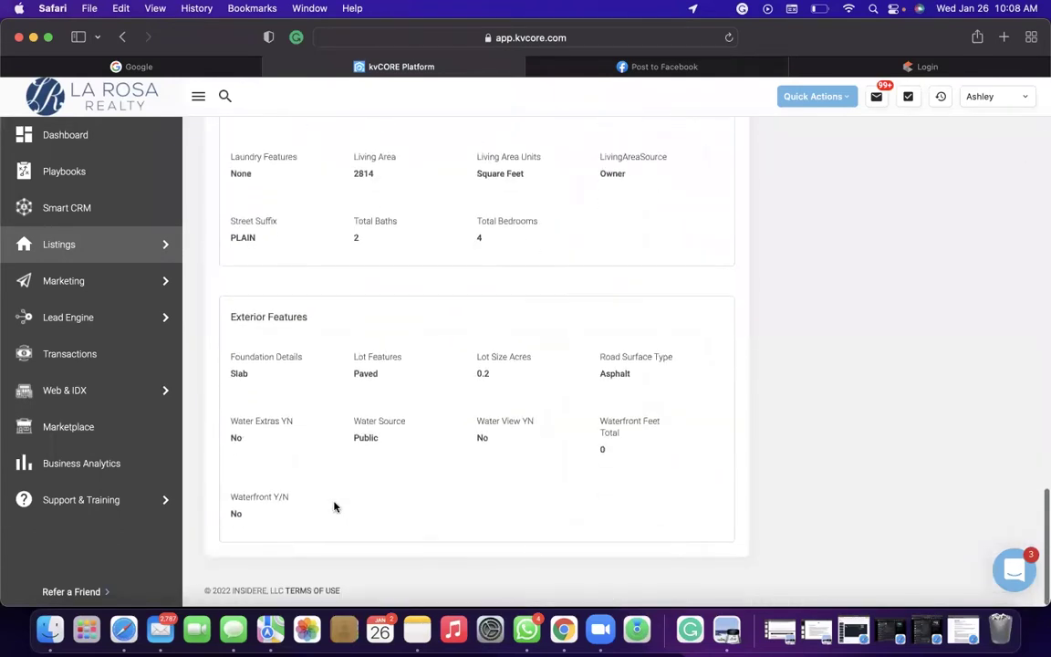
scroll(333, 508, "up", 20)
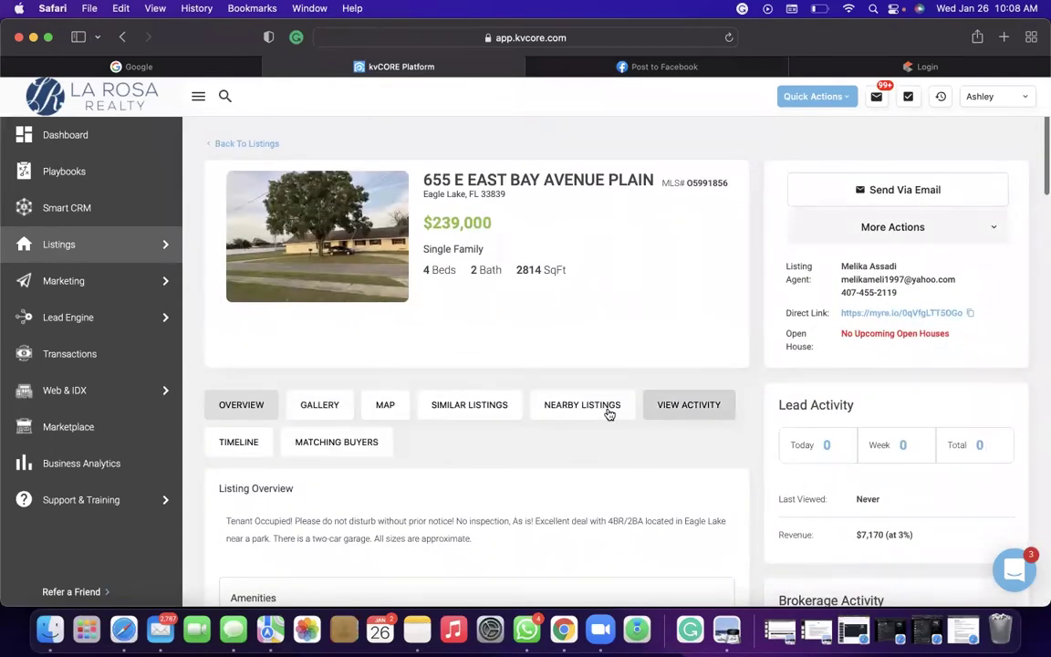
left_click(688, 404)
scroll(337, 479, "down", 3)
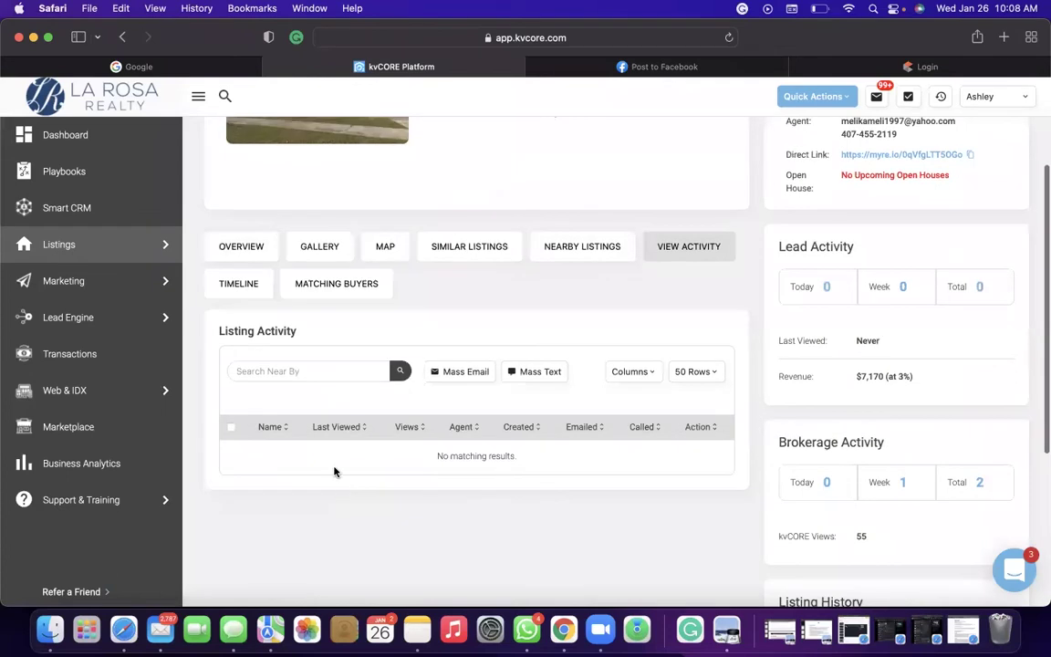
left_click(304, 290)
left_click(255, 290)
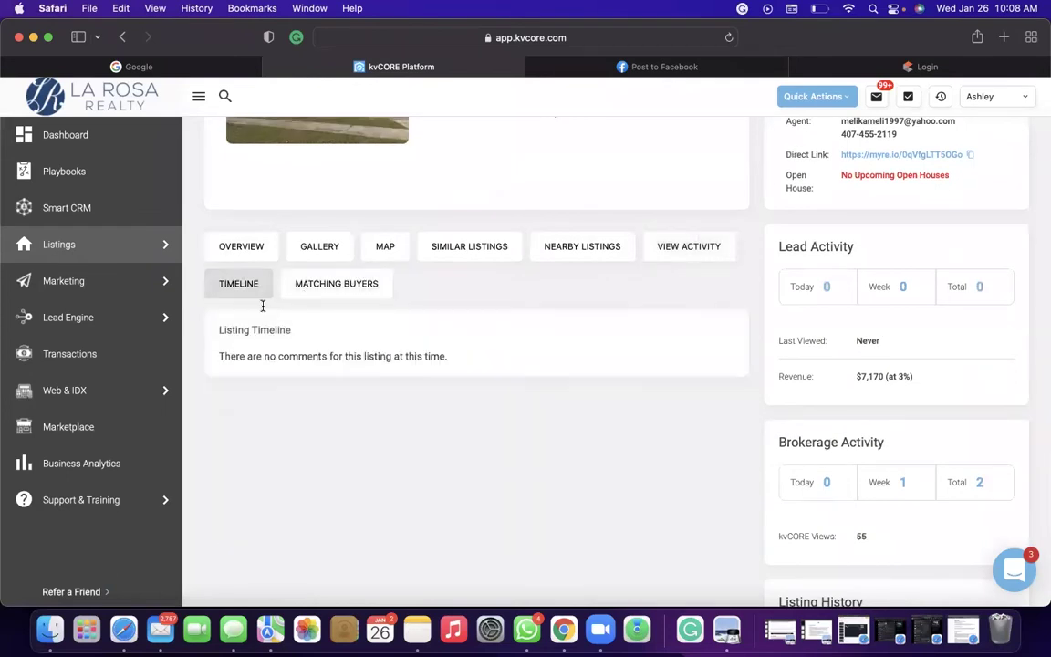
Select the listing's MLS number O5991856.
scroll(261, 301, "up", 2)
scroll(263, 305, "up", 2)
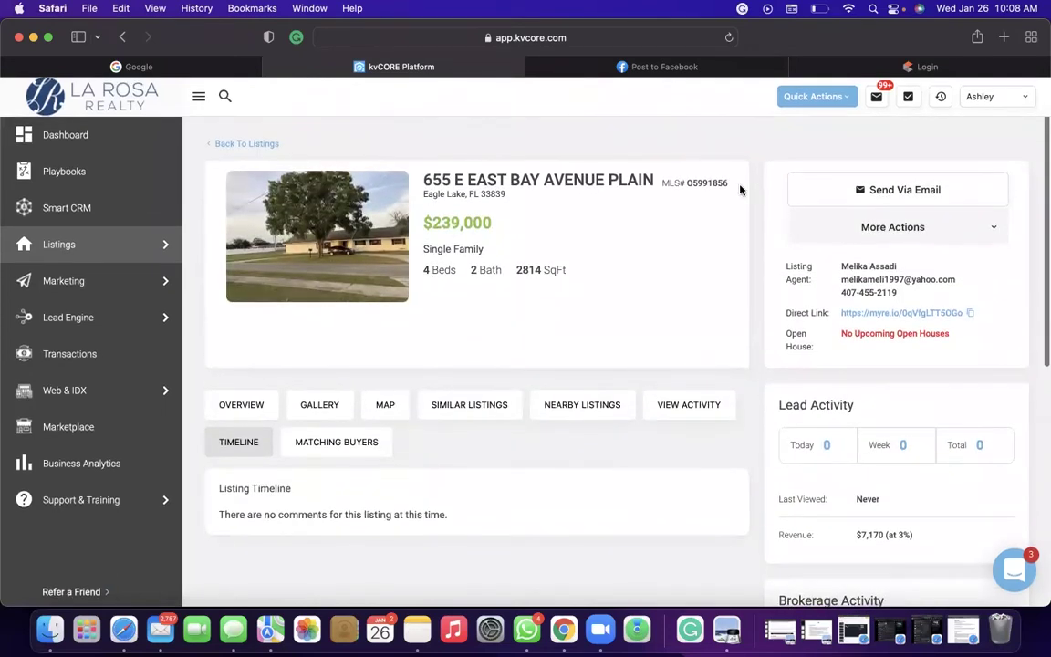
left_click_drag(730, 183, 690, 179)
key("super+c")
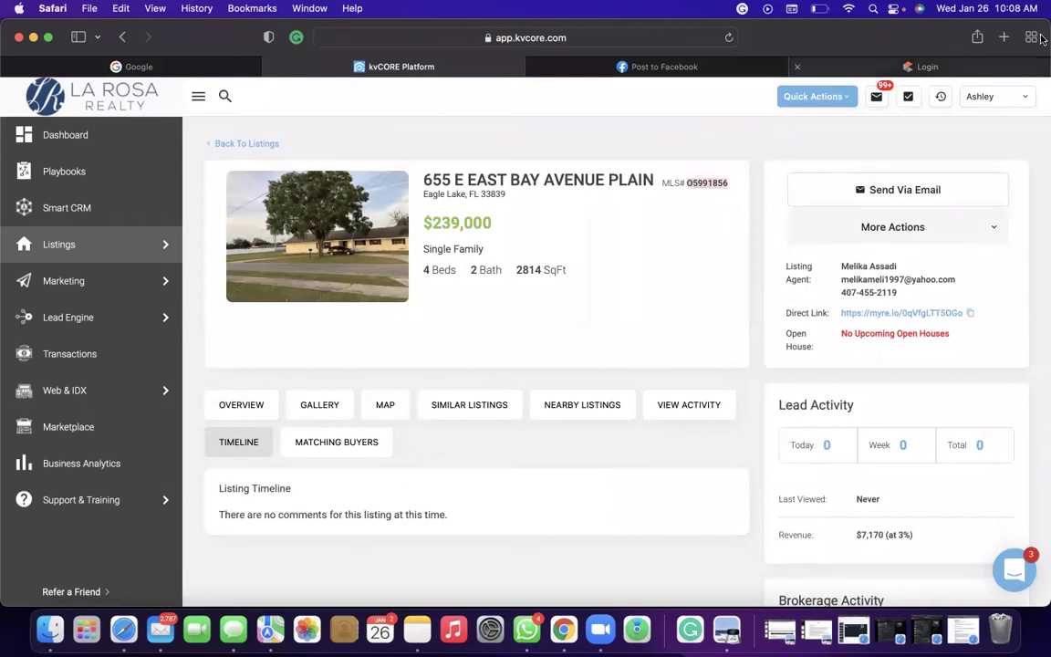
left_click(898, 65)
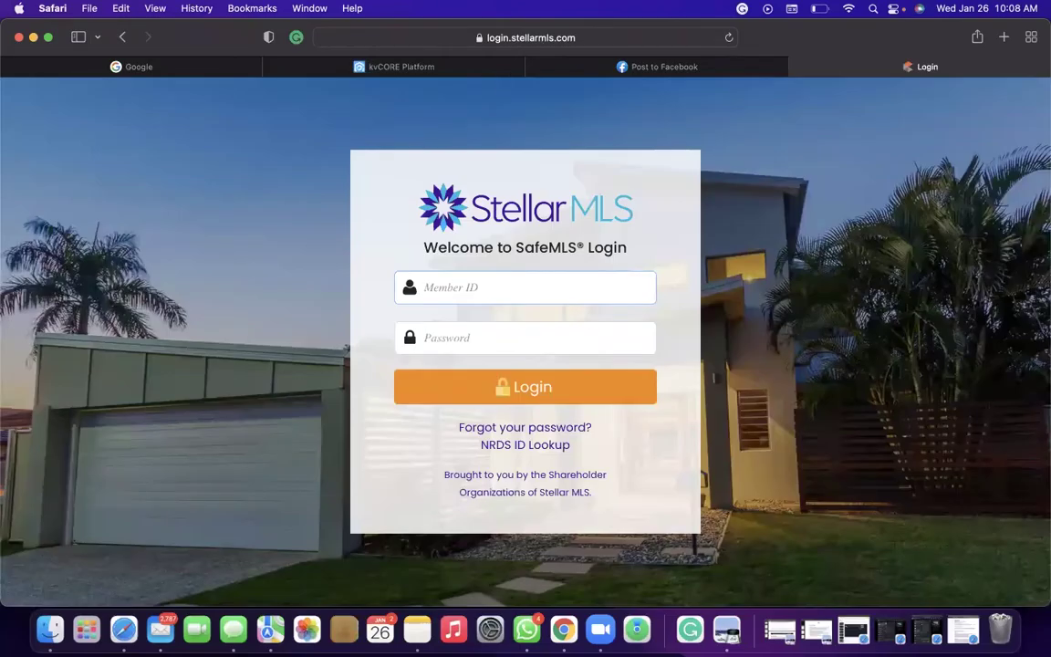
Open the Stellar MLS website from the address bar.
key("super+l")
type("ste")
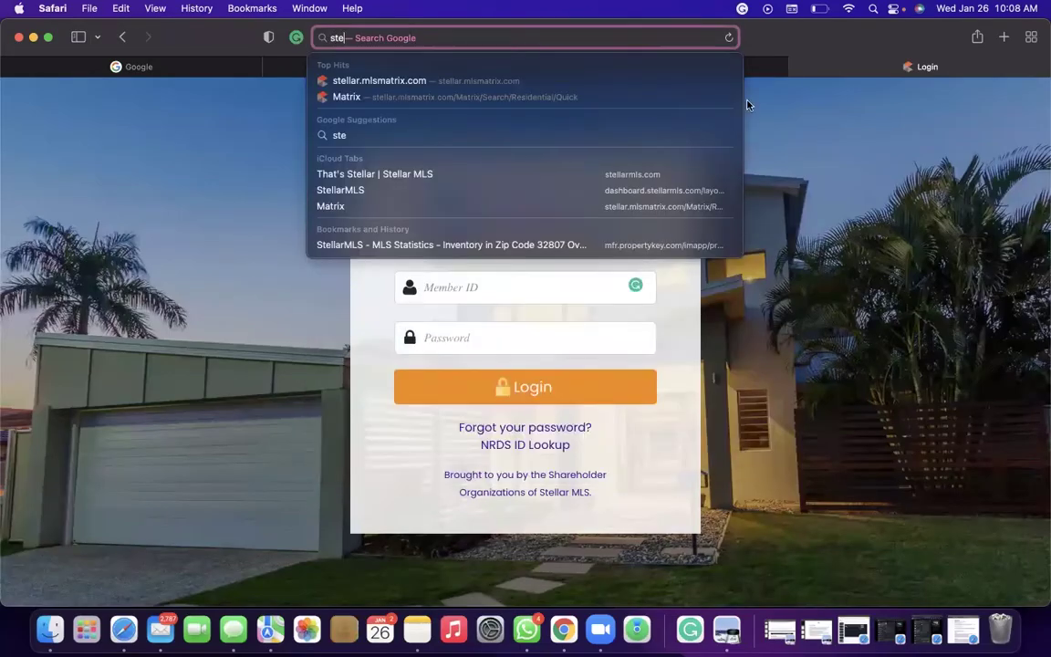
left_click(762, 109)
left_click(692, 41)
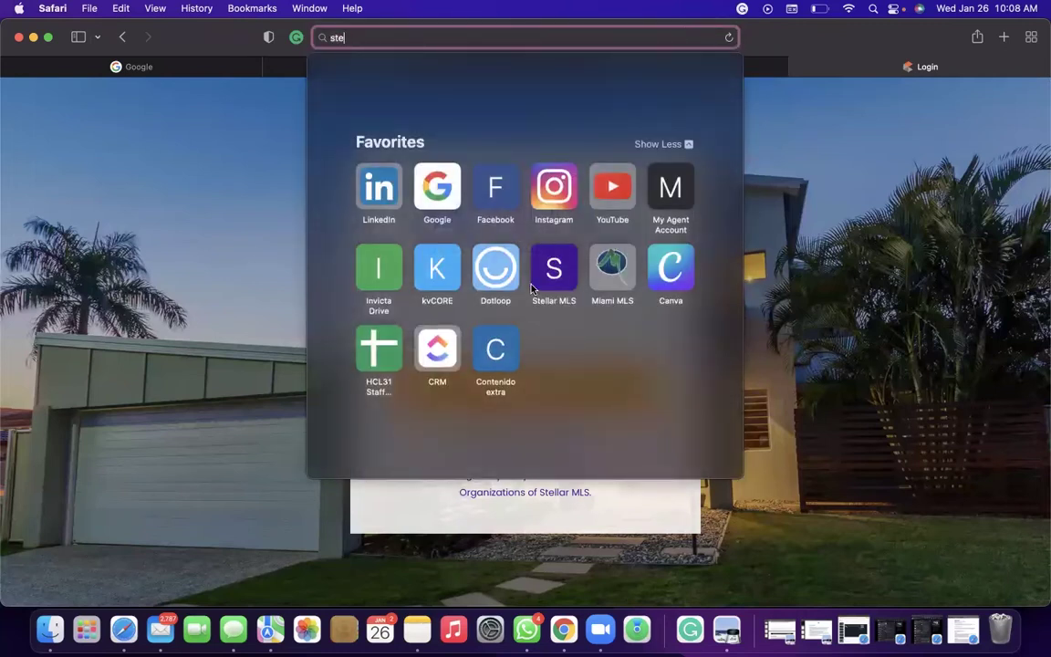
key("Escape")
left_click(443, 39)
key("BackSpace")
left_click(554, 268)
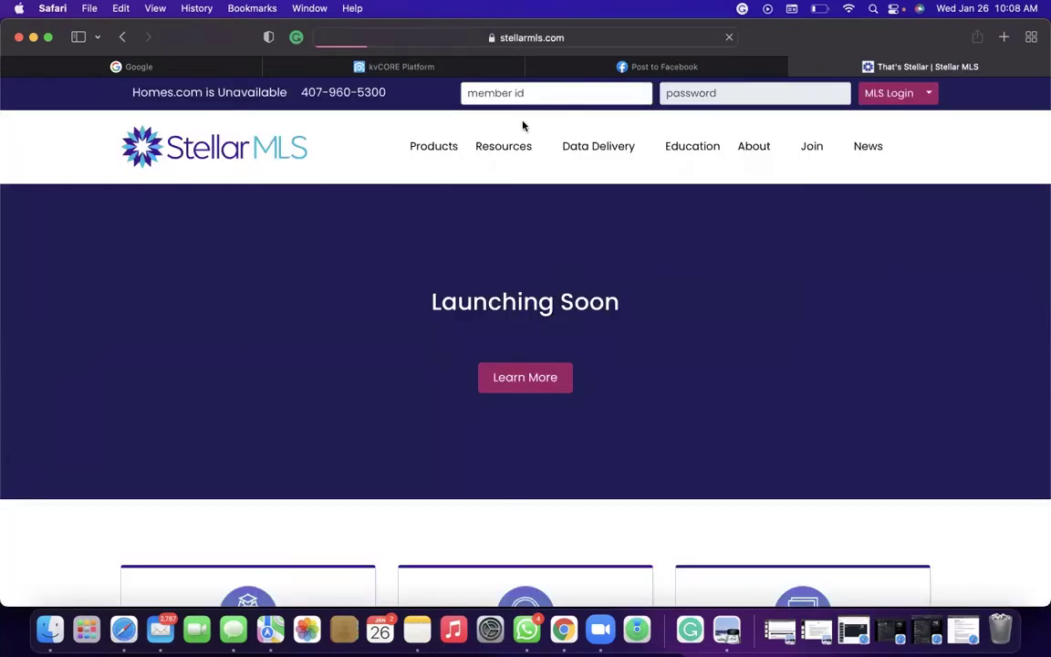
Log in to Stellar MLS using the saved member ID and password.
left_click(520, 95)
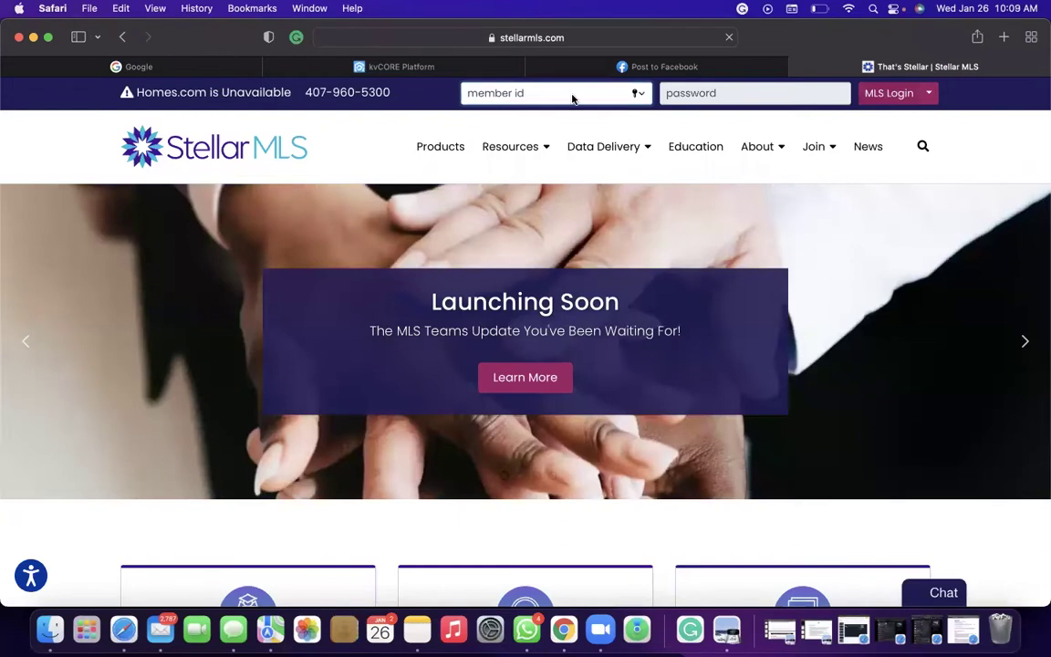
left_click(572, 98)
left_click(542, 126)
left_click(889, 92)
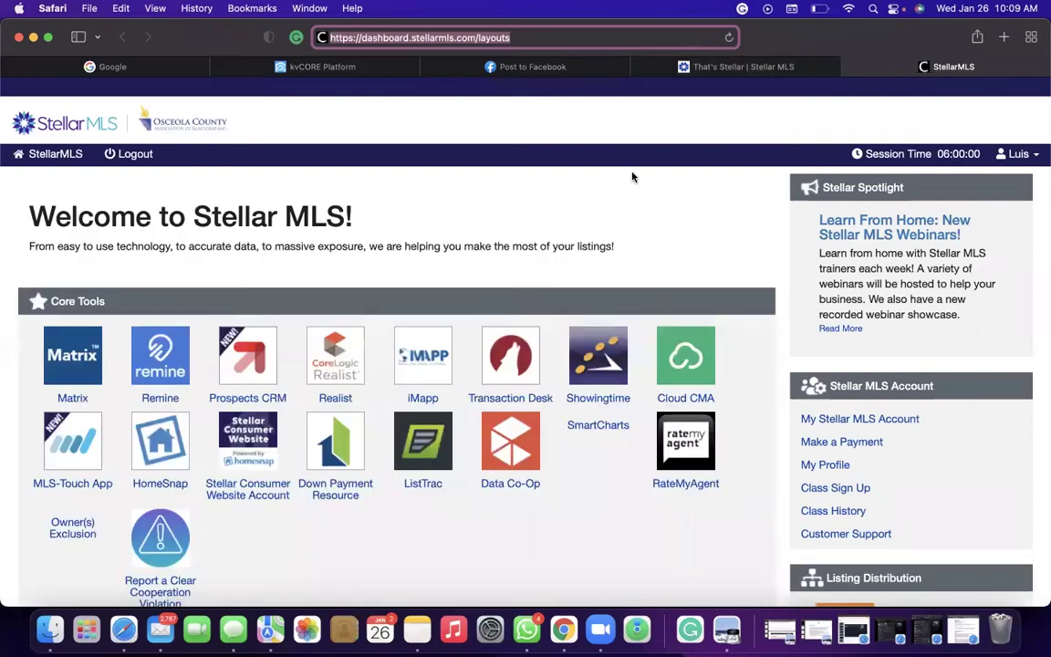
Open Matrix and defer all the news announcements with Read Later.
left_click(75, 354)
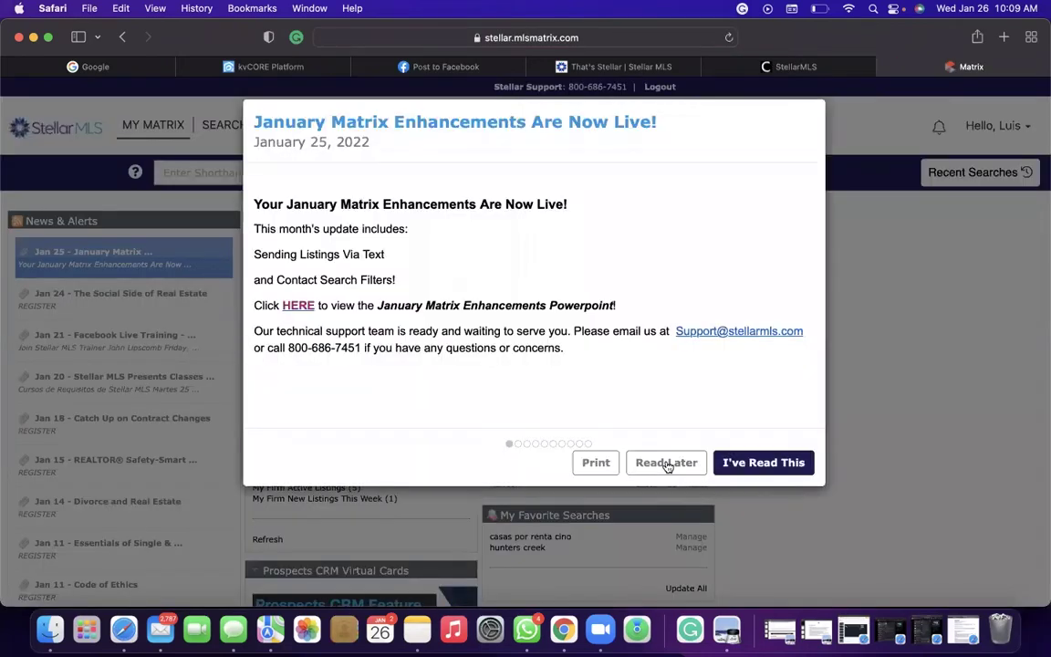
left_click(666, 462)
left_click(667, 463)
left_click(667, 463)
left_click(666, 462)
left_click(667, 463)
left_click(667, 463)
Run a Residential Quick search for ML# O5991856 and open its full listing report.
mouse_move(228, 146)
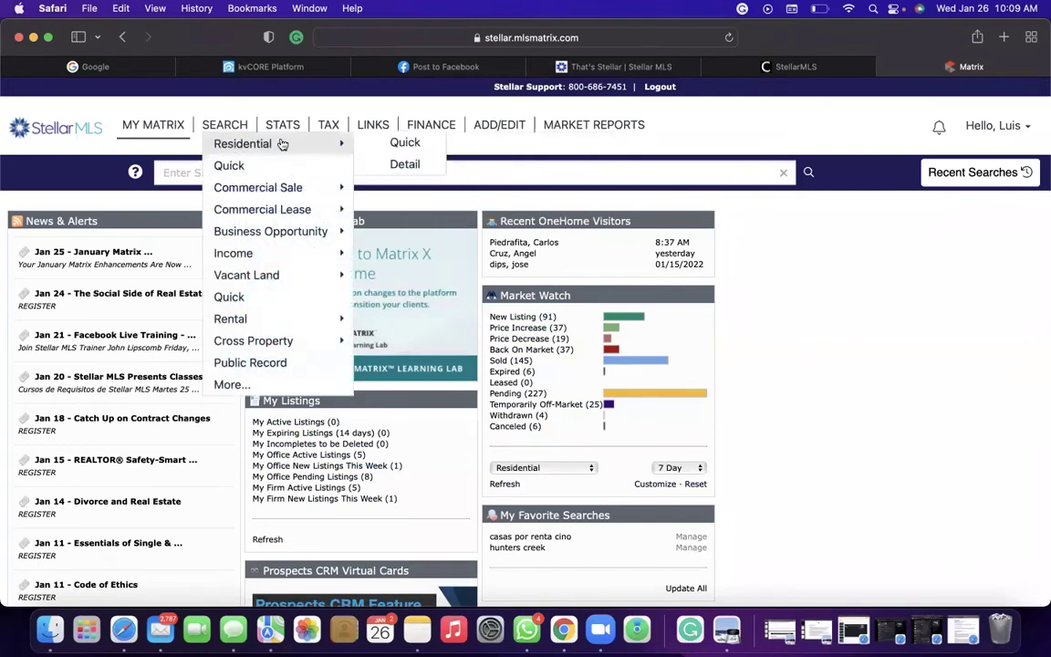
left_click(394, 144)
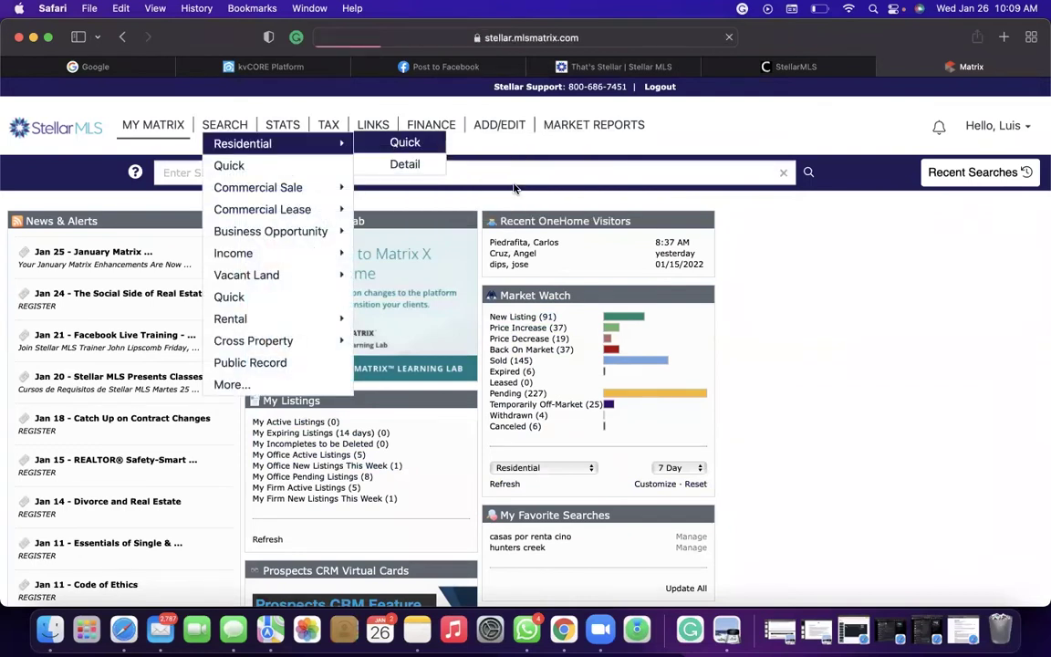
left_click(605, 265)
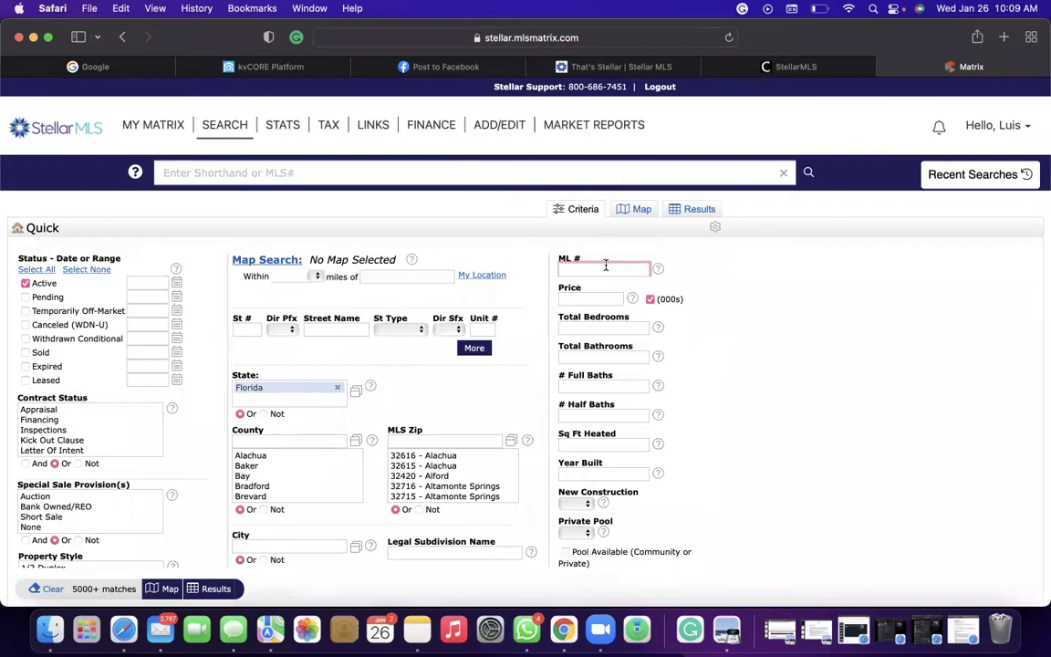
key("super+v")
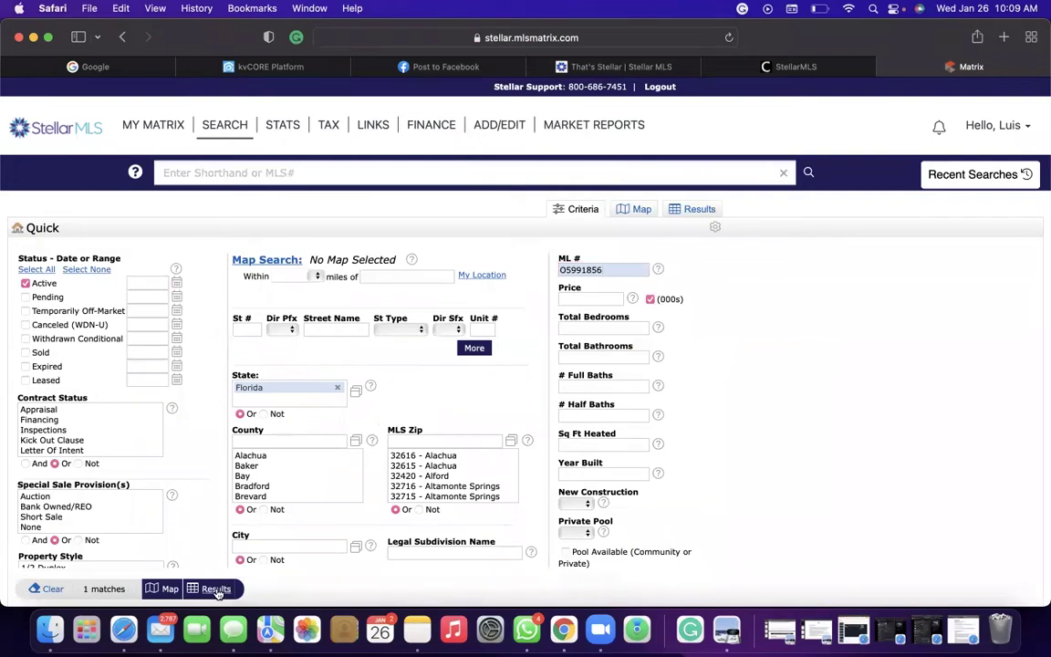
key("Return")
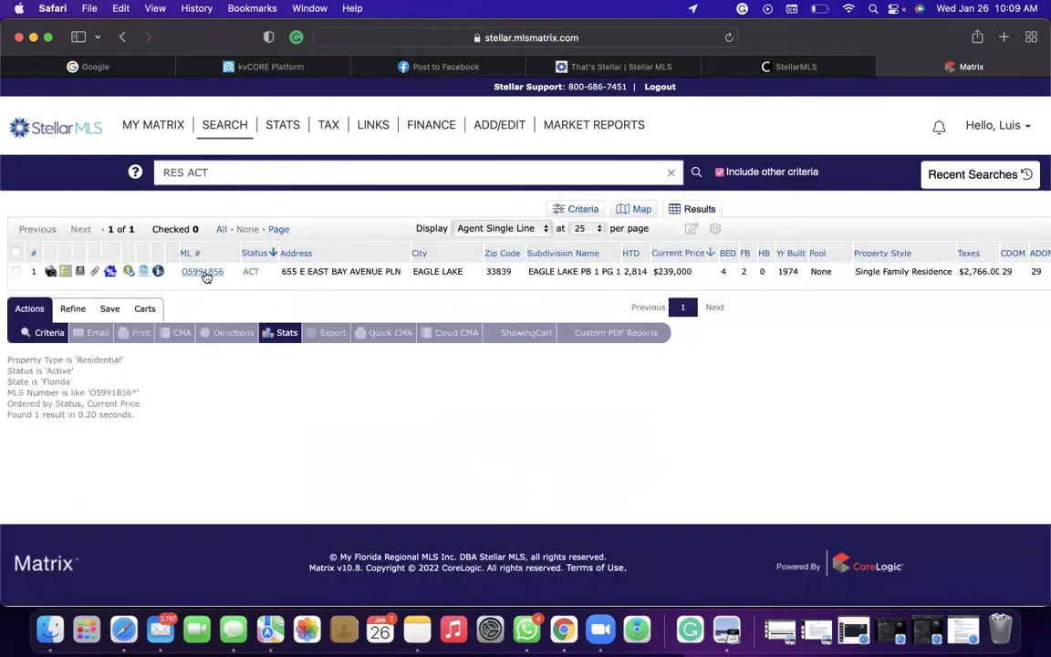
left_click(205, 274)
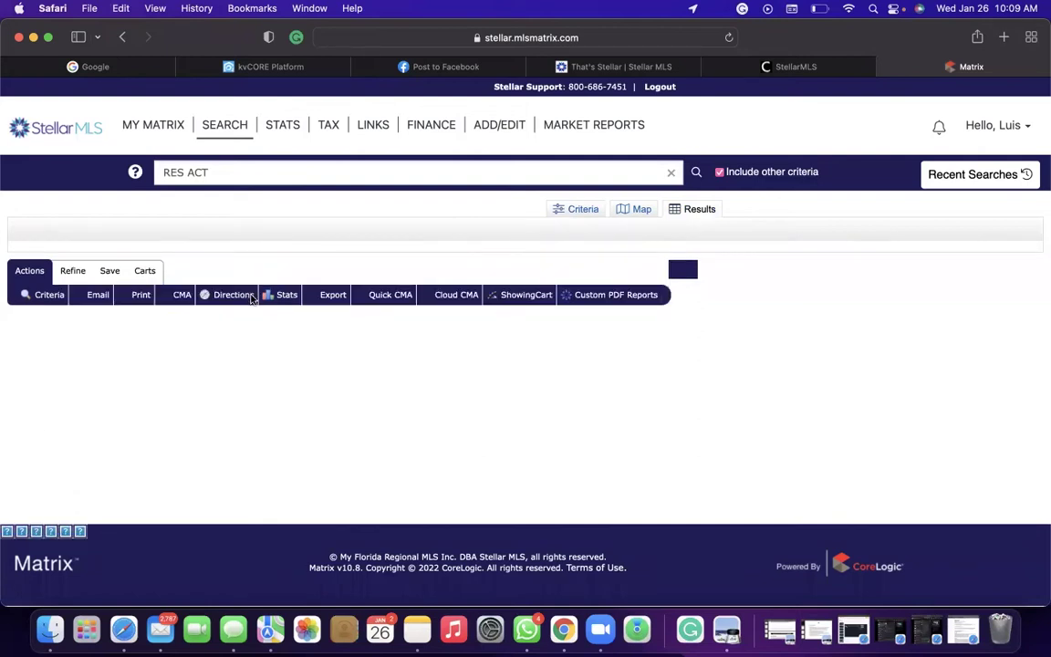
scroll(251, 295, "down", 3)
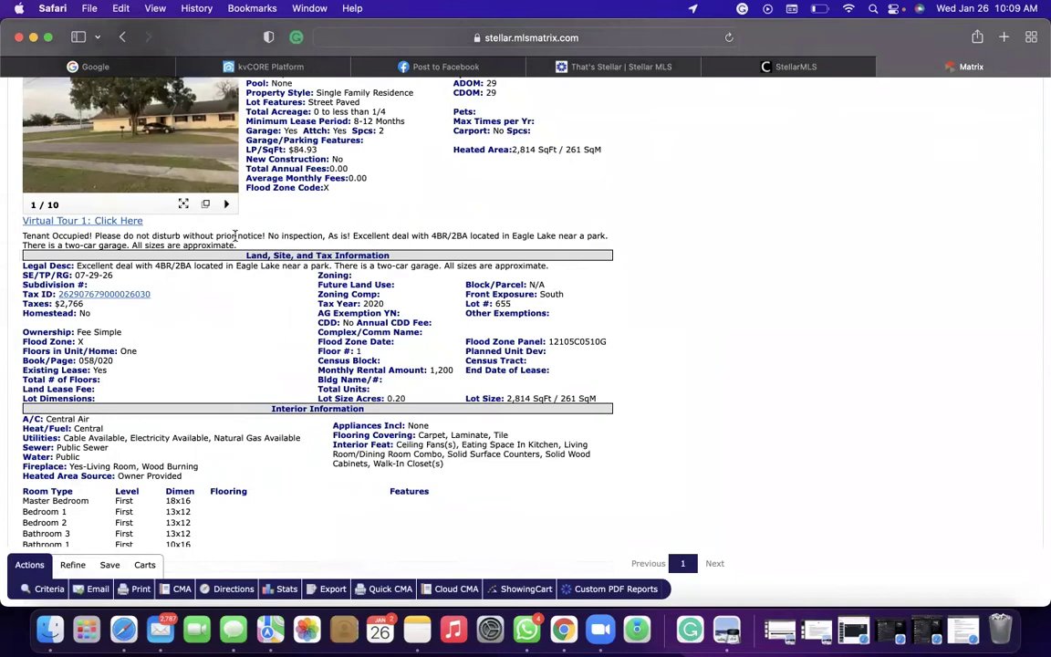
scroll(237, 237, "up", 1)
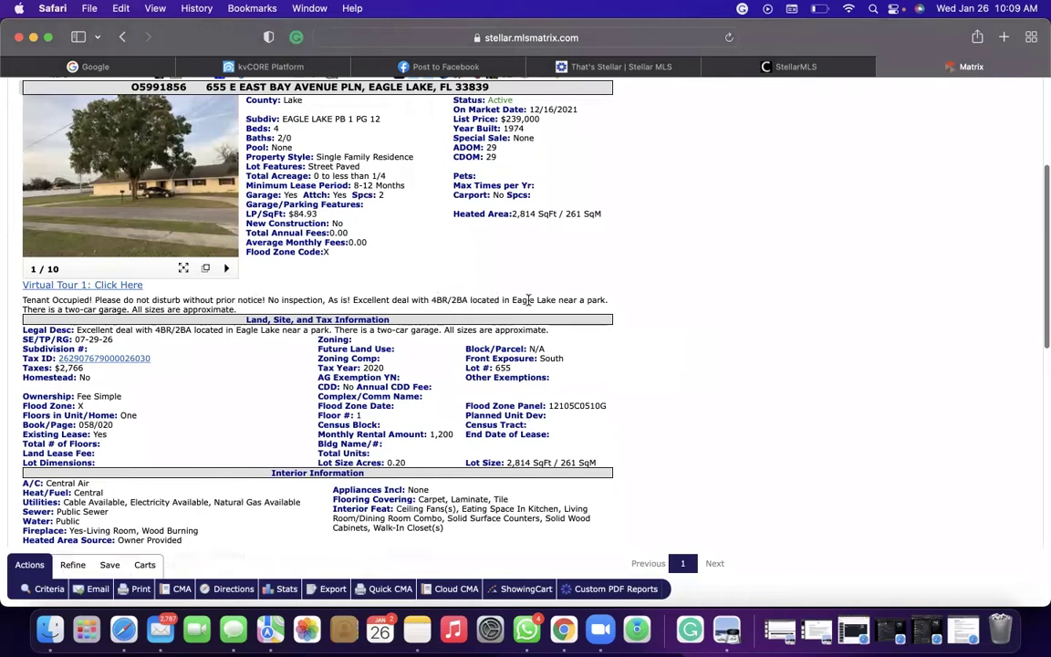
scroll(178, 278, "up", 1)
scroll(456, 196, "up", 3)
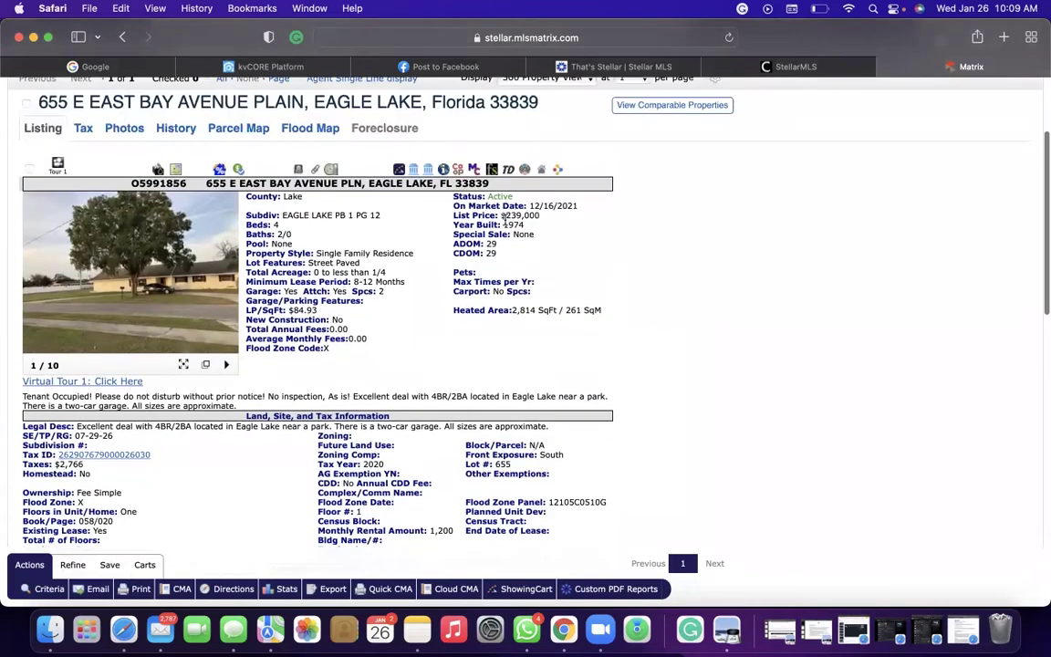
scroll(458, 313, "down", 1)
scroll(458, 313, "down", 1)
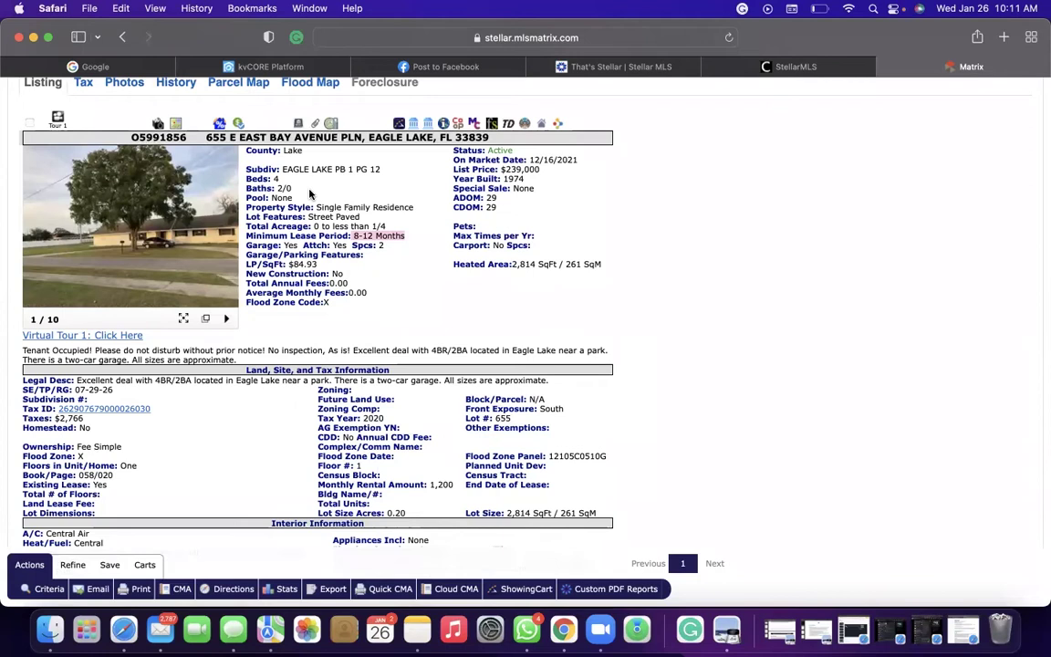
Select the heated area 2,814 SqFt and average monthly fees 0.00 in the O5991856 report.
left_click_drag(559, 263, 453, 265)
scroll(526, 313, "down", 2)
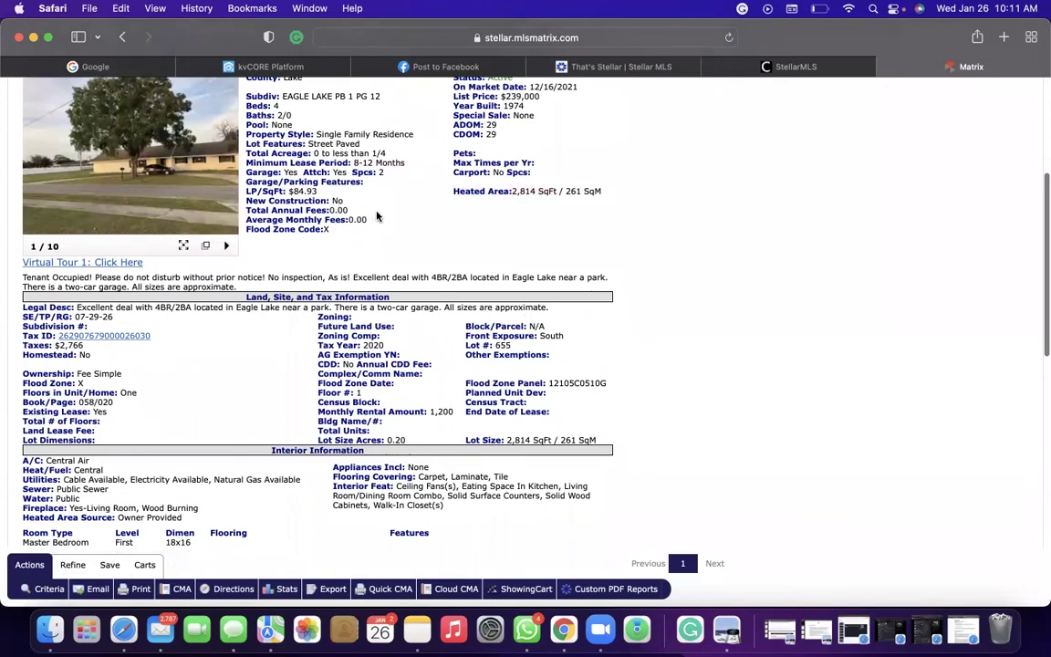
left_click_drag(366, 221, 244, 220)
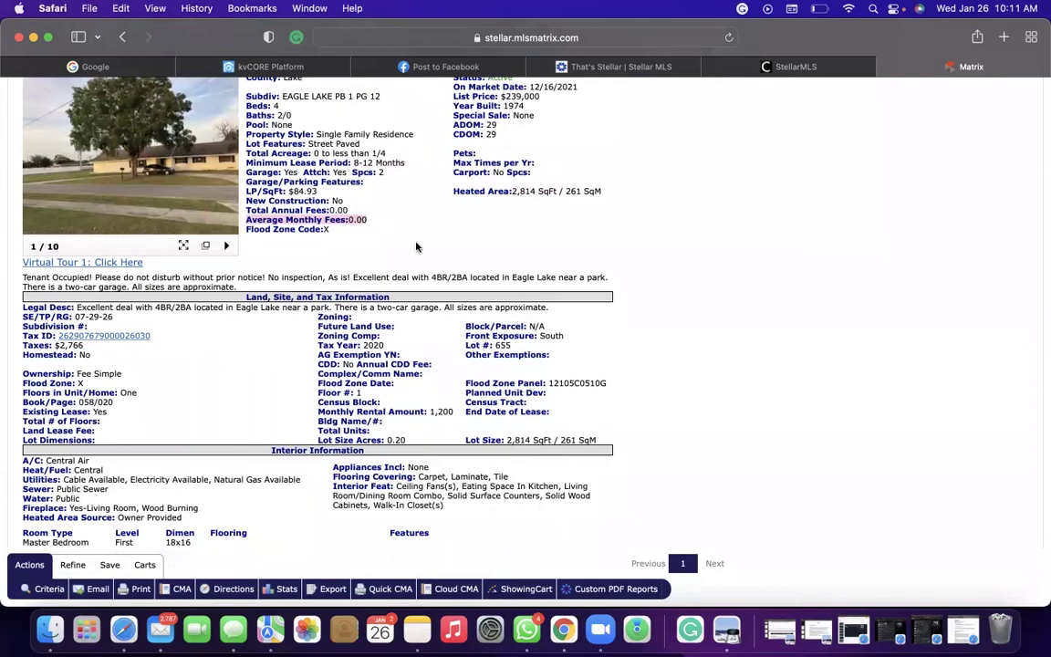
scroll(415, 244, "up", 2)
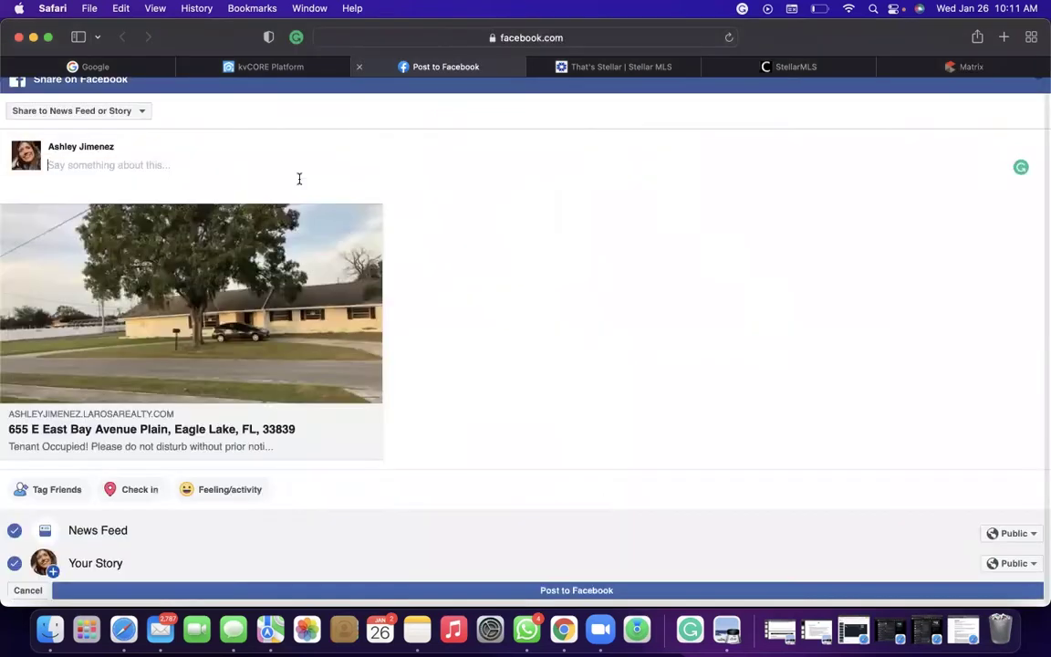
left_click(794, 66)
left_click(931, 67)
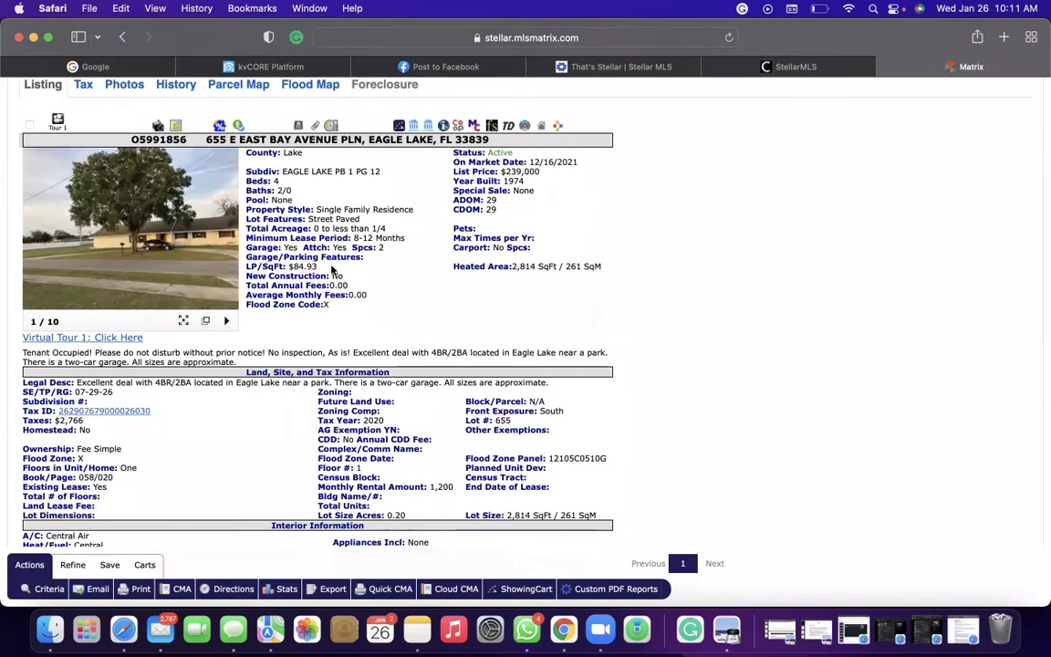
left_click_drag(332, 271, 386, 257)
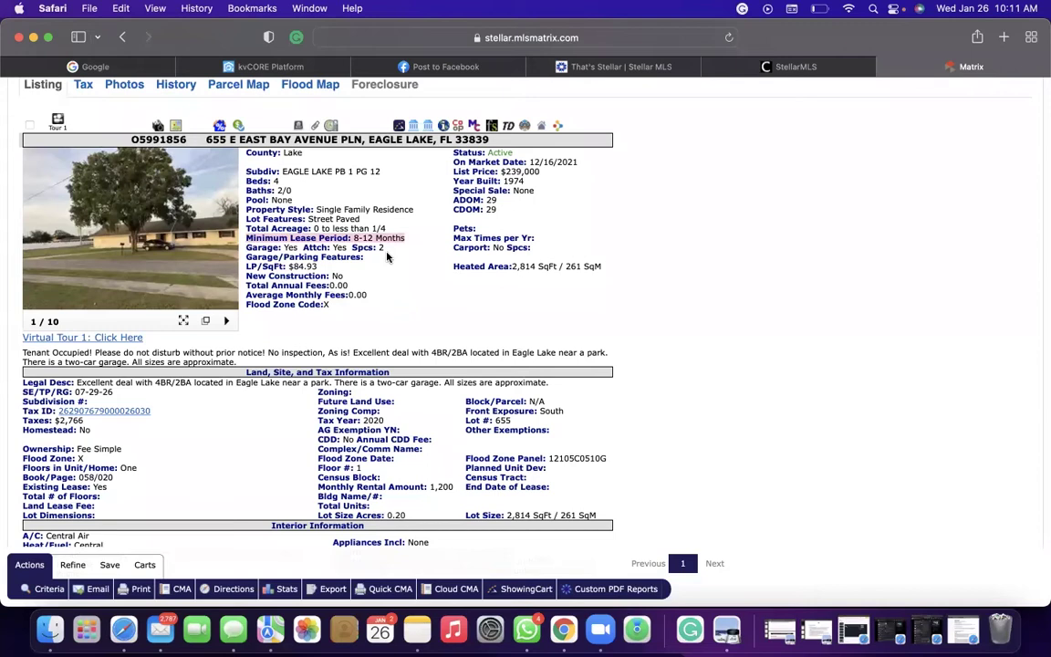
left_click(225, 243)
left_click(225, 243)
left_click(225, 243)
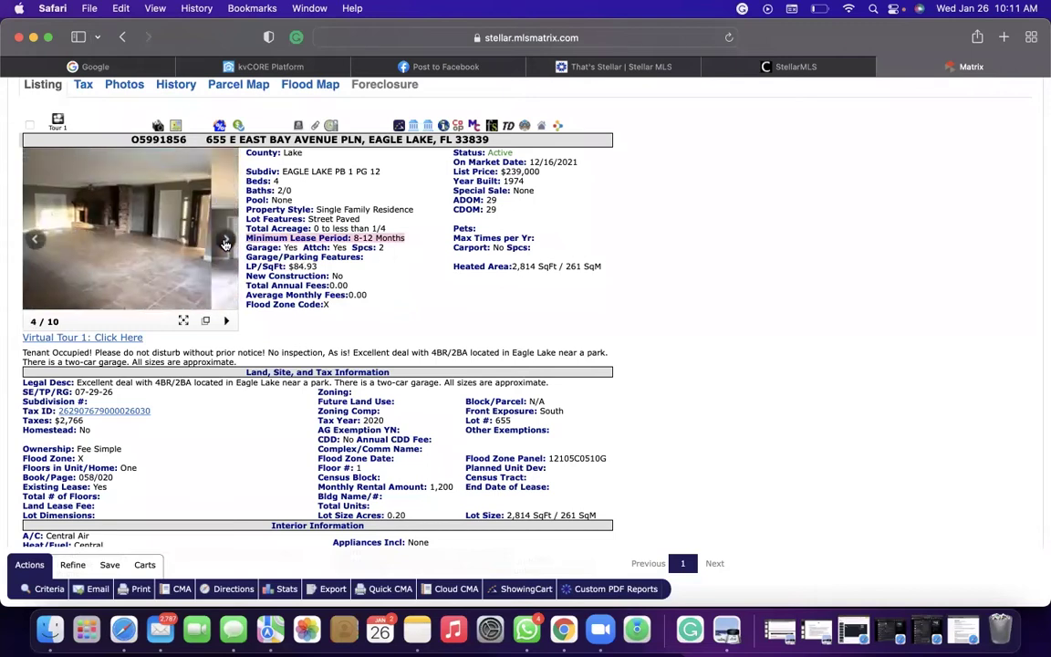
left_click(35, 239)
left_click(226, 243)
left_click(226, 242)
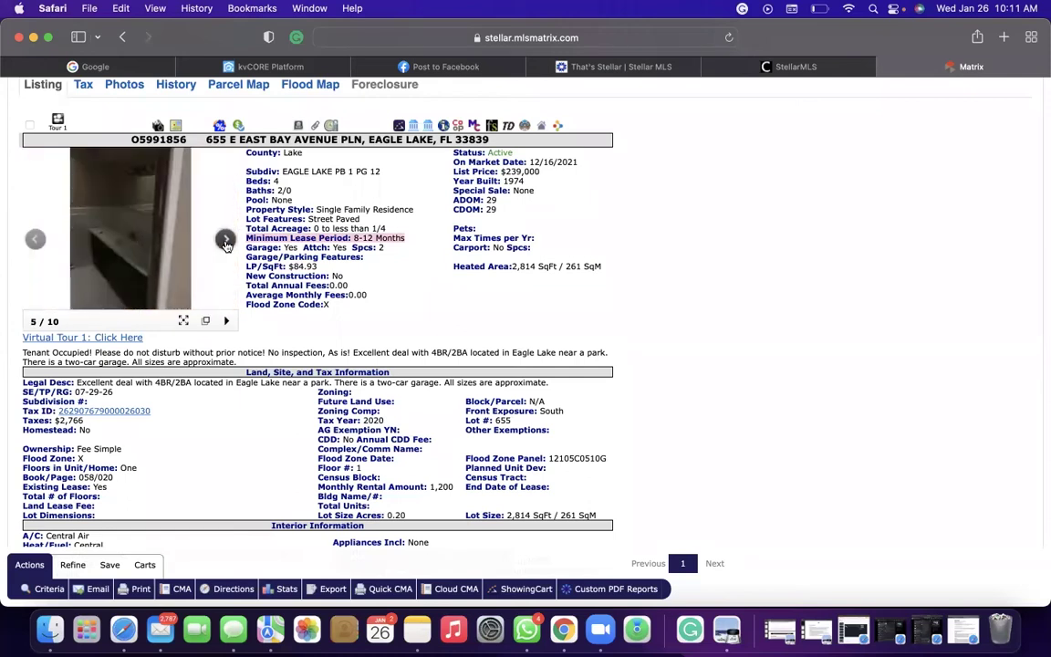
left_click(225, 243)
left_click(225, 242)
left_click(225, 243)
left_click(225, 243)
left_click(225, 242)
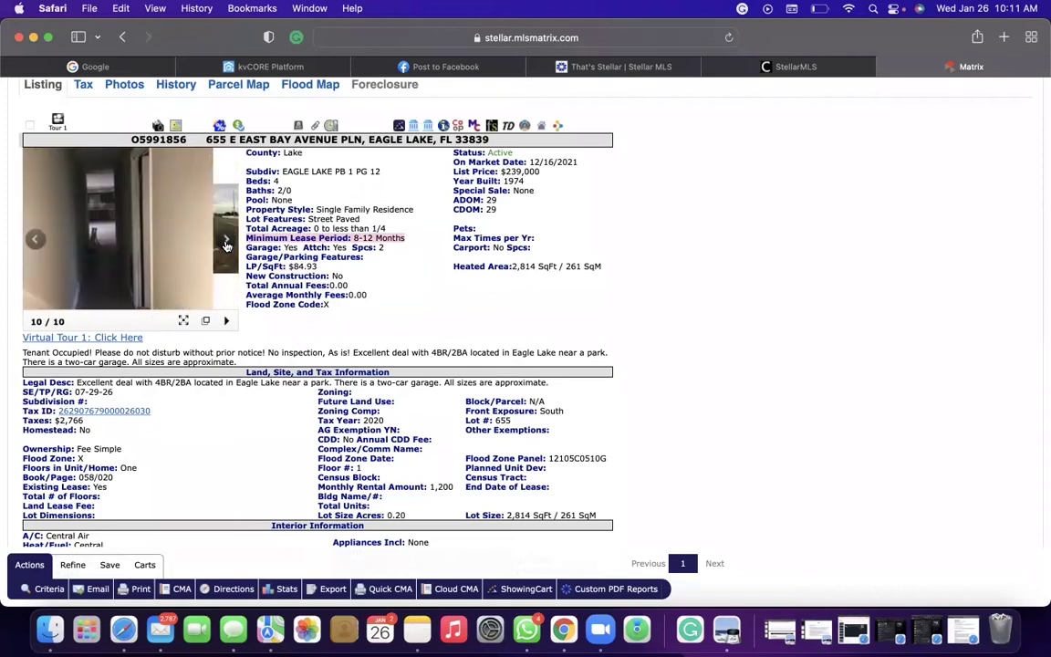
left_click(225, 243)
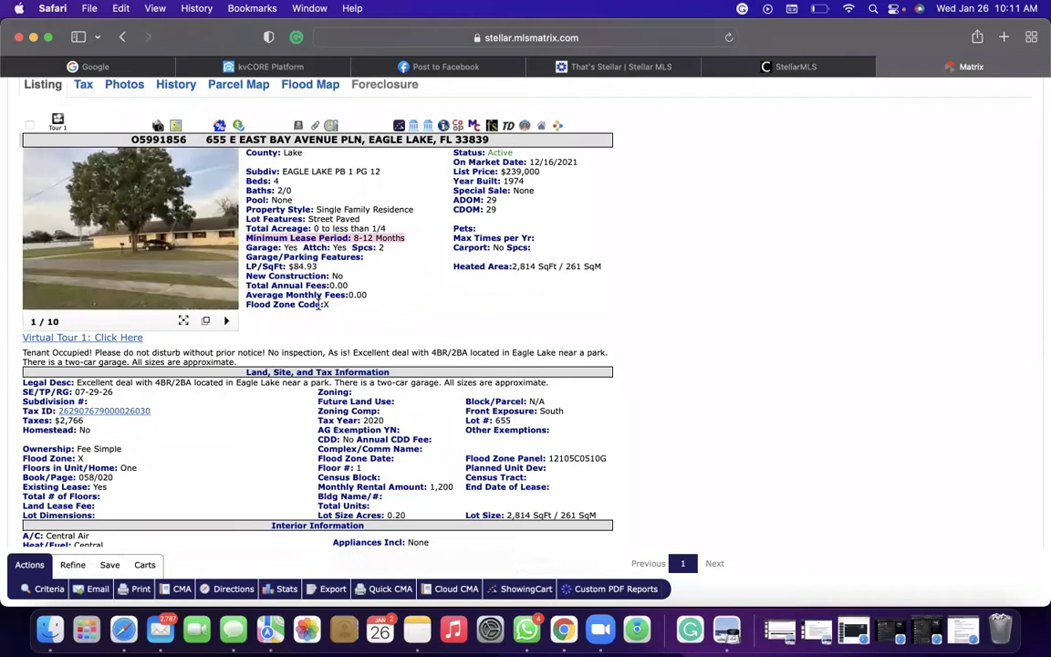
scroll(317, 304, "down", 3)
scroll(317, 304, "down", 3)
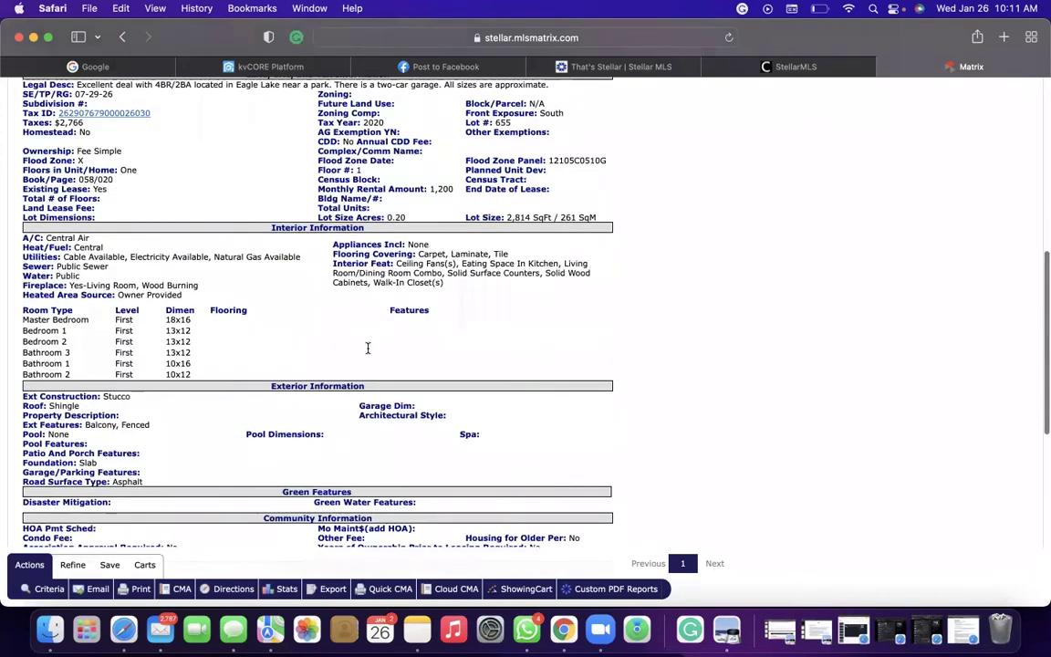
scroll(368, 347, "up", 3)
left_click(470, 66)
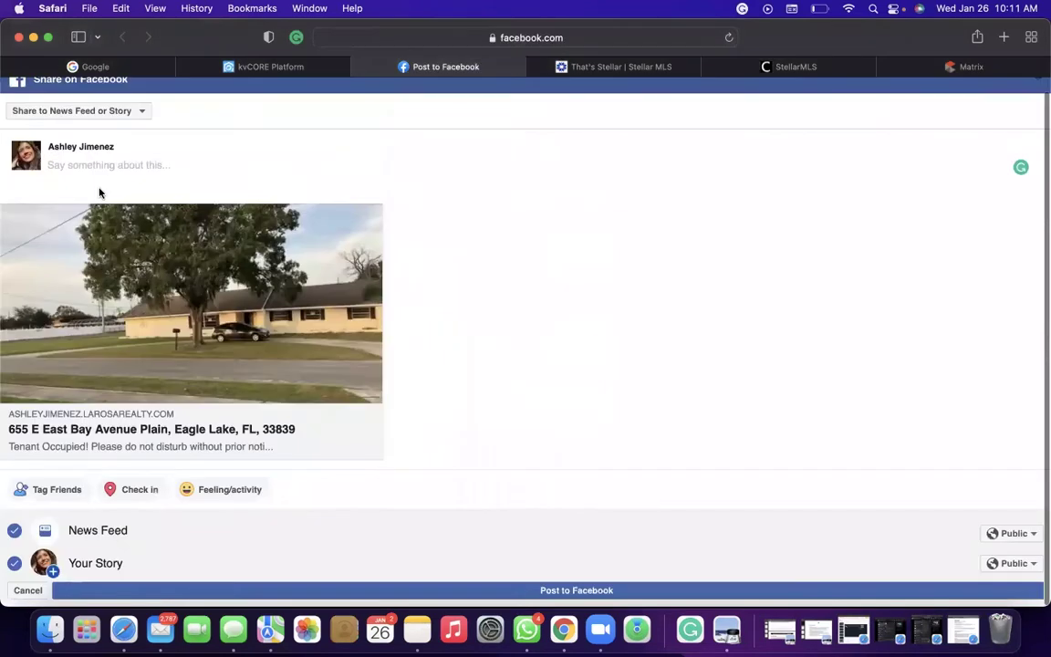
scroll(93, 359, "down", 1)
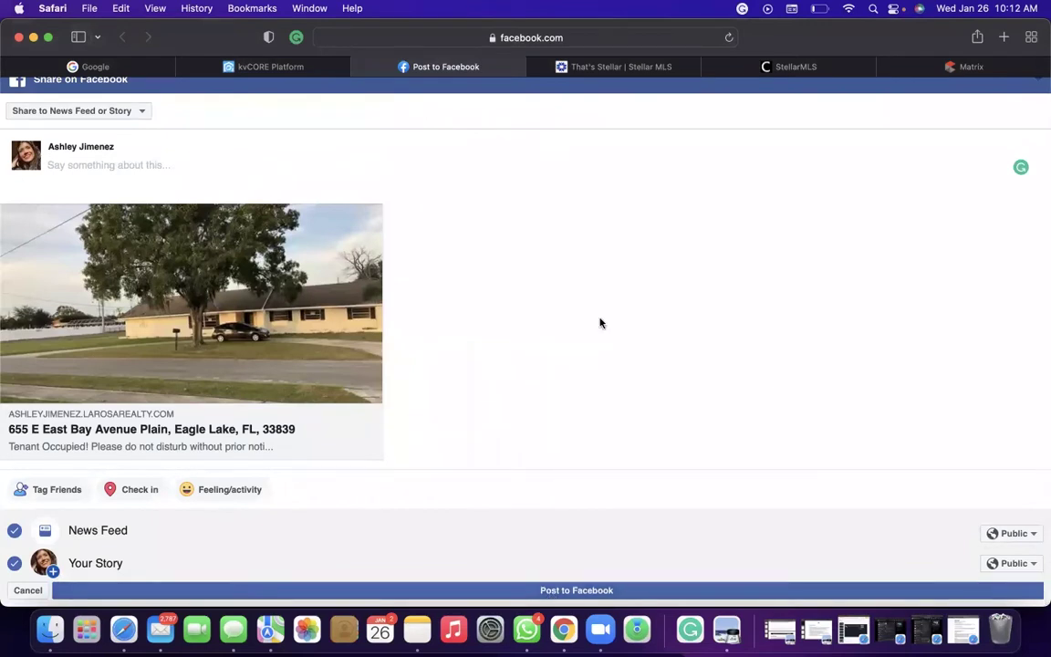
scroll(761, 255, "up", 1)
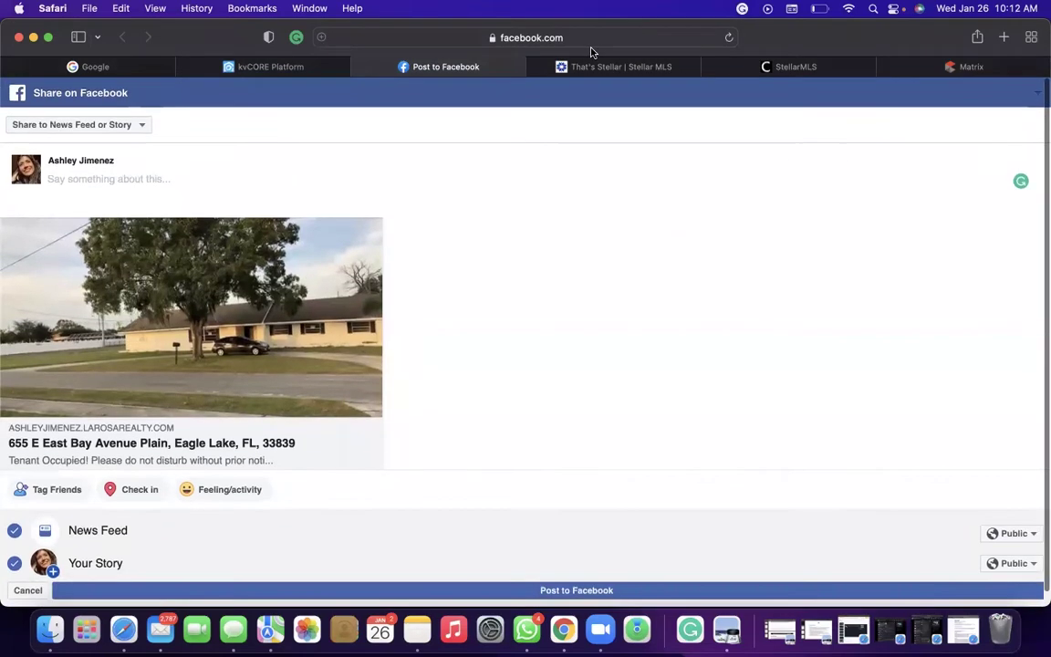
Load Facebook, go to Marketplace and choose Create new listing.
left_click(547, 37)
type("facebook")
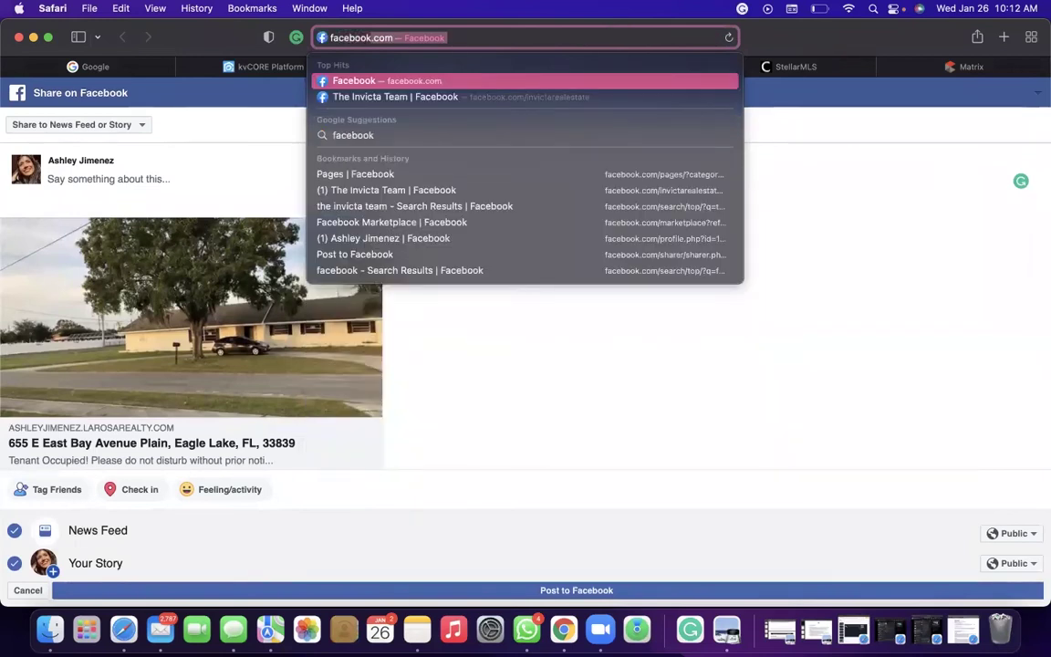
key("Return")
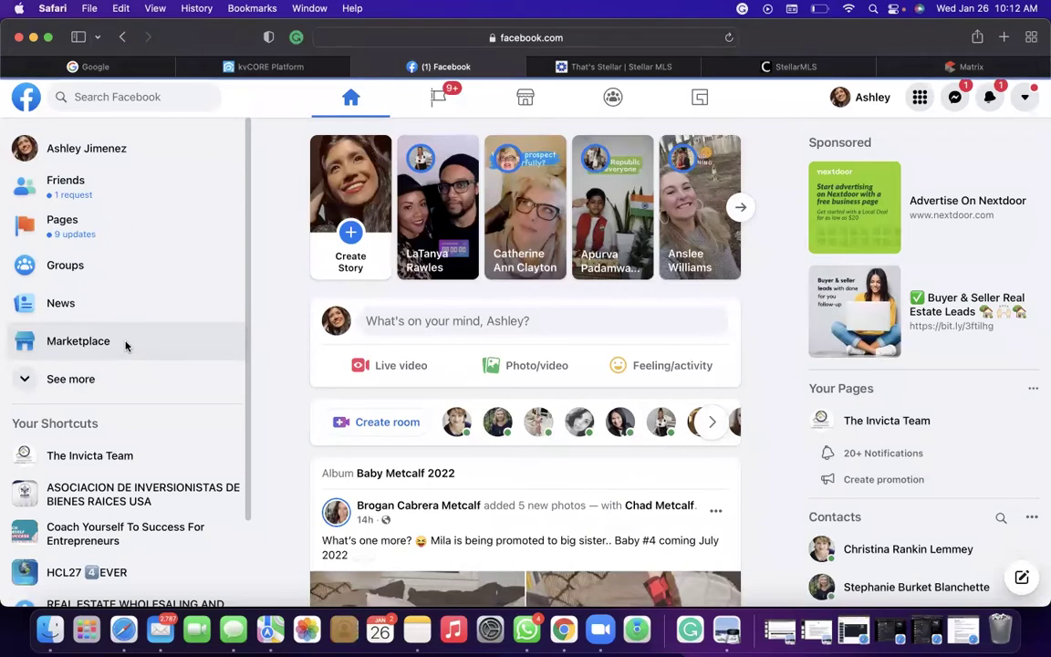
left_click(127, 343)
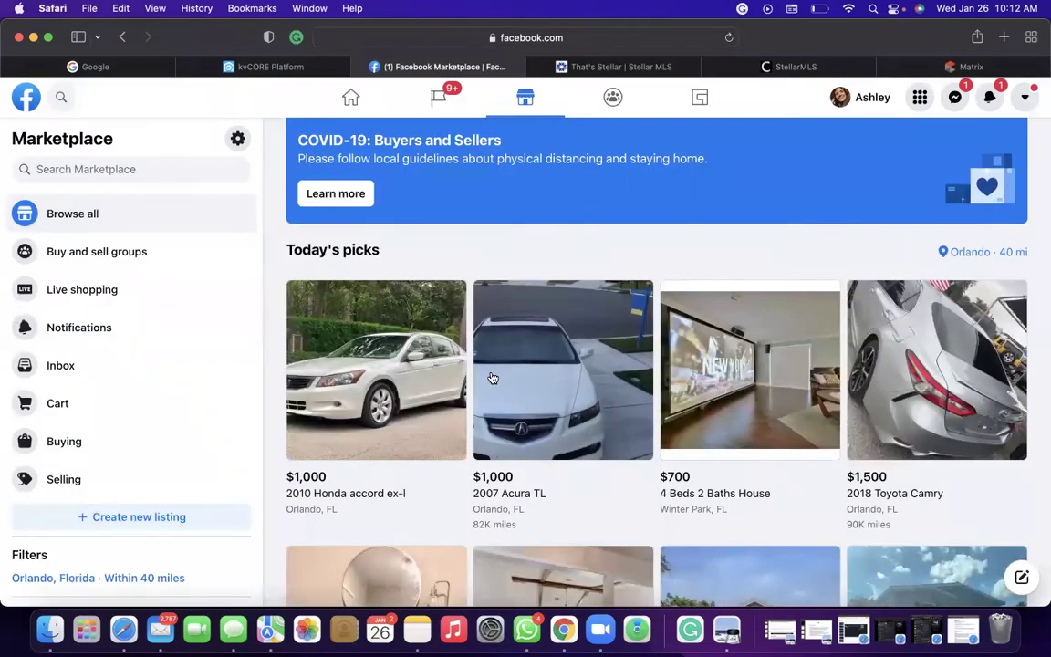
scroll(492, 378, "down", 2)
scroll(491, 378, "up", 3)
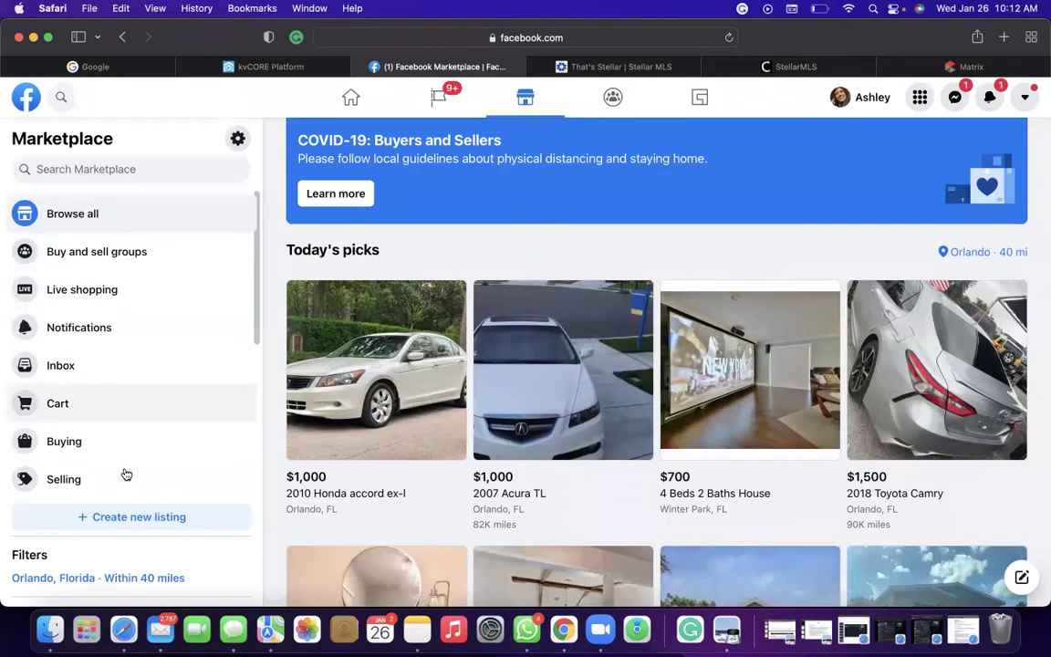
scroll(125, 481, "down", 2)
scroll(157, 435, "up", 2)
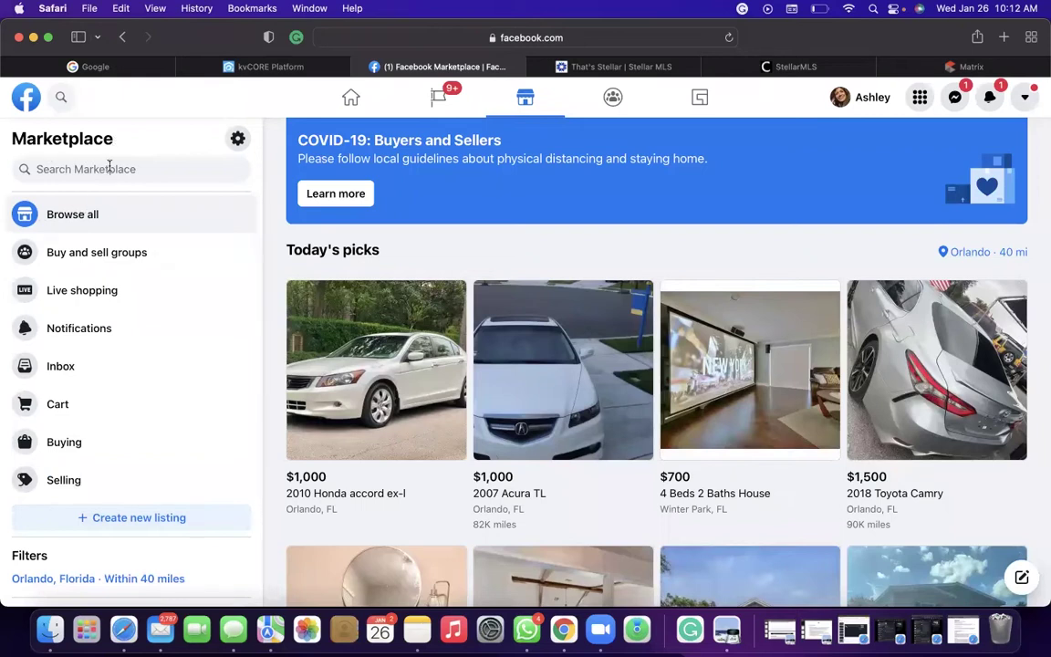
left_click(137, 519)
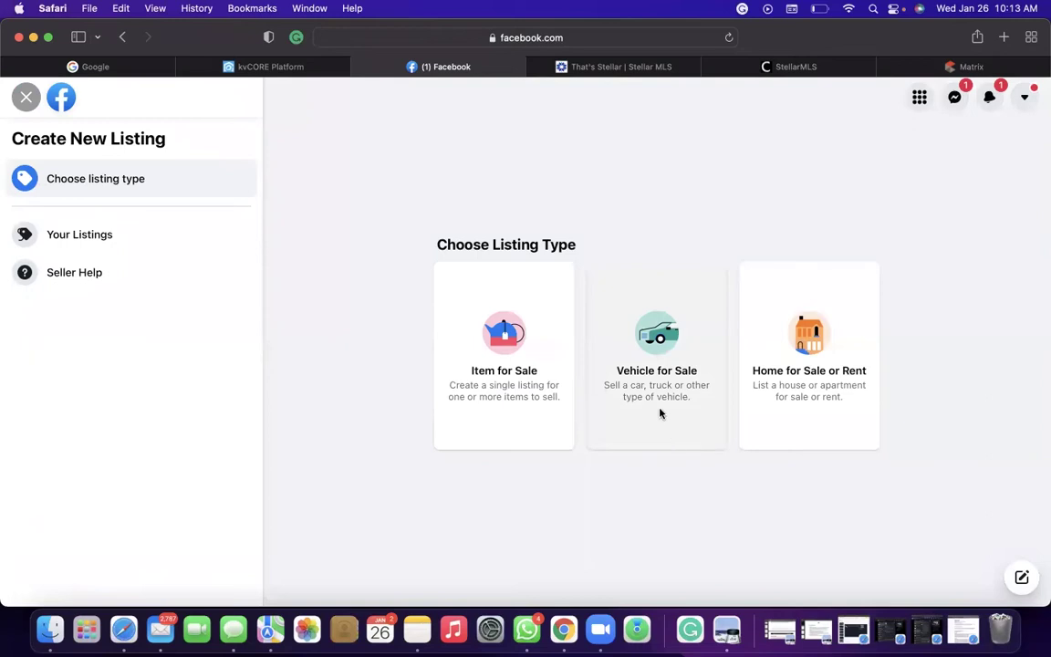
Start a Home for Sale or Rent listing set to For Sale with property type House.
left_click(819, 368)
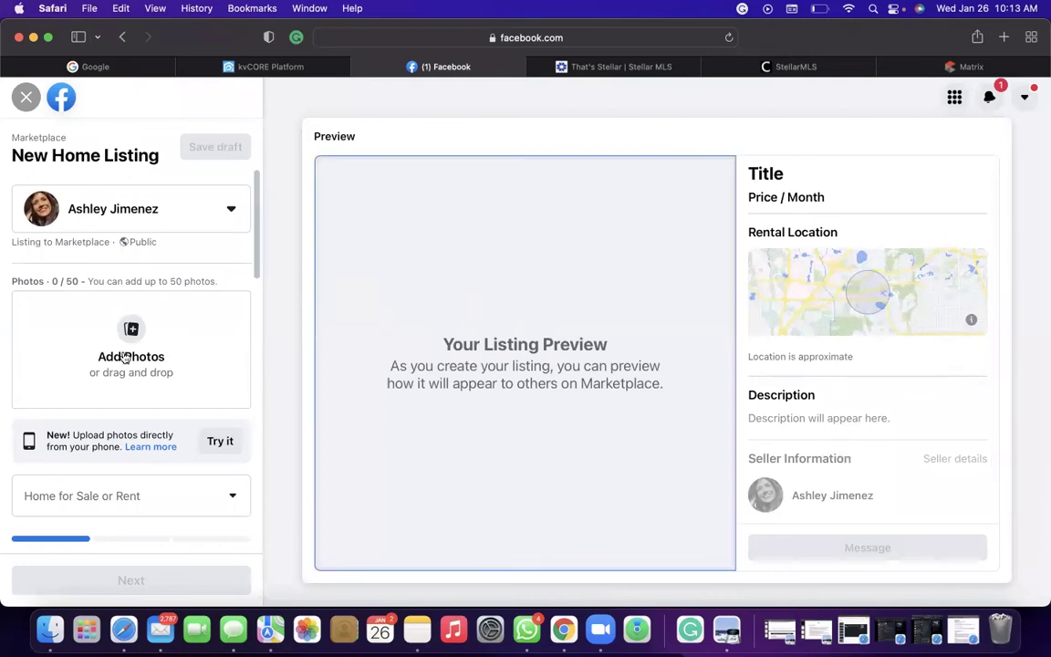
left_click(157, 504)
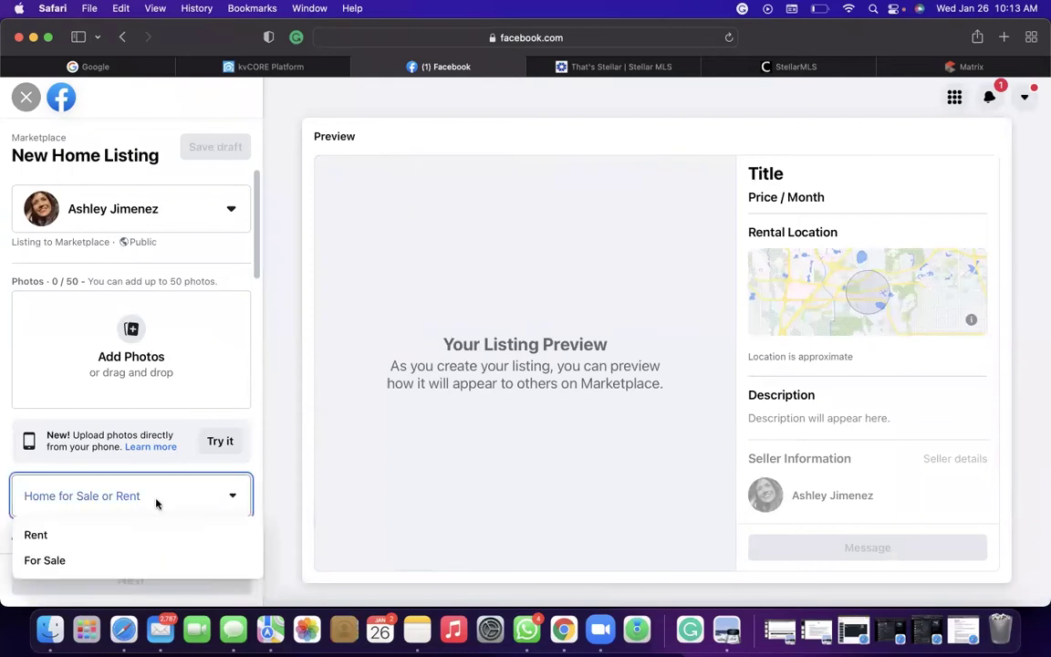
left_click(87, 561)
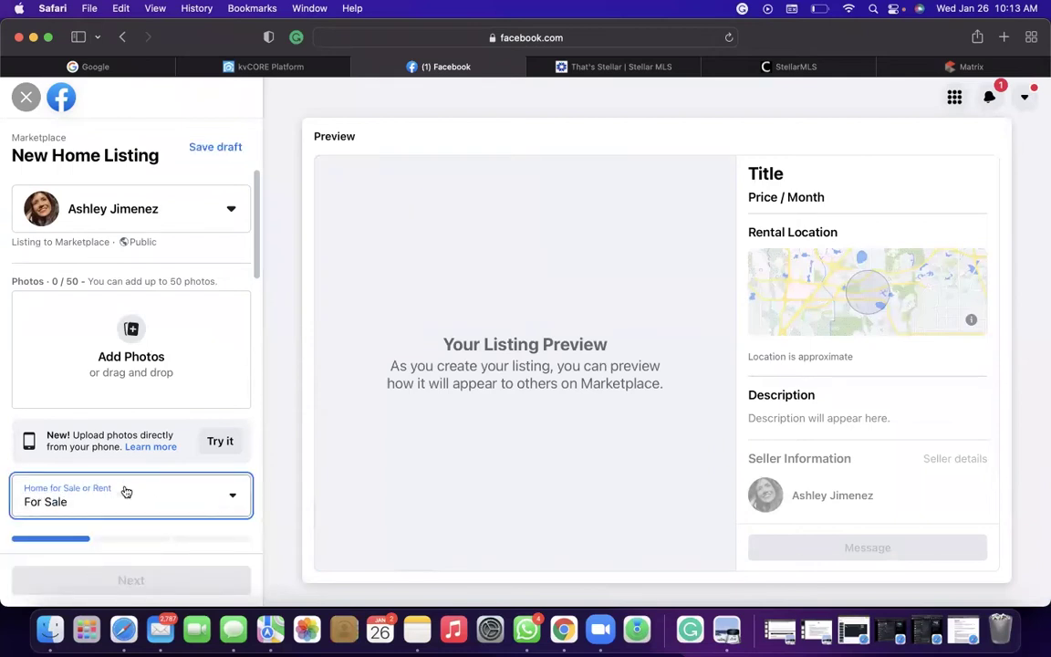
scroll(204, 484, "down", 3)
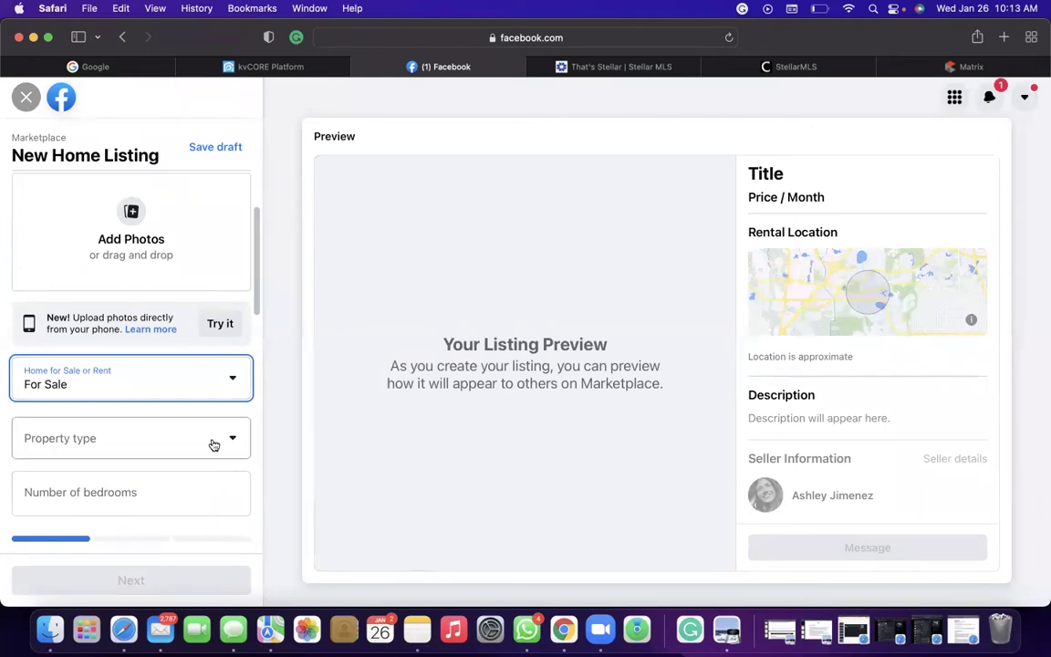
left_click(212, 439)
left_click(168, 509)
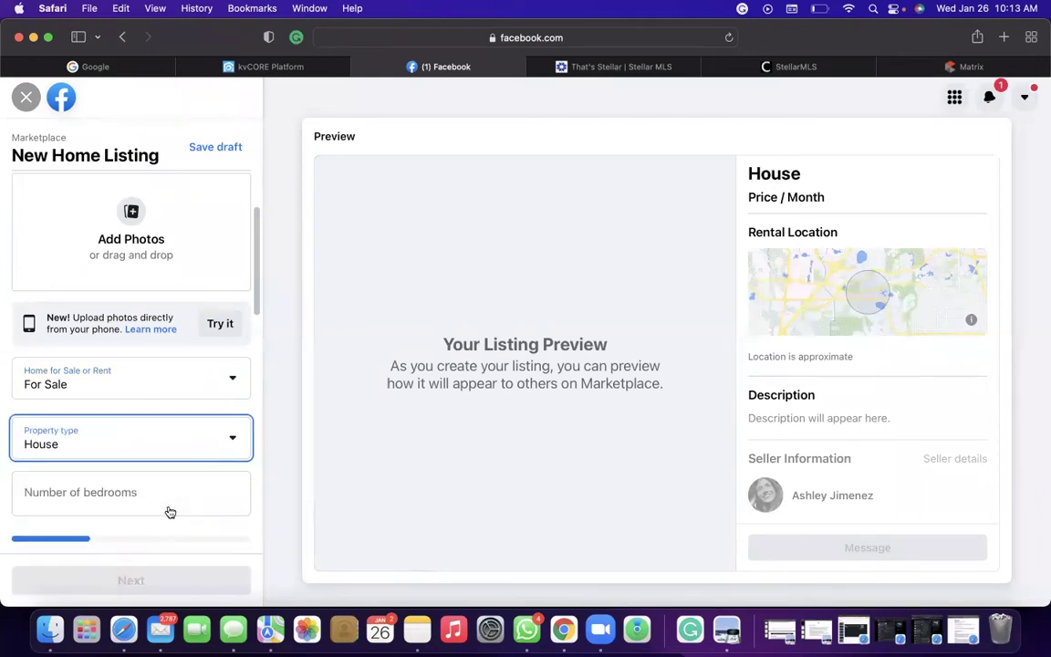
Enter 4 bedrooms and 2 bathrooms.
scroll(167, 511, "down", 2)
left_click(165, 440)
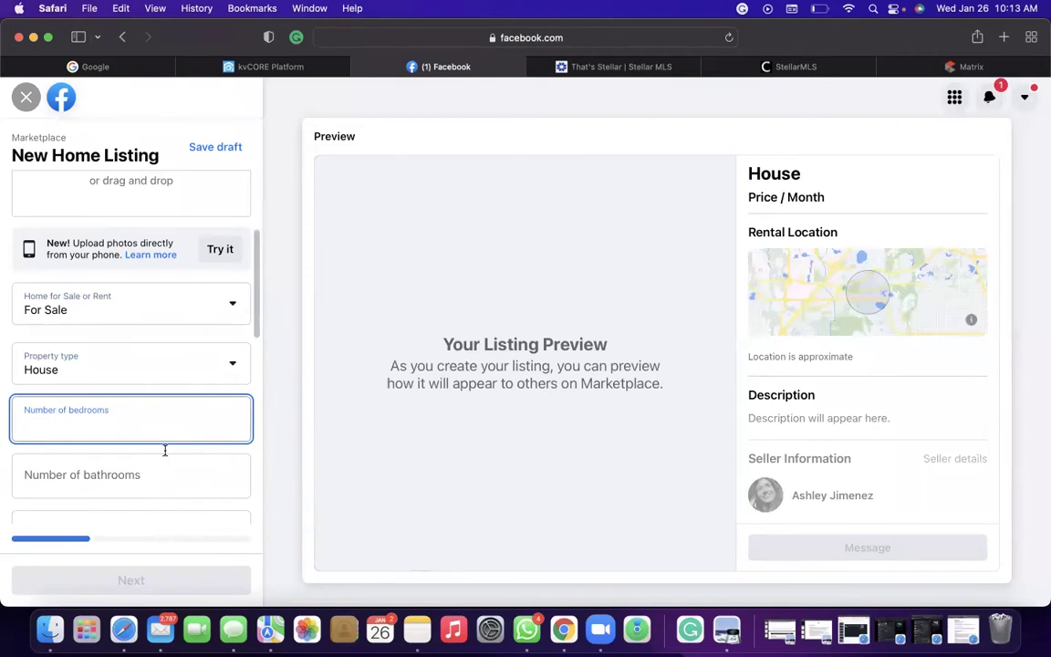
type("4")
left_click(153, 474)
type("2")
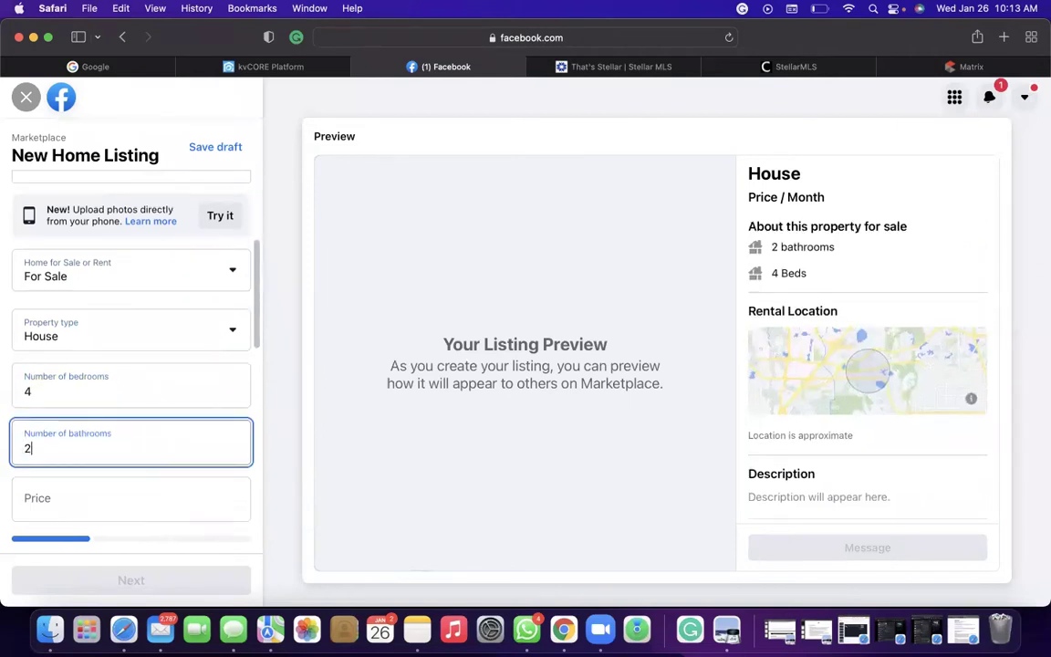
Step through the price, address and description fields, then open a new blank tab.
scroll(153, 474, "down", 4)
scroll(134, 333, "down", 2)
left_click(131, 324)
left_click(126, 362)
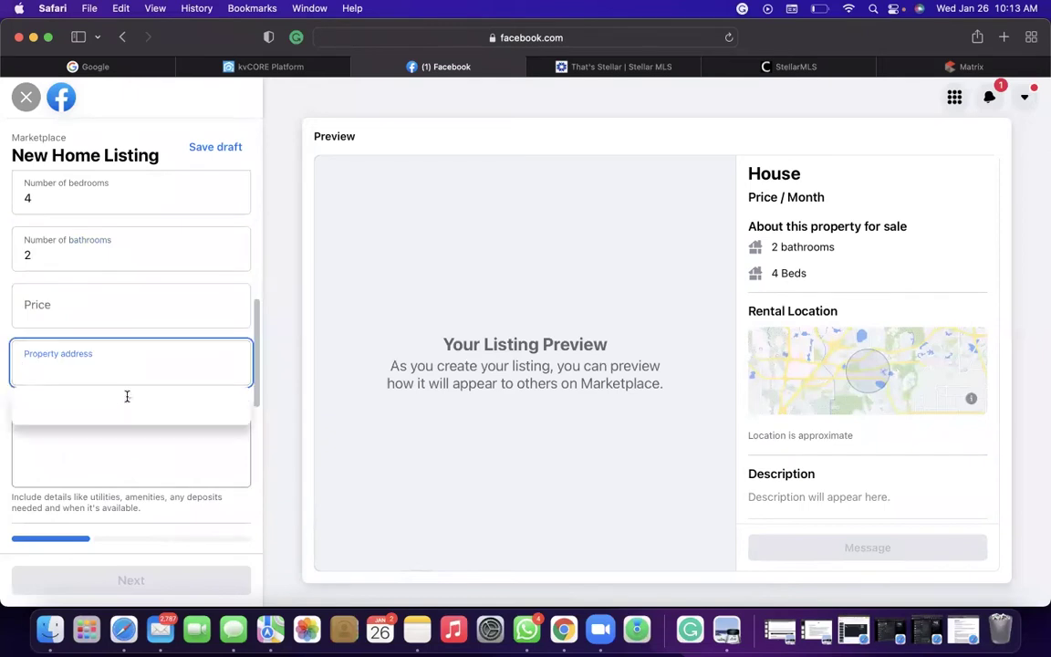
left_click(185, 451)
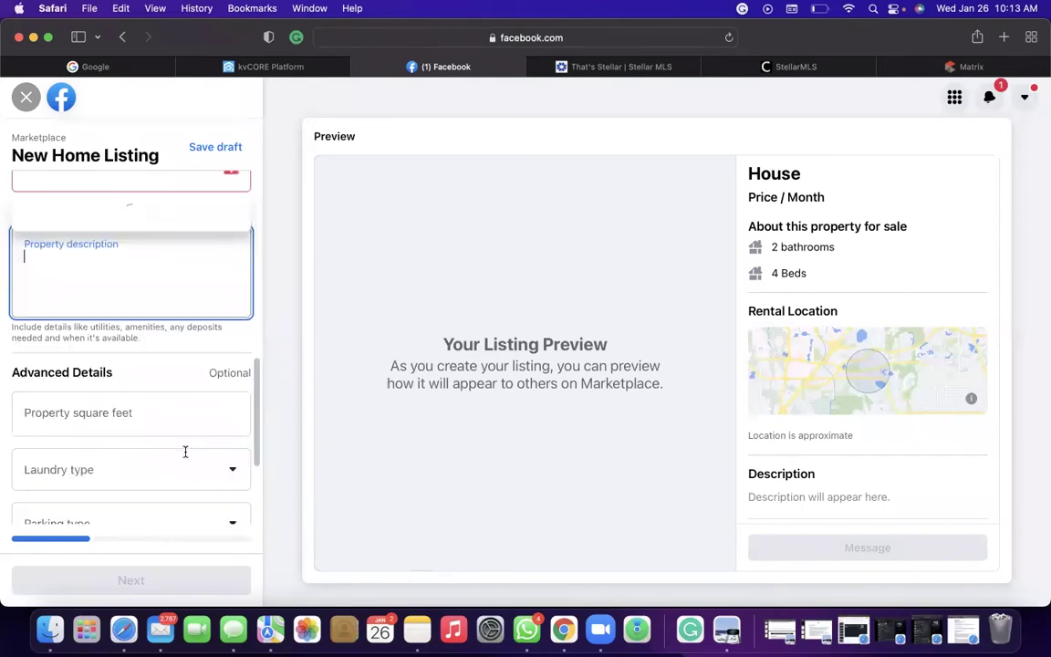
scroll(185, 452, "down", 5)
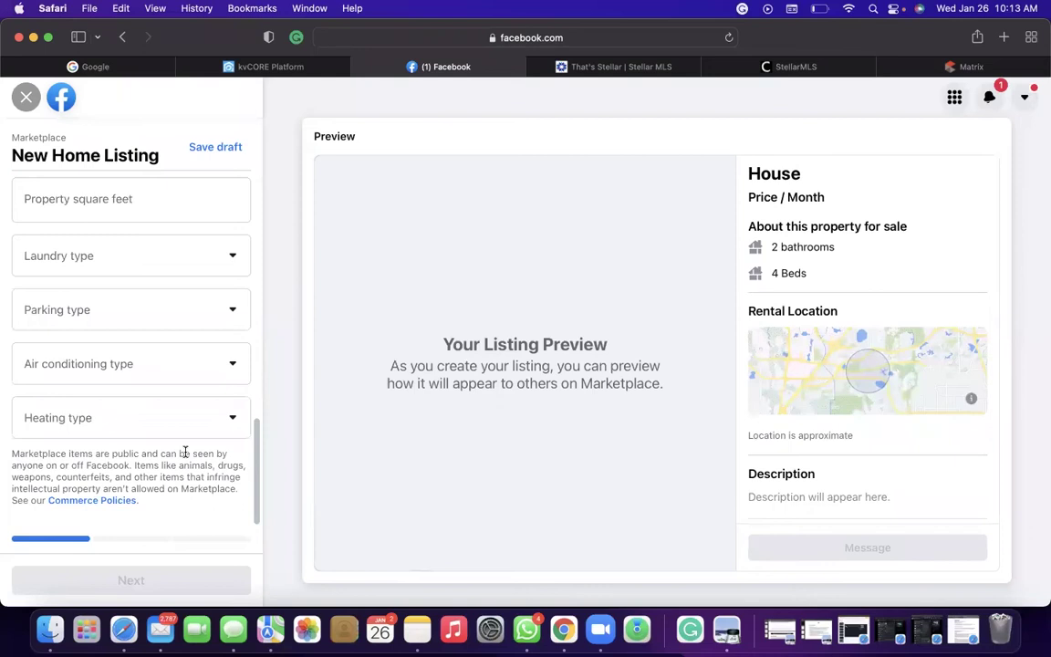
scroll(185, 452, "up", 10)
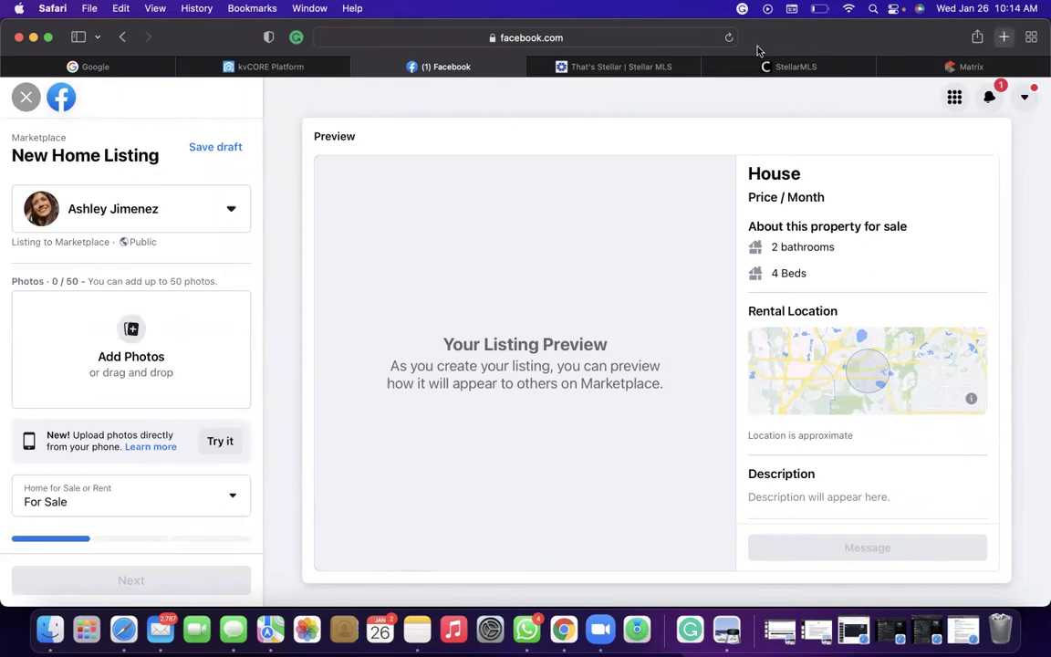
left_click(1002, 38)
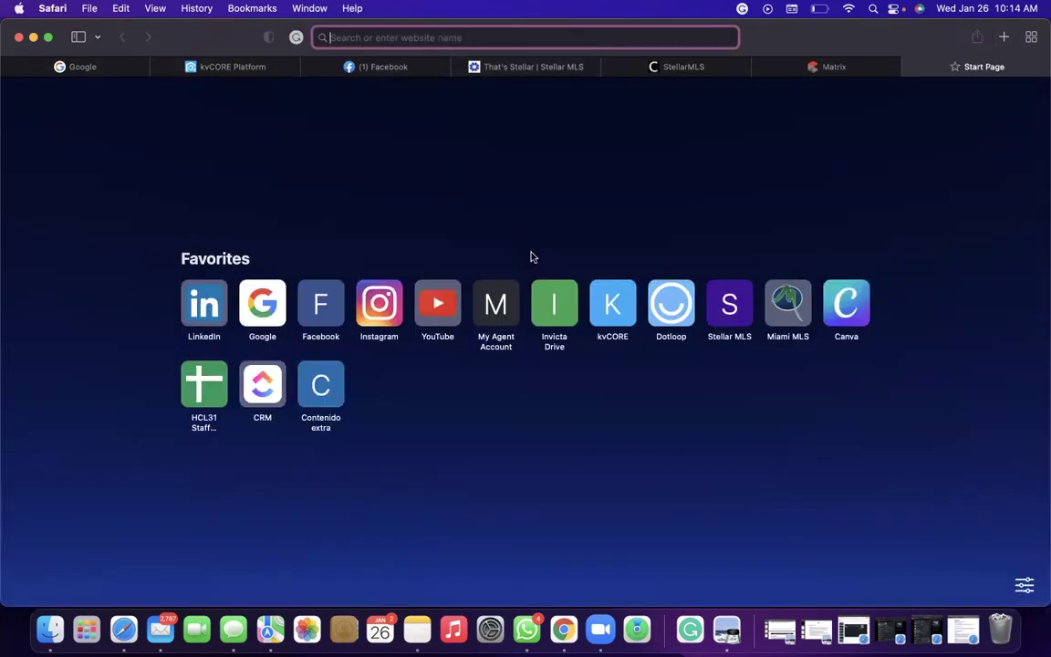
left_click(211, 63)
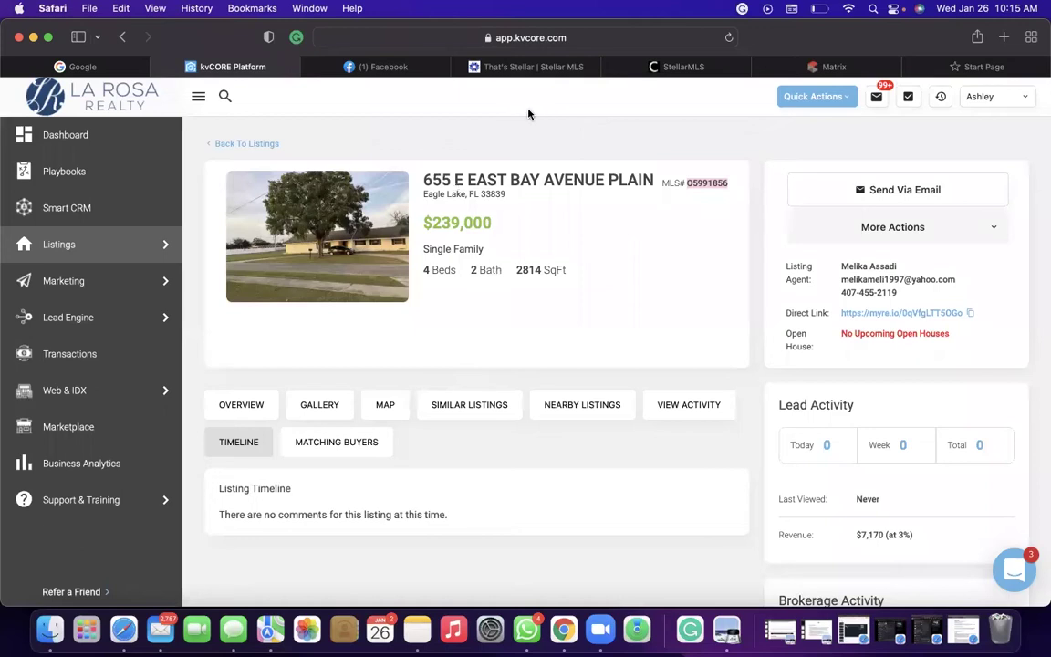
Close the blank Start Page tab and discard the unfinished Facebook Marketplace home listing.
left_click(977, 64)
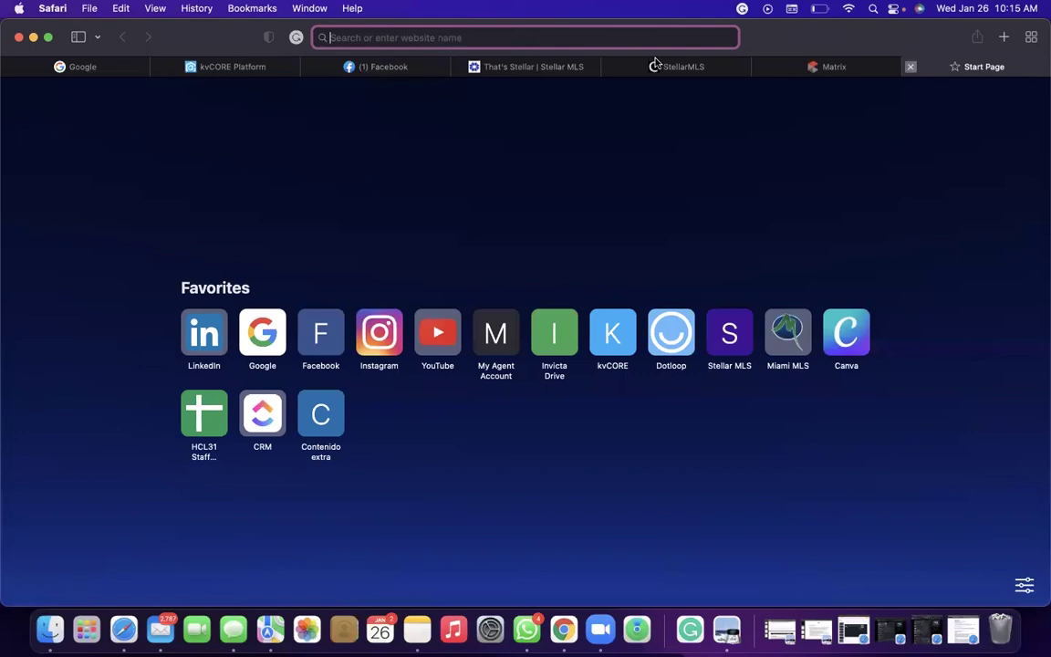
left_click(534, 66)
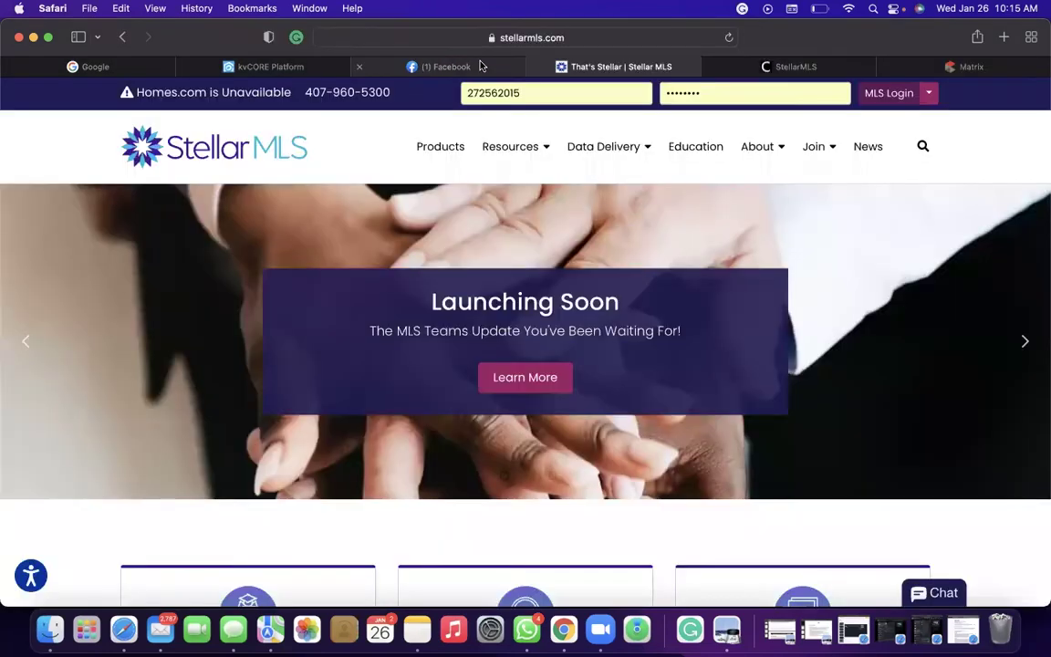
left_click(481, 65)
scroll(81, 326, "down", 4)
scroll(82, 327, "down", 5)
scroll(117, 276, "up", 10)
left_click(26, 96)
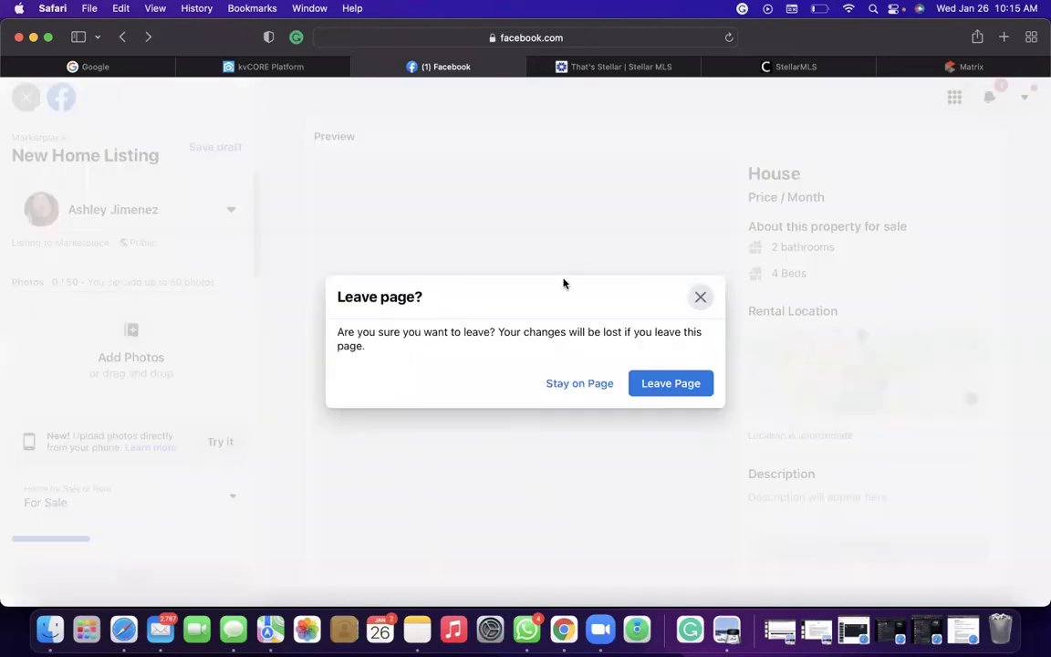
left_click(674, 385)
left_click(27, 98)
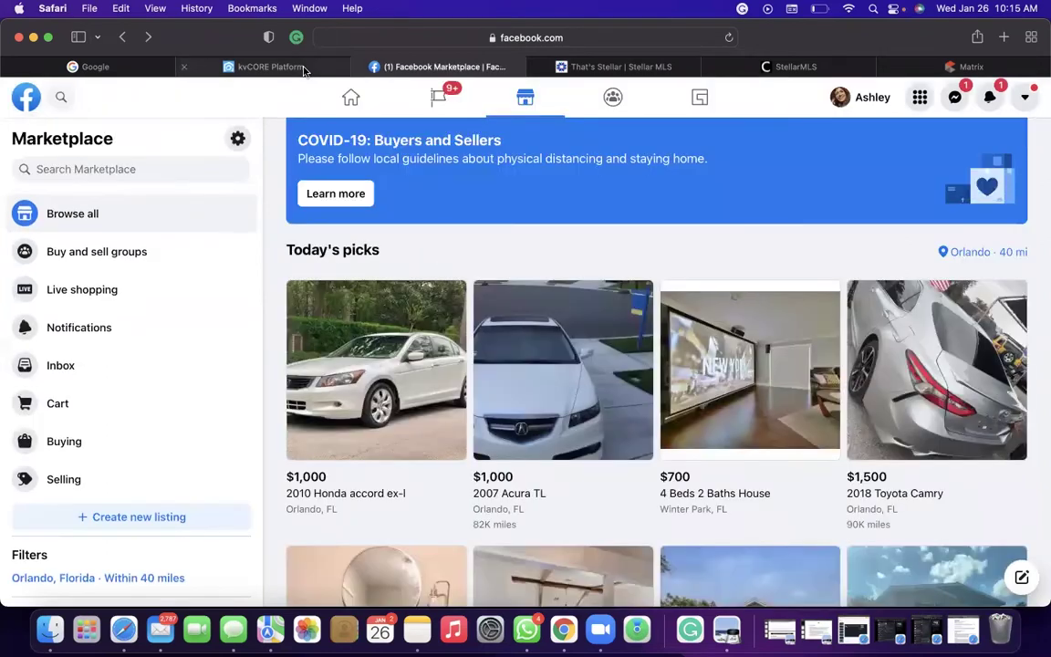
Return through the kvCORE tab to the Matrix report for listing O5991856.
left_click(325, 64)
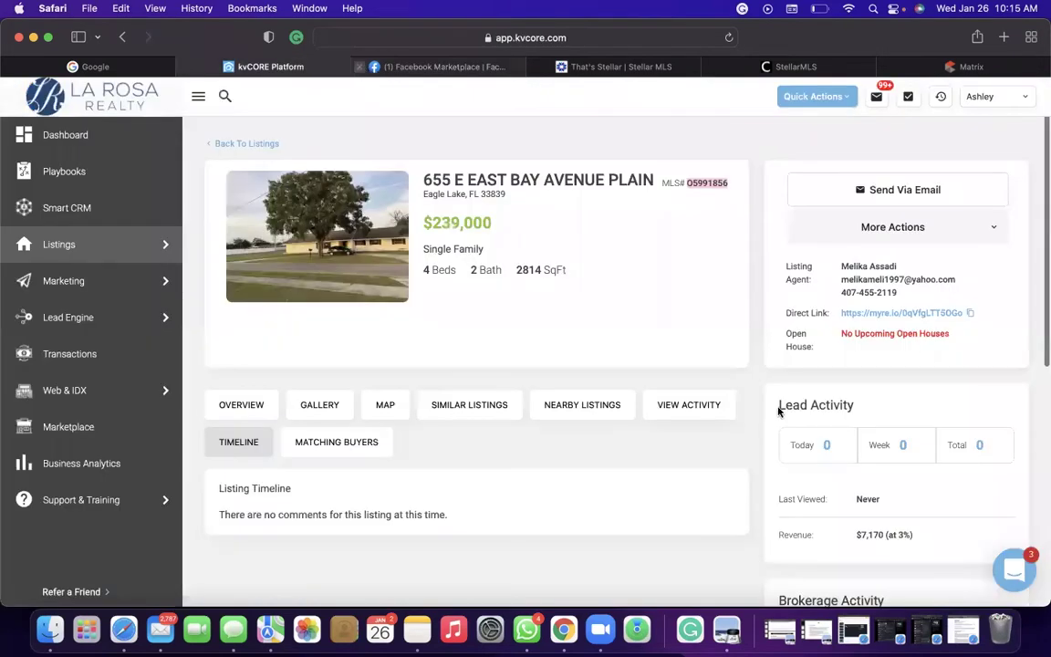
scroll(778, 411, "down", 5)
scroll(779, 411, "up", 5)
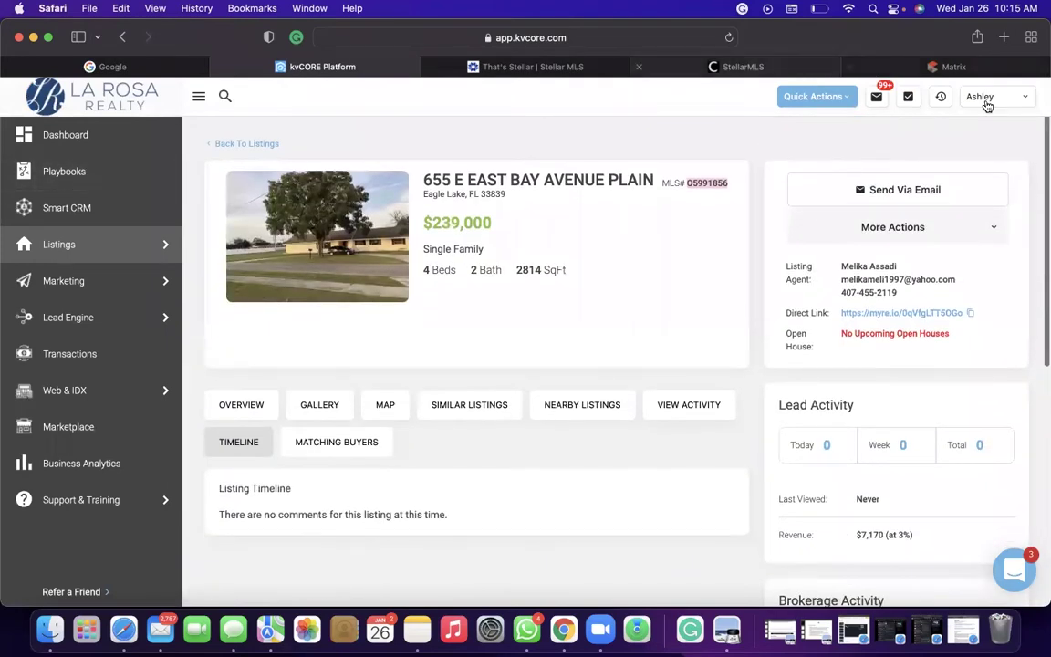
left_click(975, 73)
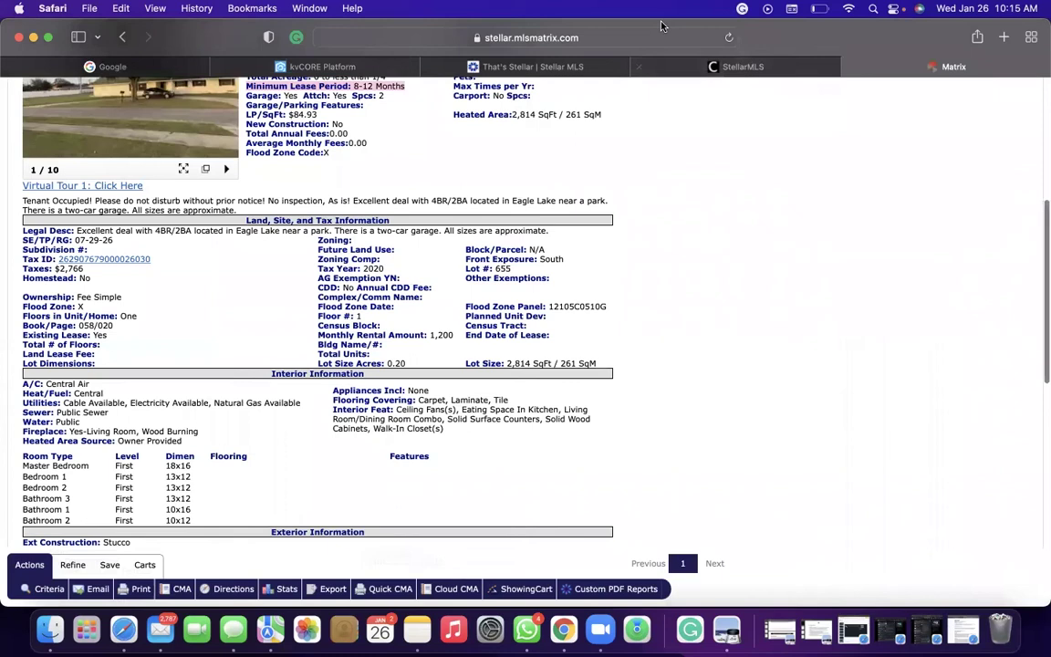
left_click(623, 37)
Load LinkedIn by entering lin in the Safari address bar.
key("BackSpace")
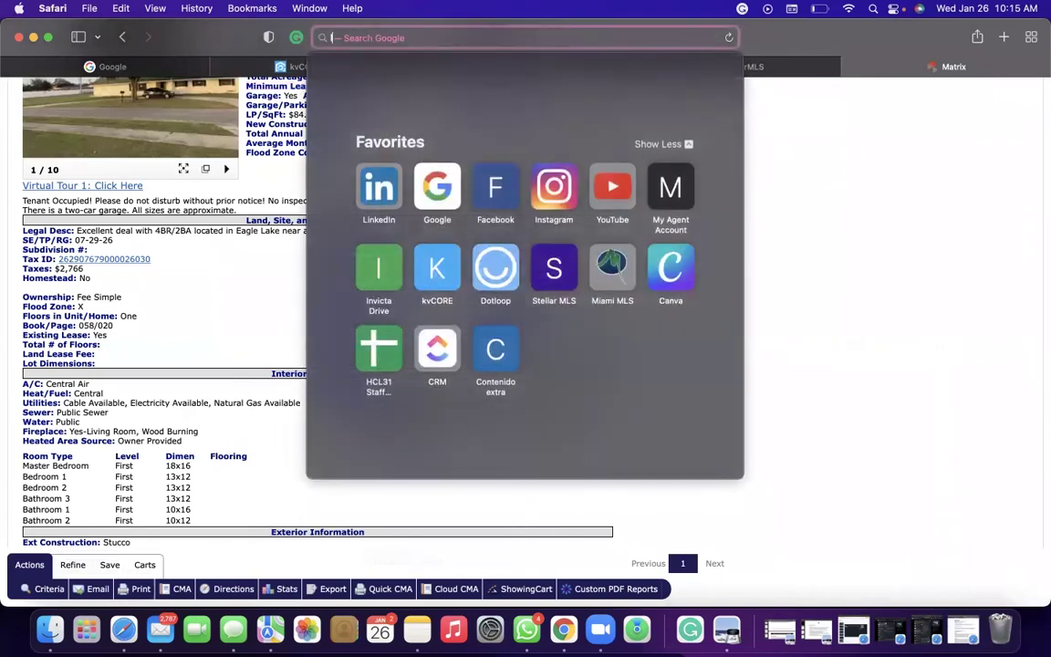
type("linkedin.com")
key("Return")
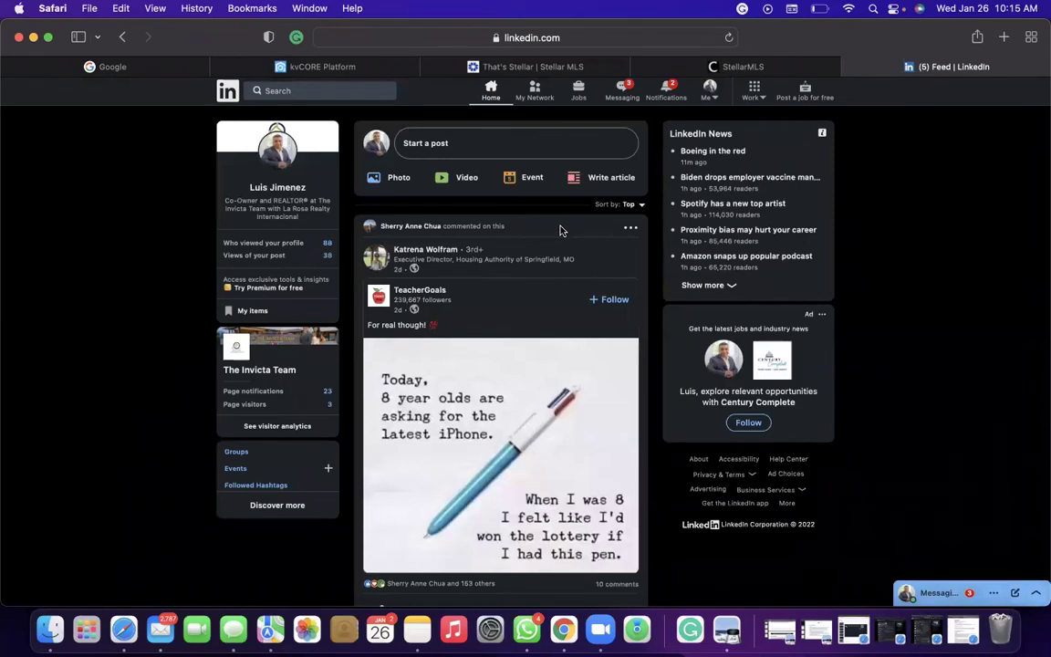
Search LinkedIn for the La Rosa Realty co-owner by her full name.
left_click(376, 90)
key("Return")
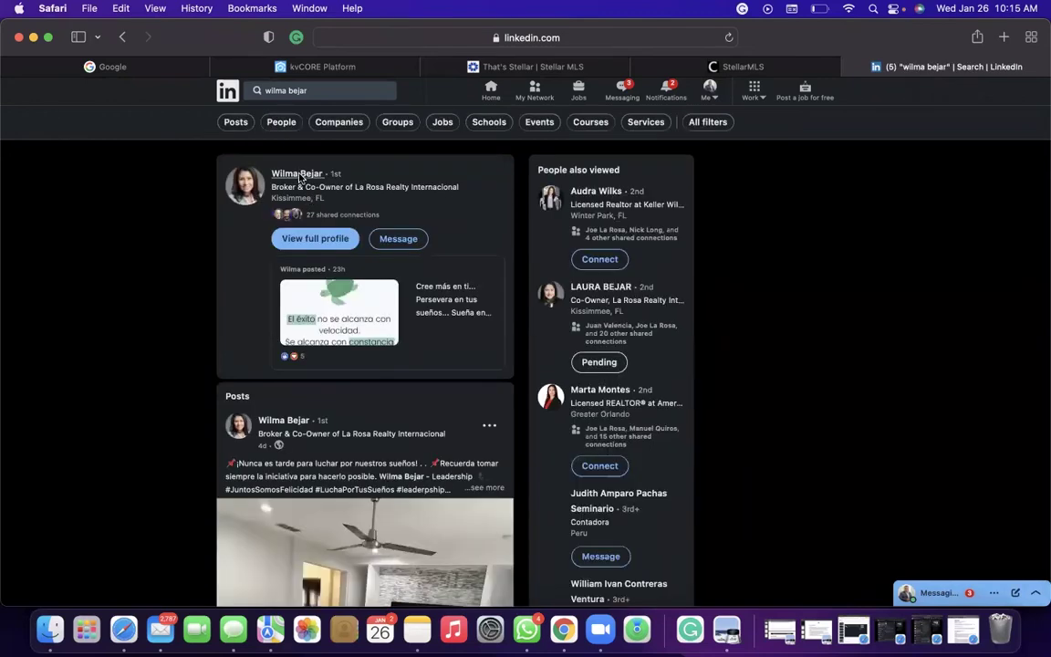
left_click(298, 175)
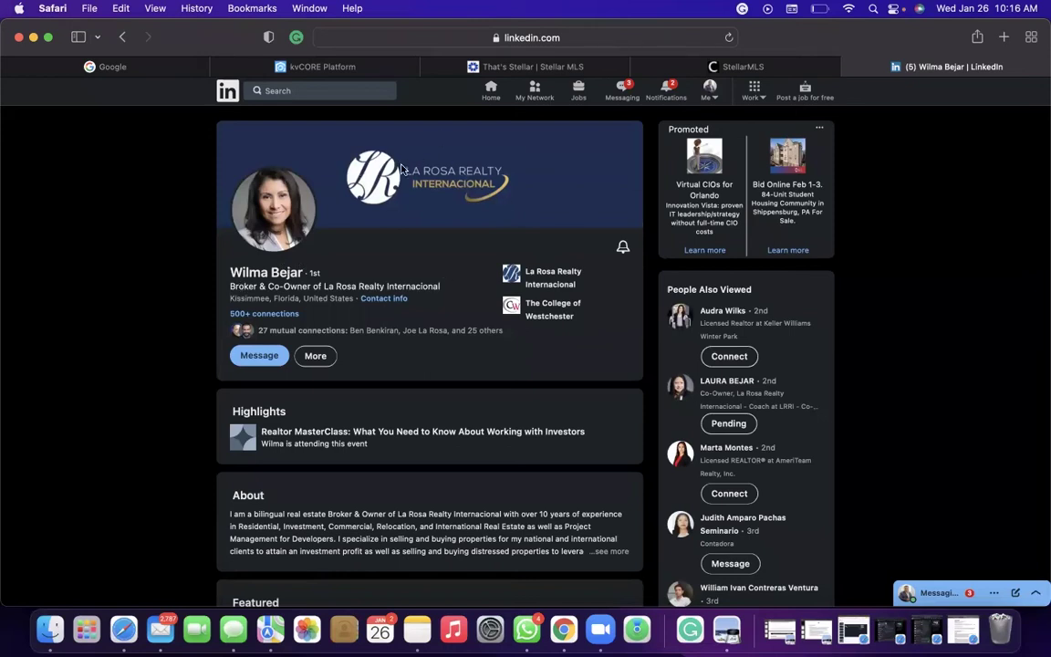
scroll(402, 264, "down", 2)
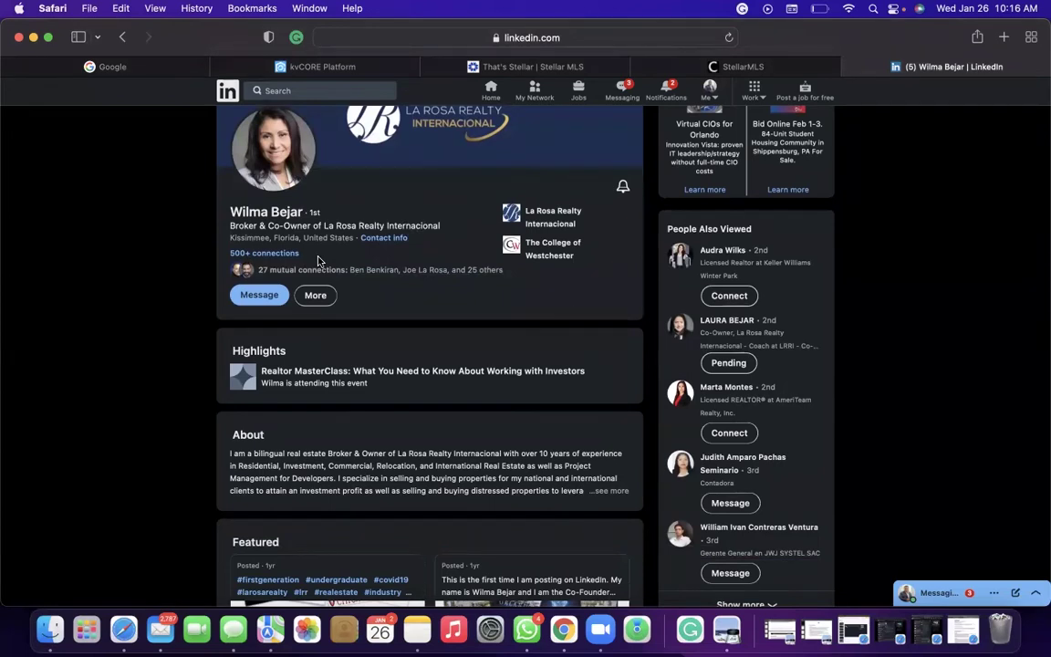
scroll(317, 261, "down", 2)
scroll(318, 261, "up", 4)
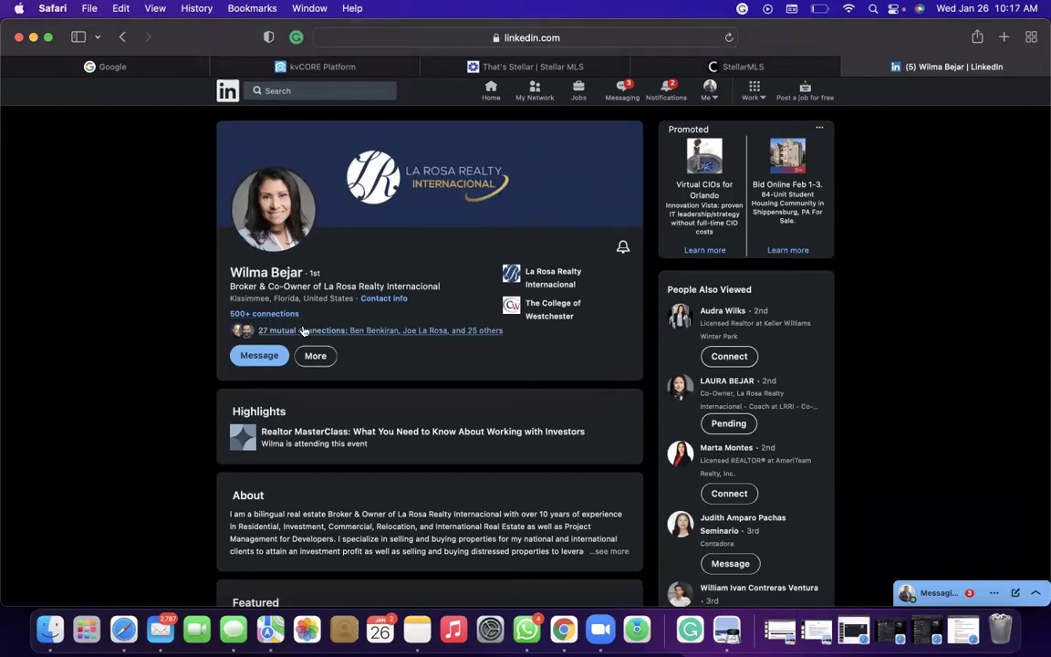
scroll(304, 330, "down", 5)
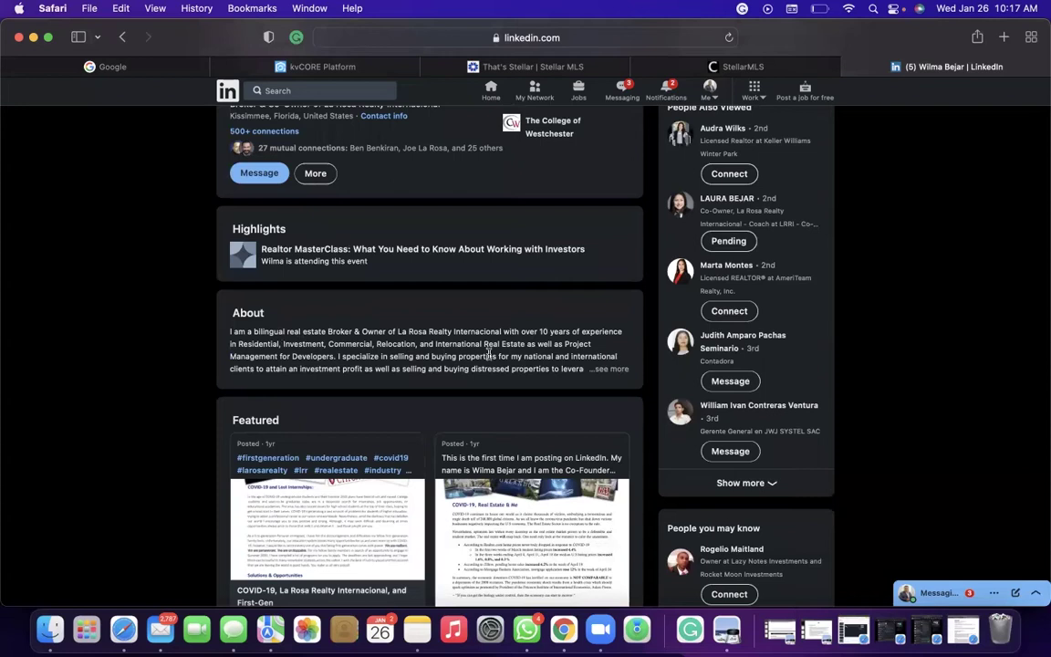
Expand '...see more' in About and read through the broker's bilingual bio and certifications.
left_click(608, 369)
scroll(587, 366, "down", 5)
scroll(265, 168, "up", 2)
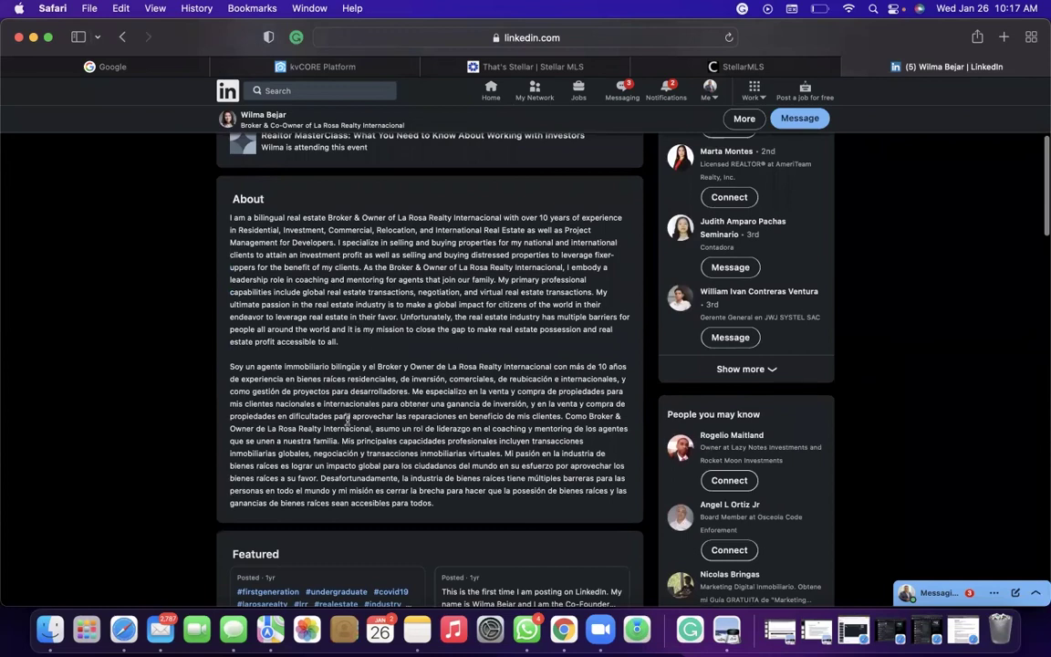
scroll(367, 415, "down", 5)
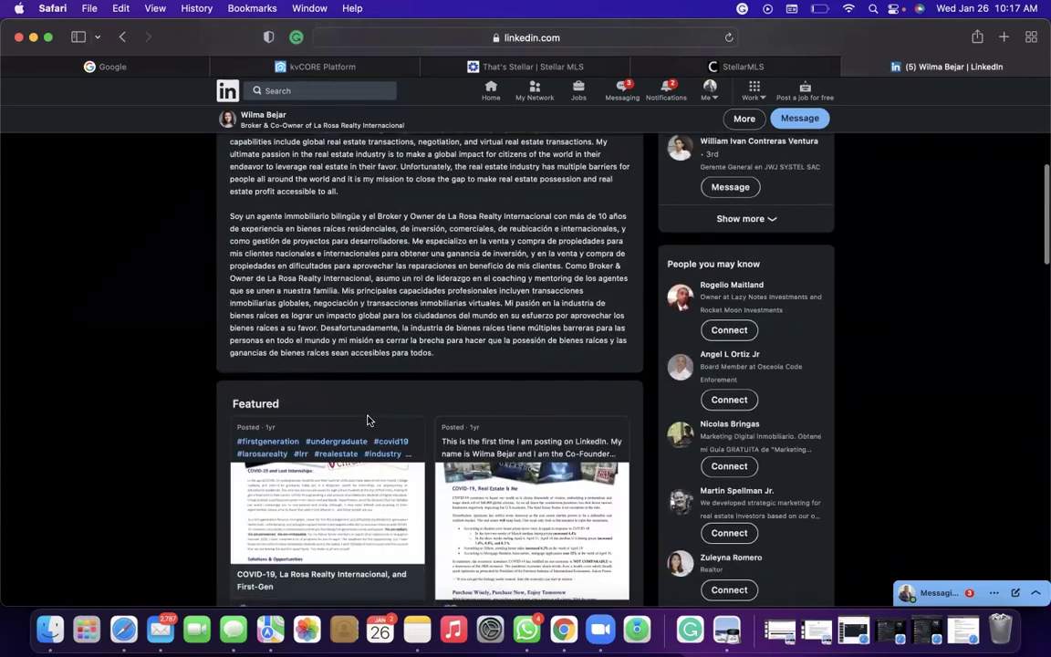
scroll(368, 419, "up", 5)
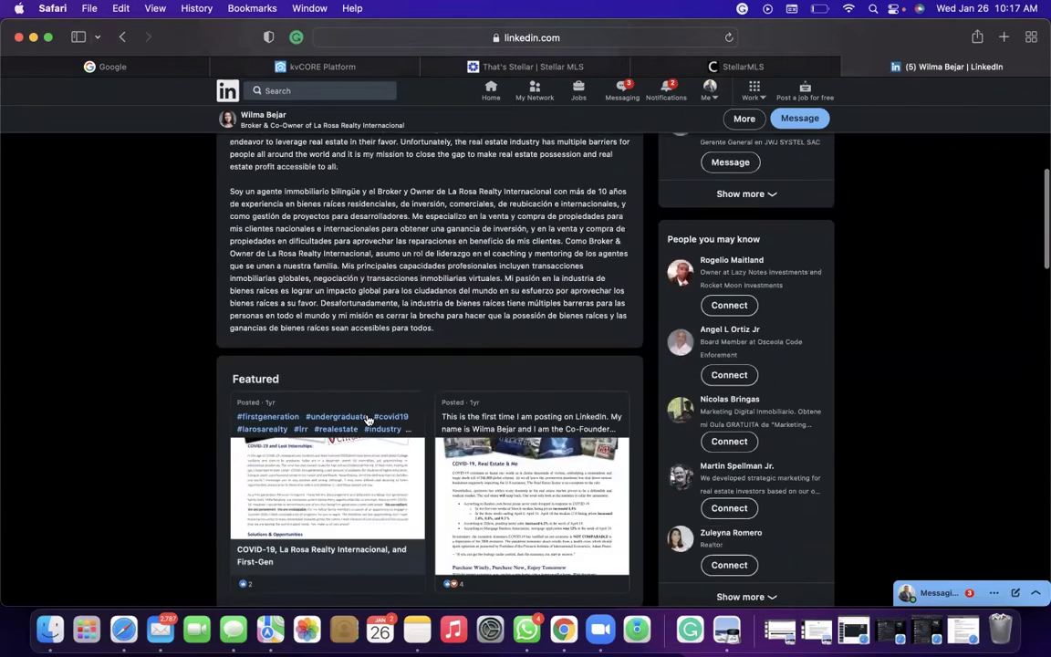
scroll(389, 251, "down", 8)
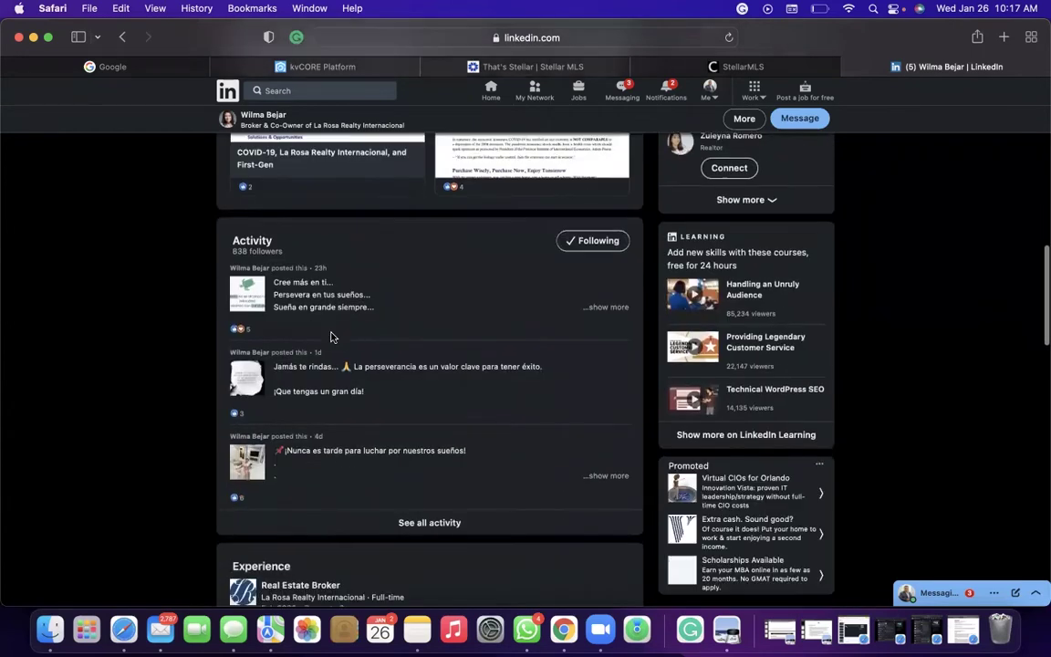
scroll(392, 347, "down", 5)
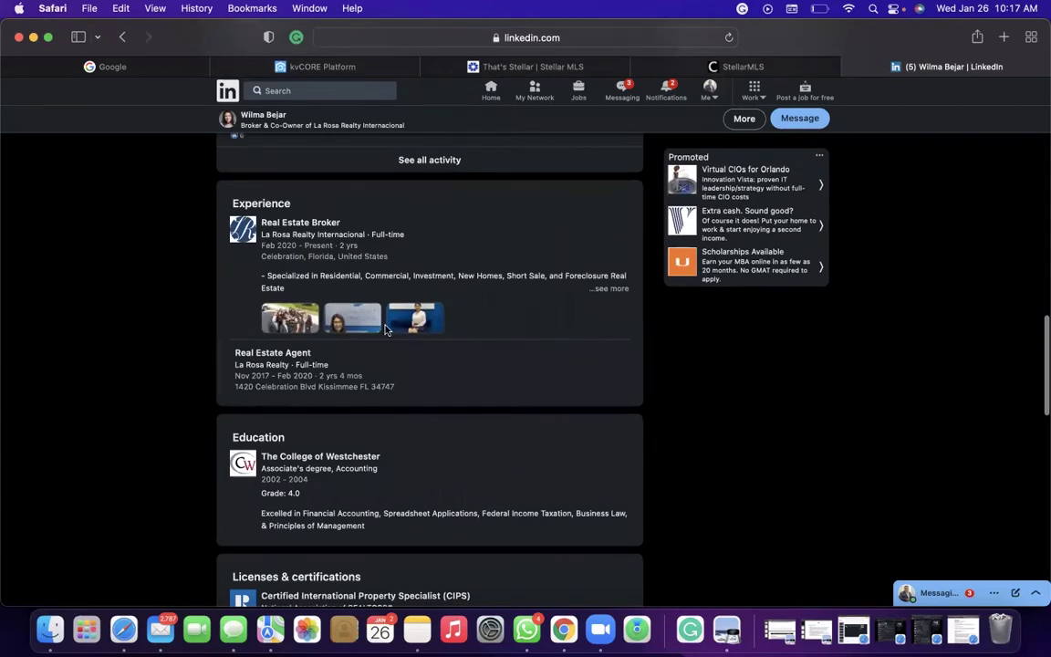
scroll(394, 349, "down", 1)
scroll(393, 345, "down", 3)
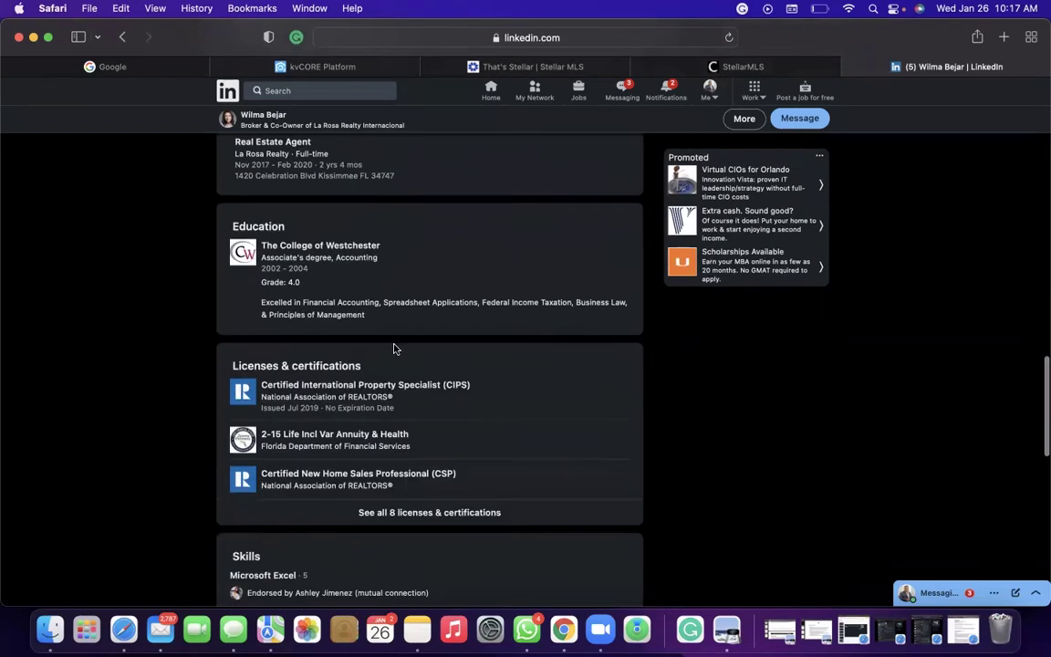
scroll(394, 347, "up", 5)
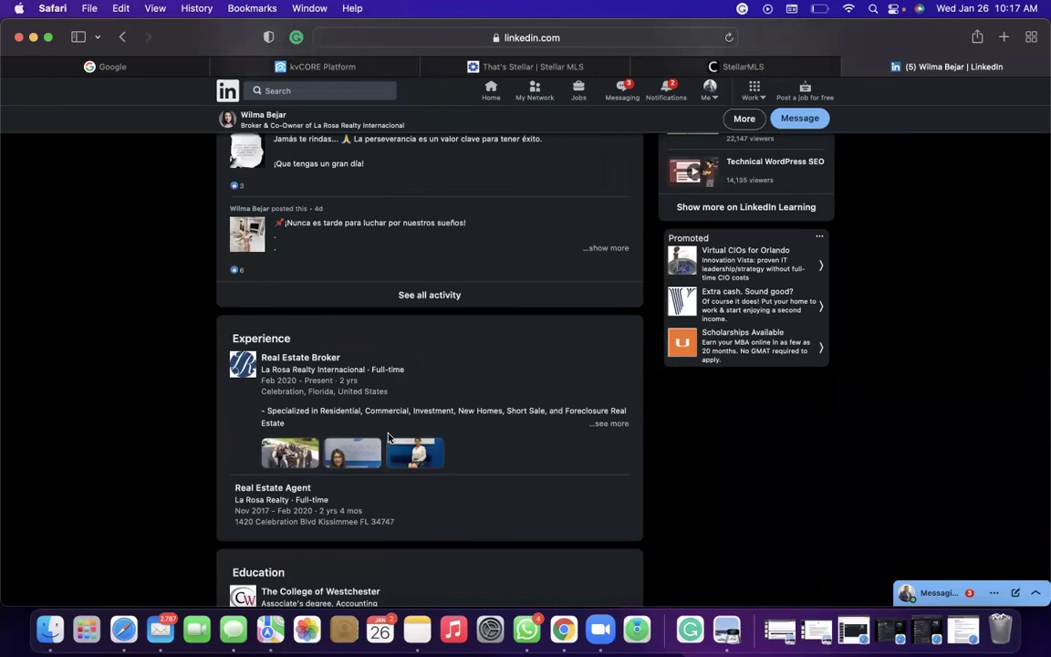
scroll(387, 438, "up", 10)
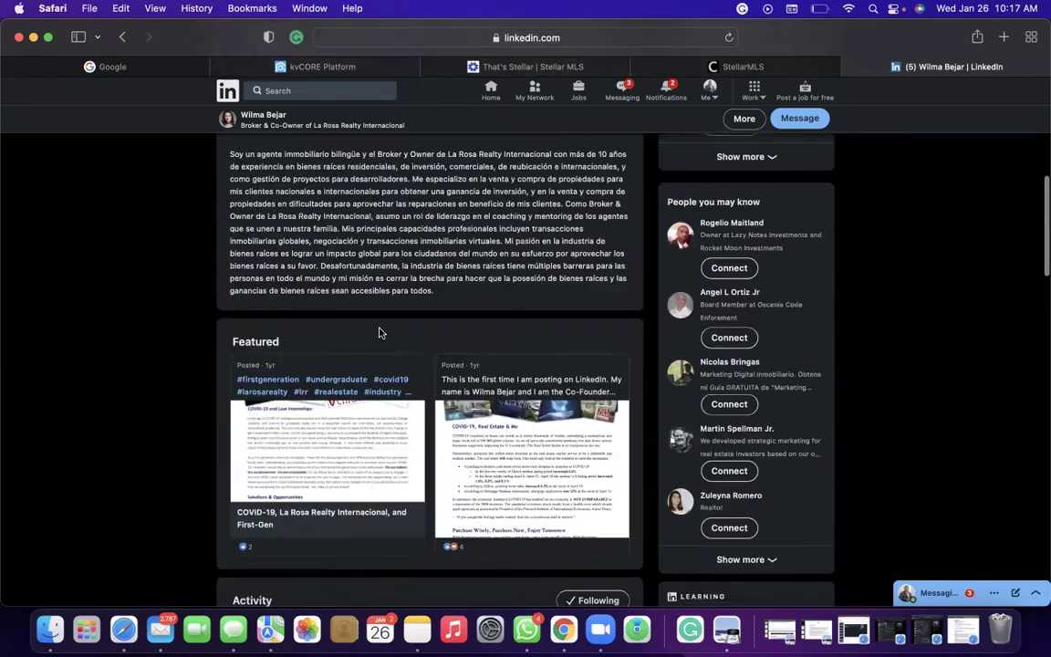
scroll(380, 339, "up", 2)
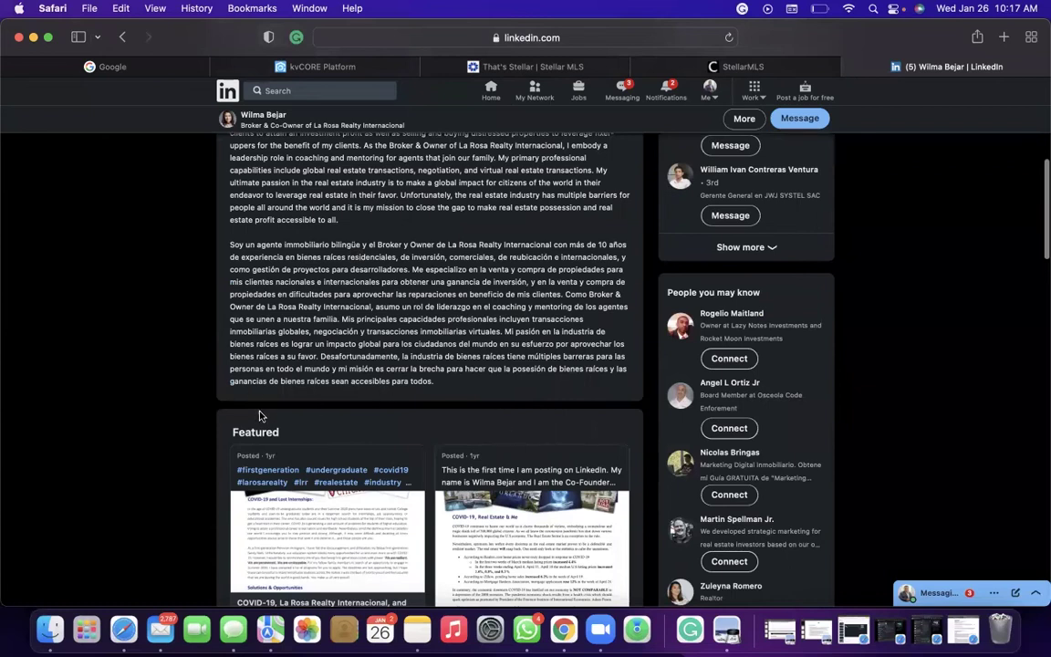
scroll(484, 462, "down", 8)
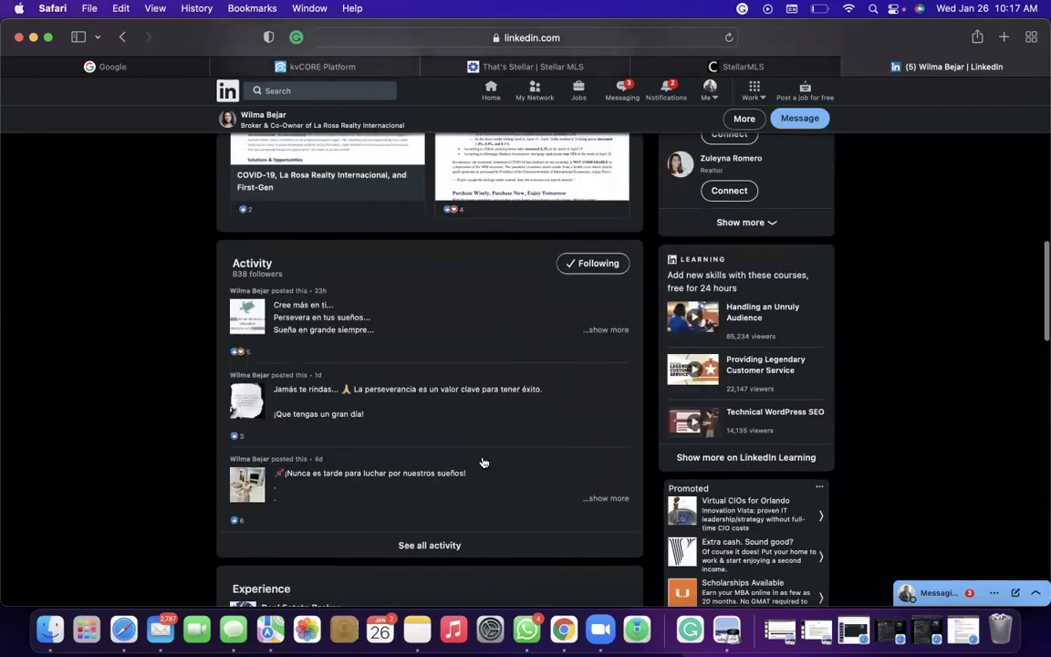
scroll(483, 462, "down", 13)
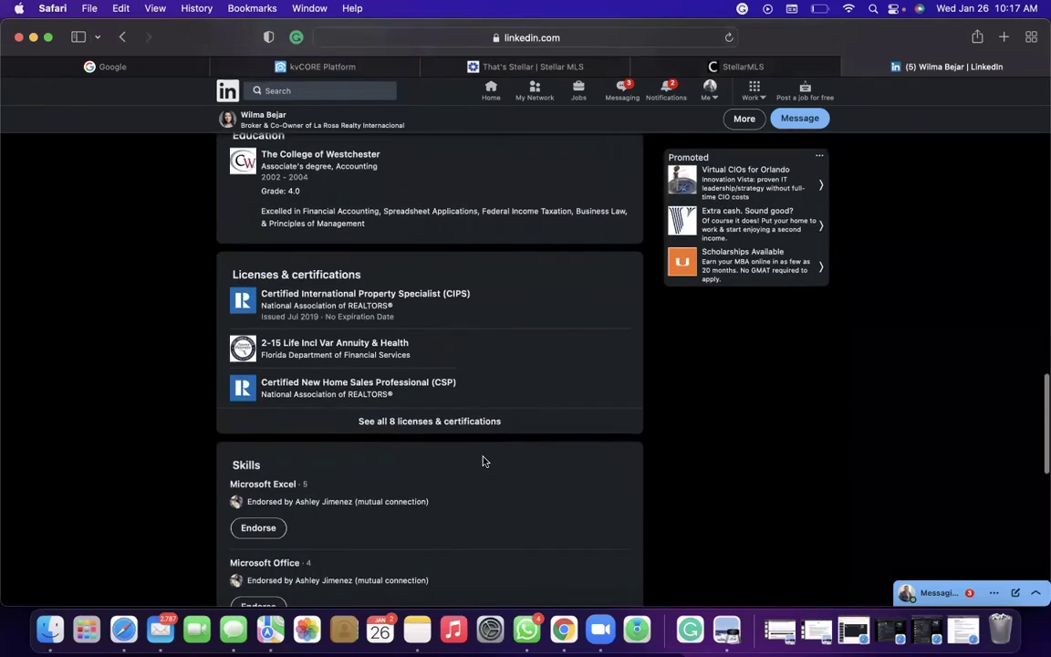
scroll(483, 462, "down", 3)
scroll(483, 461, "down", 3)
scroll(483, 461, "up", 15)
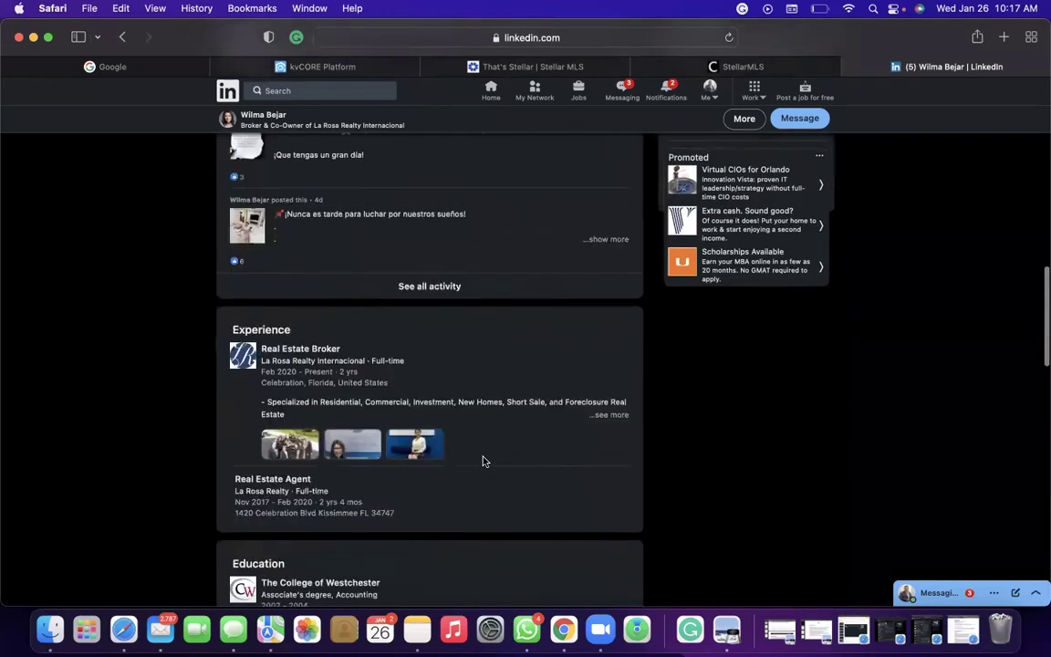
scroll(483, 460, "up", 20)
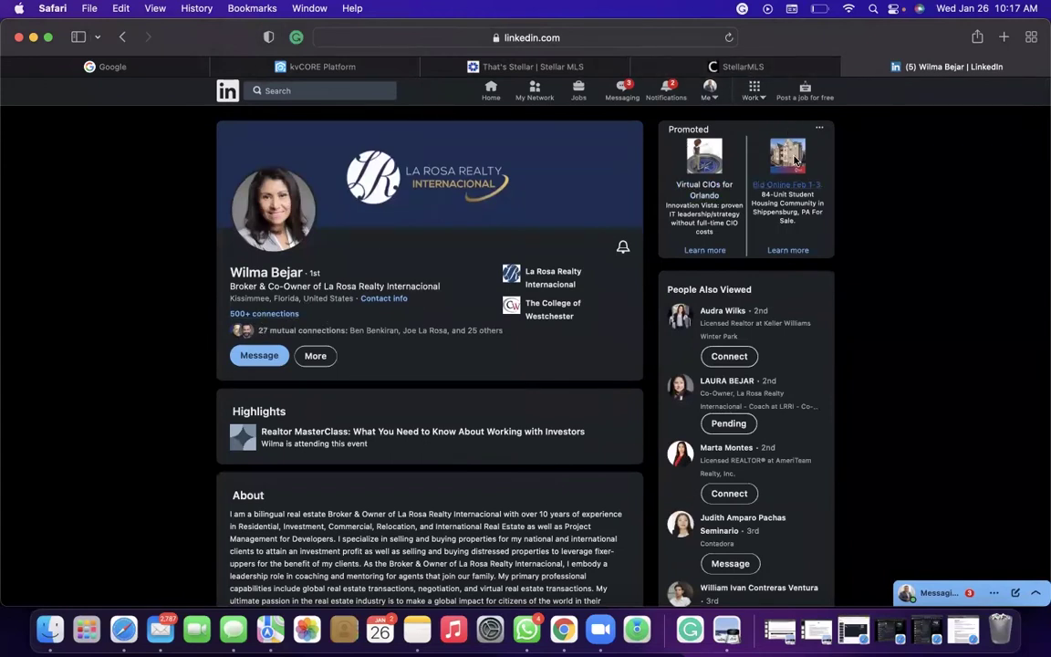
Go to your own profile from the Me menu, then dismiss the menu.
left_click(710, 89)
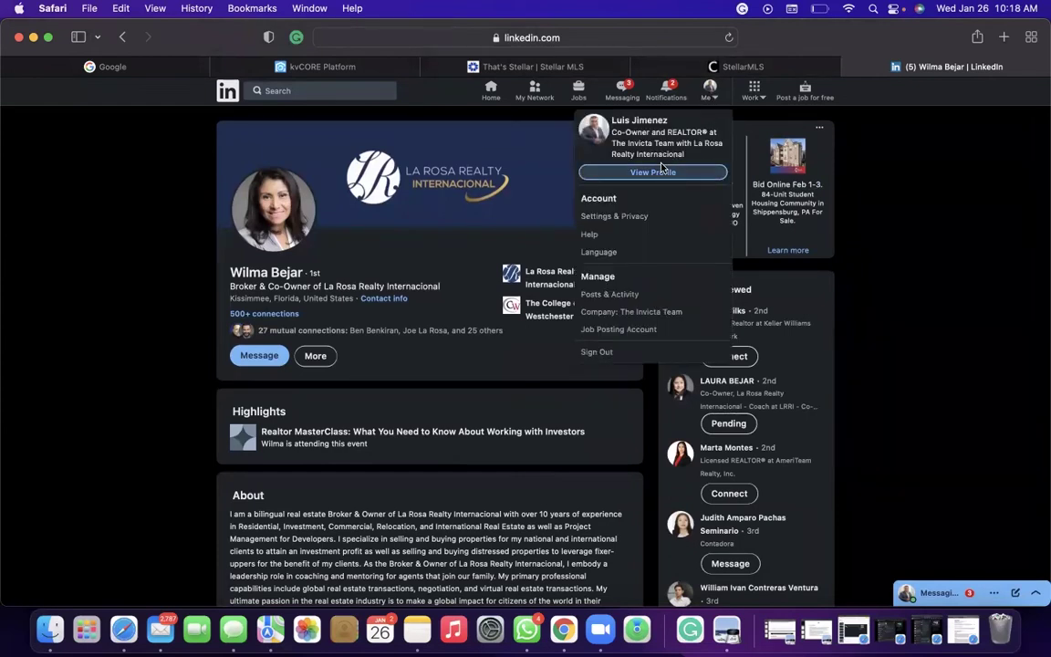
left_click(663, 171)
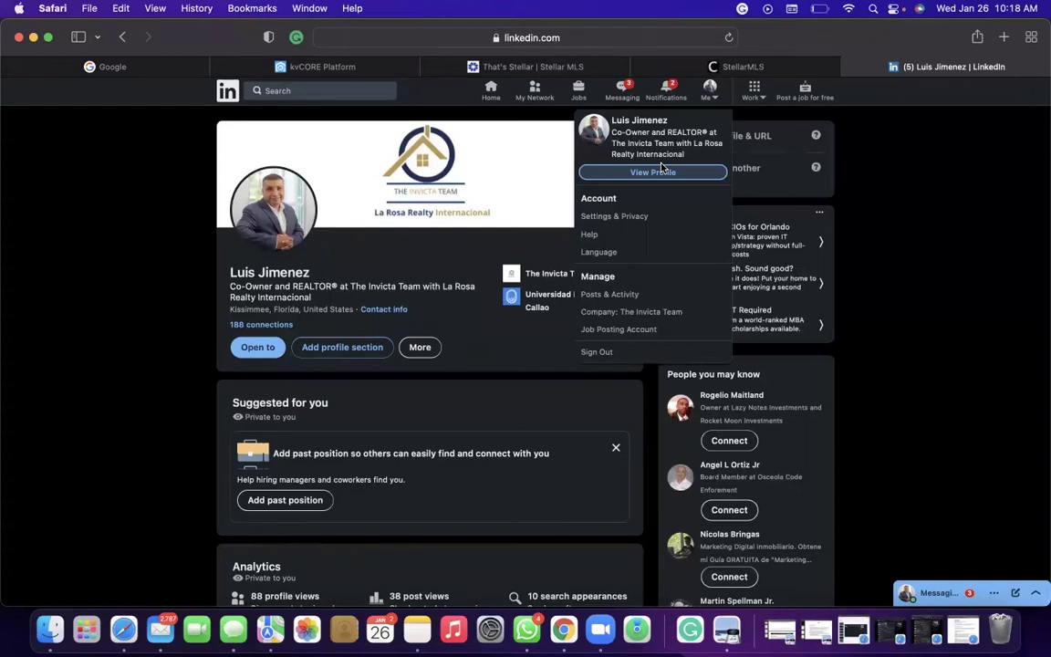
left_click(413, 242)
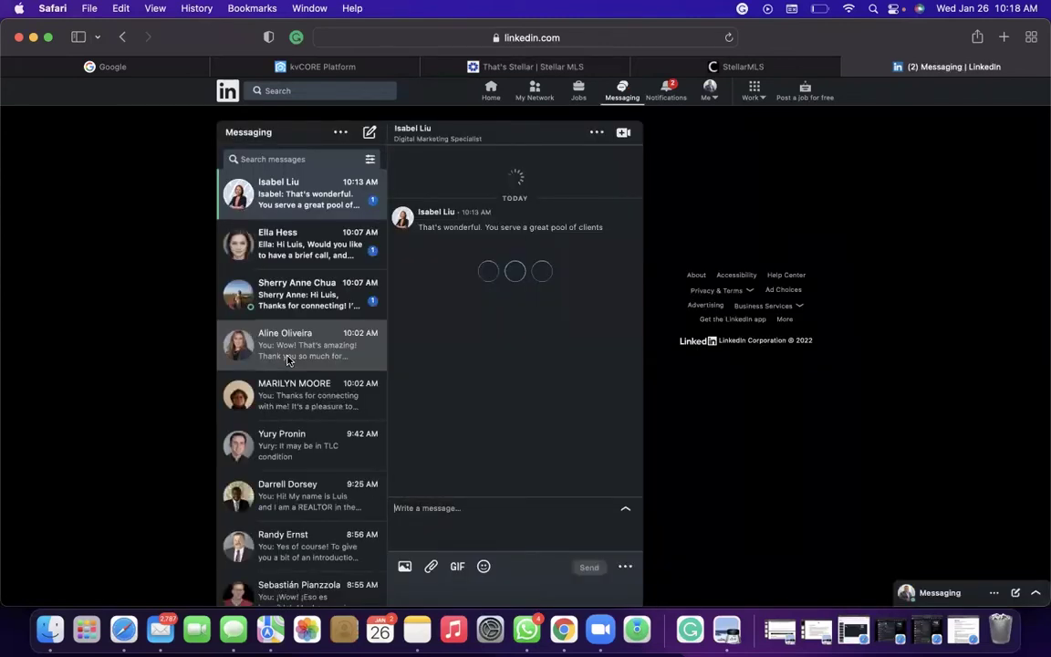
Open and read the agent's thread about Santa Cruz de la Sierra pre-sale homes.
scroll(306, 465, "down", 6)
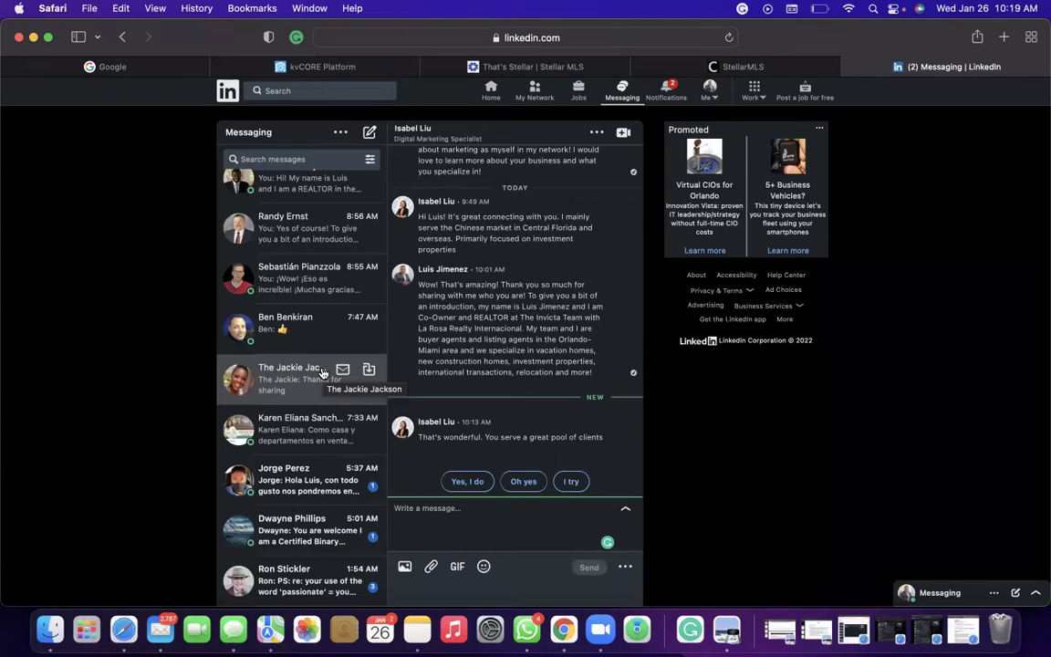
left_click(296, 436)
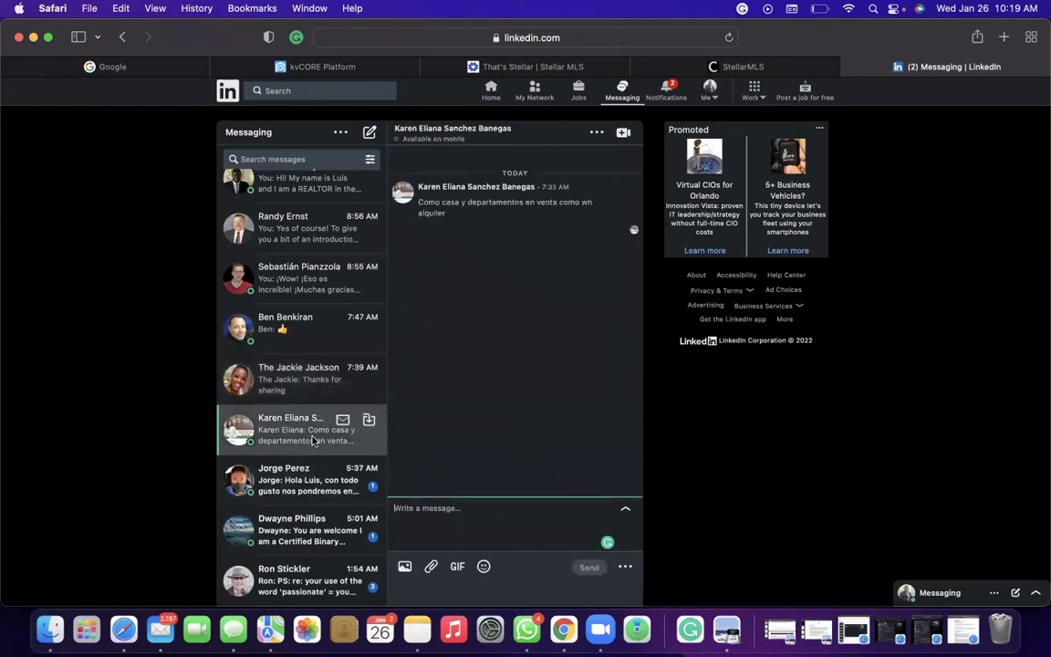
scroll(446, 261, "down", 1)
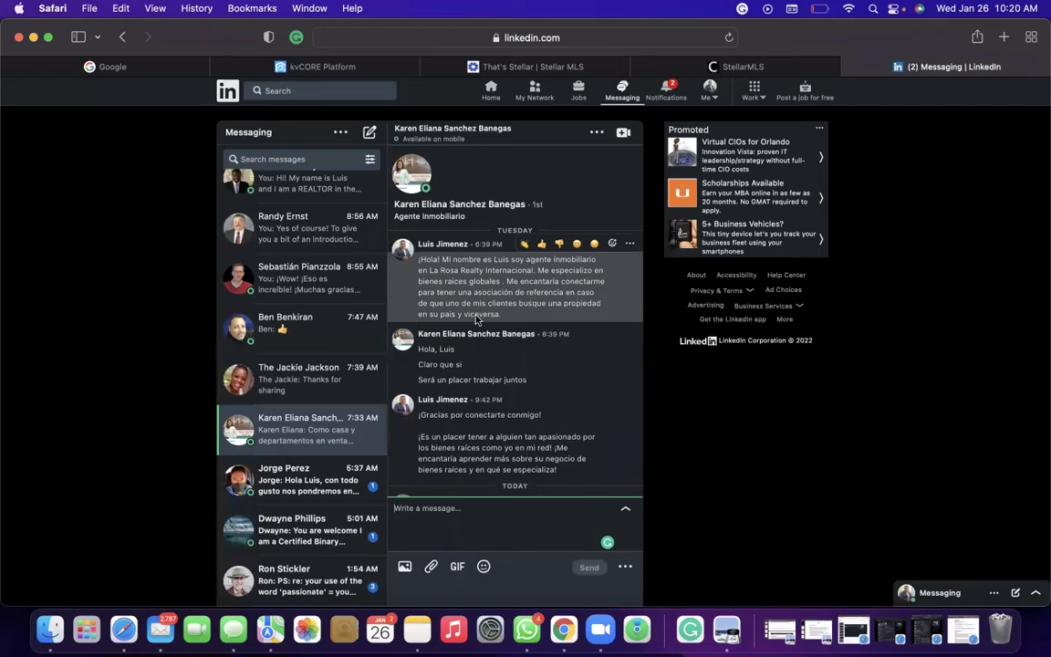
scroll(490, 282, "down", 3)
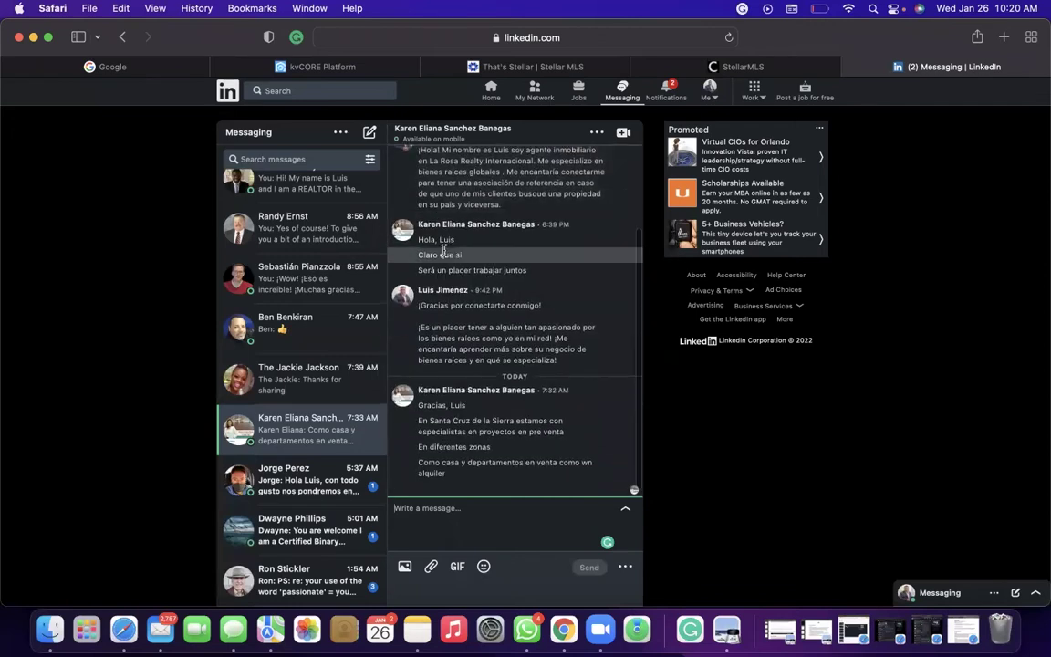
scroll(490, 254, "up", 3)
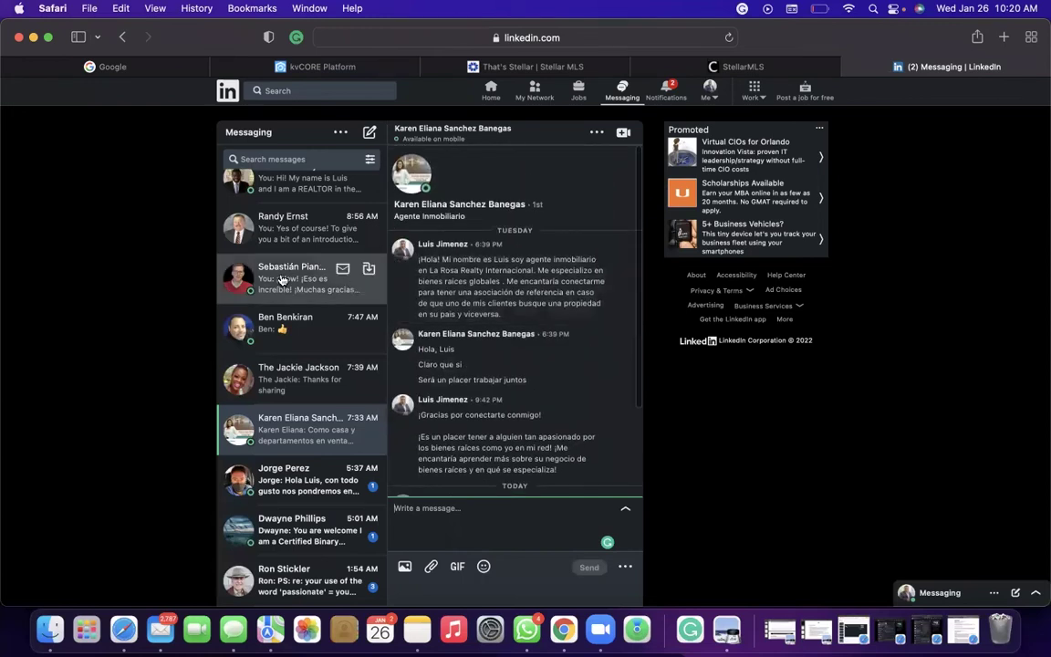
scroll(274, 256, "down", 3)
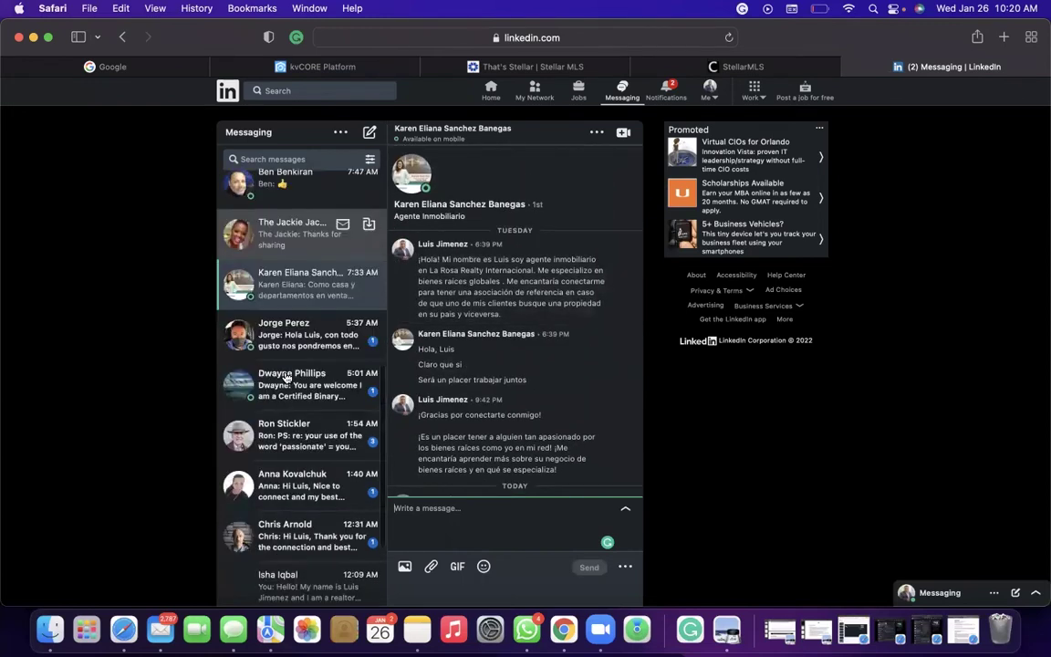
scroll(263, 477, "down", 3)
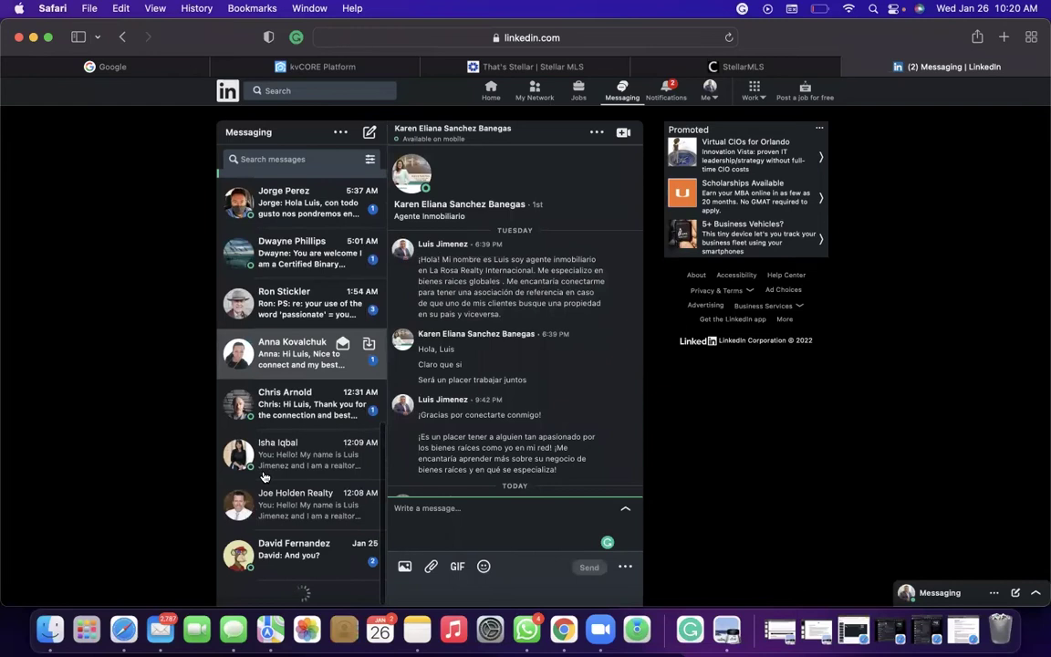
scroll(263, 476, "up", 5)
scroll(264, 476, "up", 5)
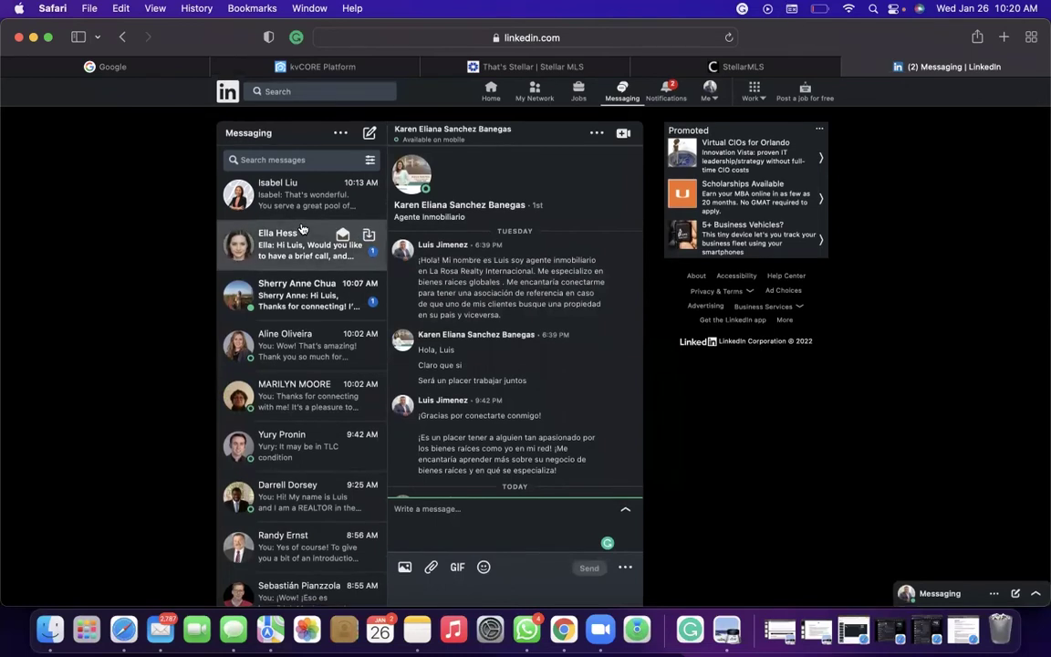
scroll(295, 393, "down", 2)
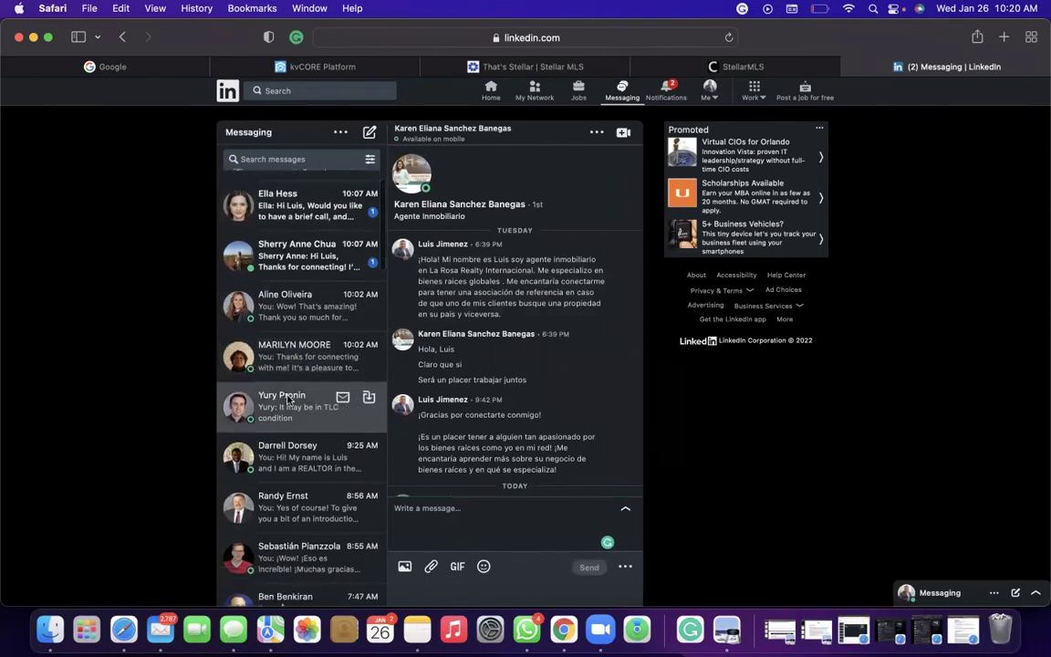
left_click(295, 401)
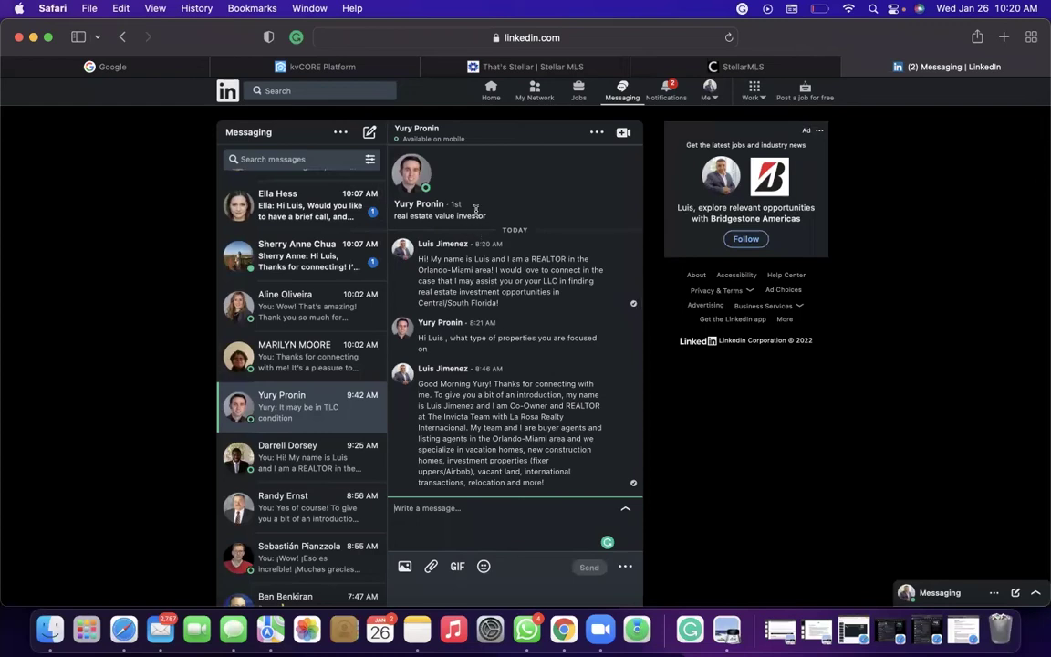
scroll(488, 239, "down", 2)
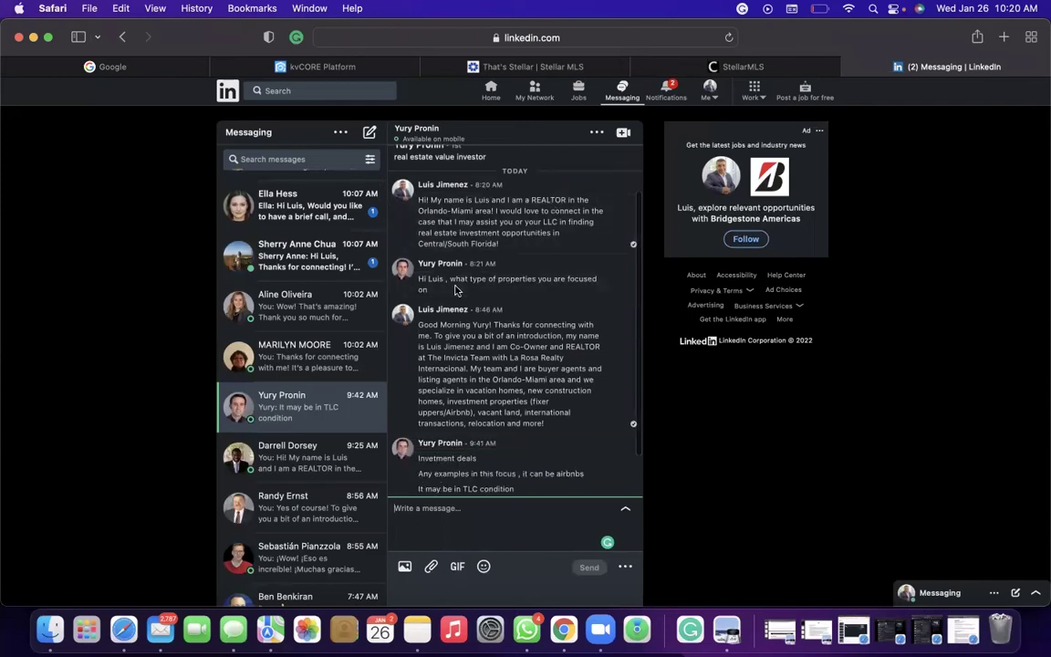
mouse_move(507, 237)
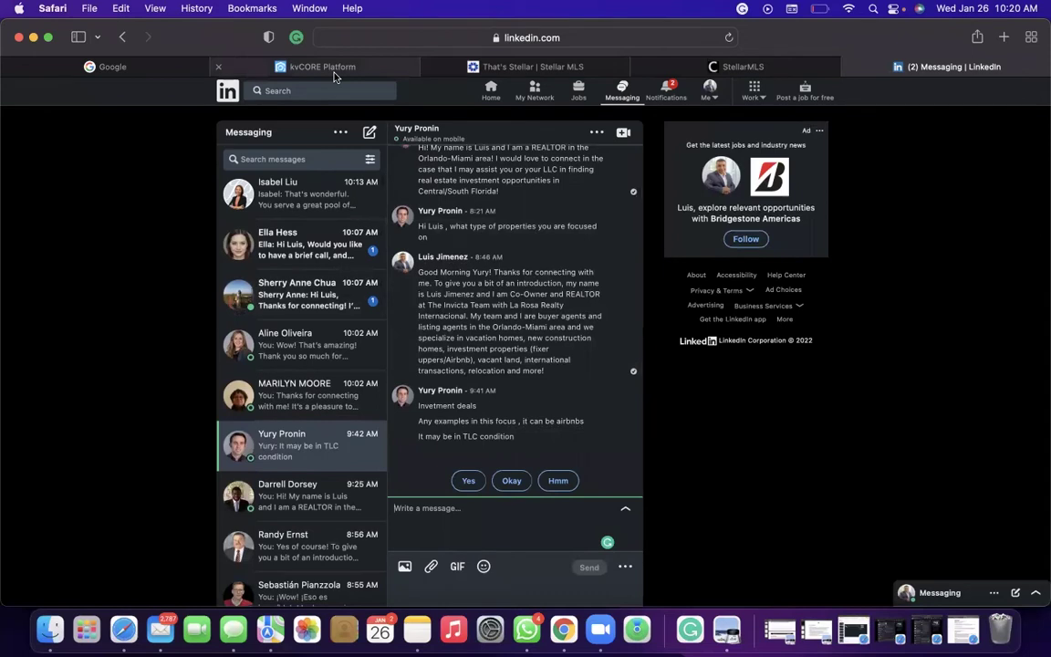
Go via Home and My Network to the list of 188 connections.
left_click(489, 93)
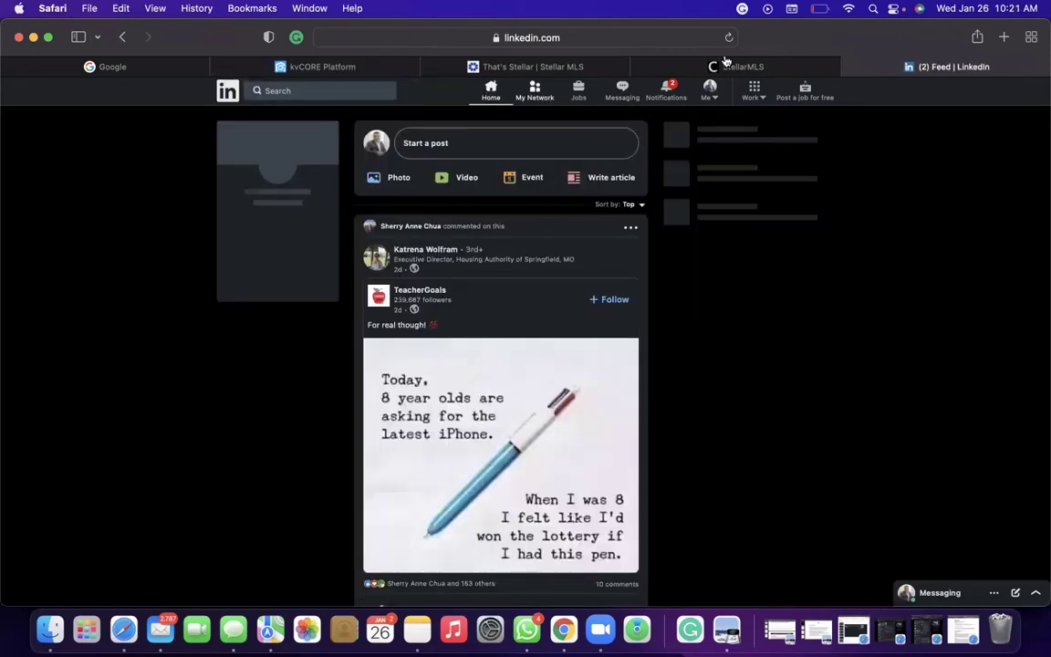
left_click(535, 93)
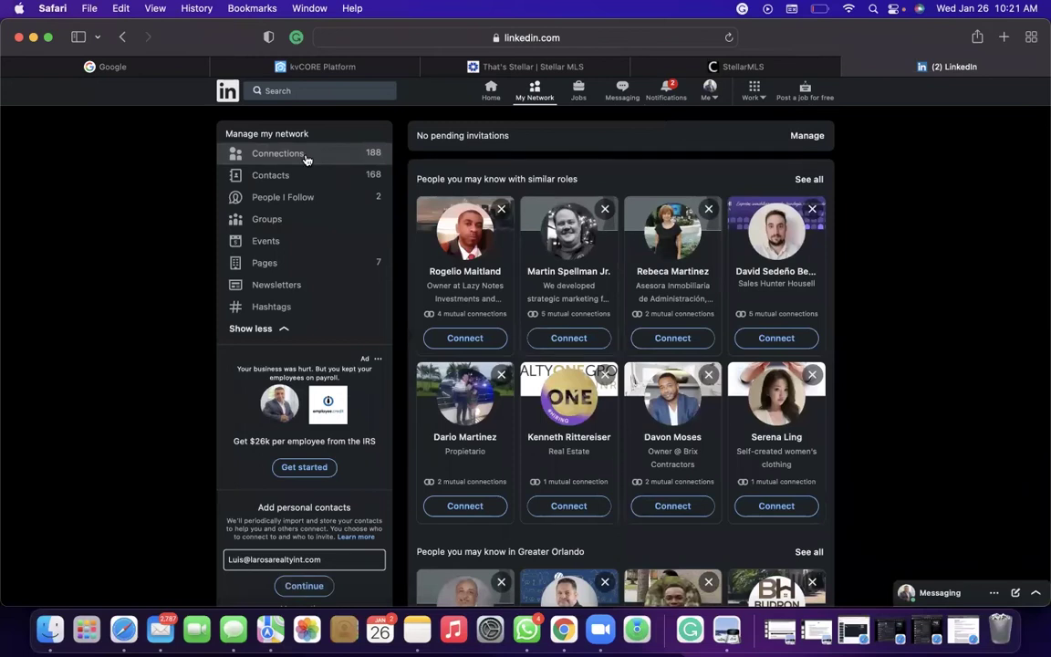
left_click(305, 157)
scroll(310, 187, "down", 1)
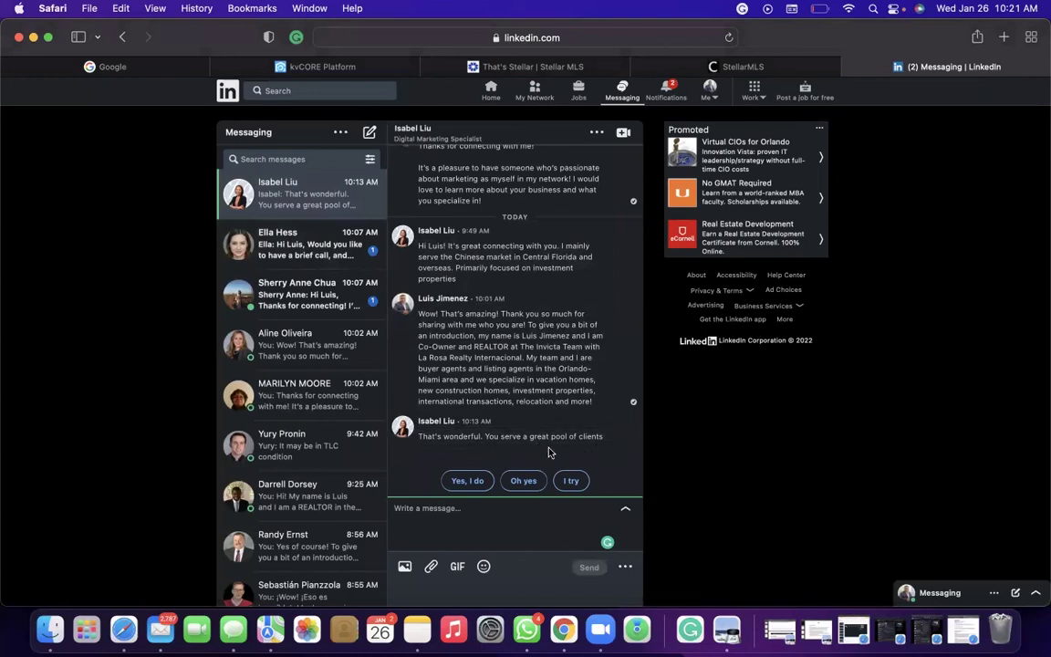
left_click(459, 523)
left_click(485, 103)
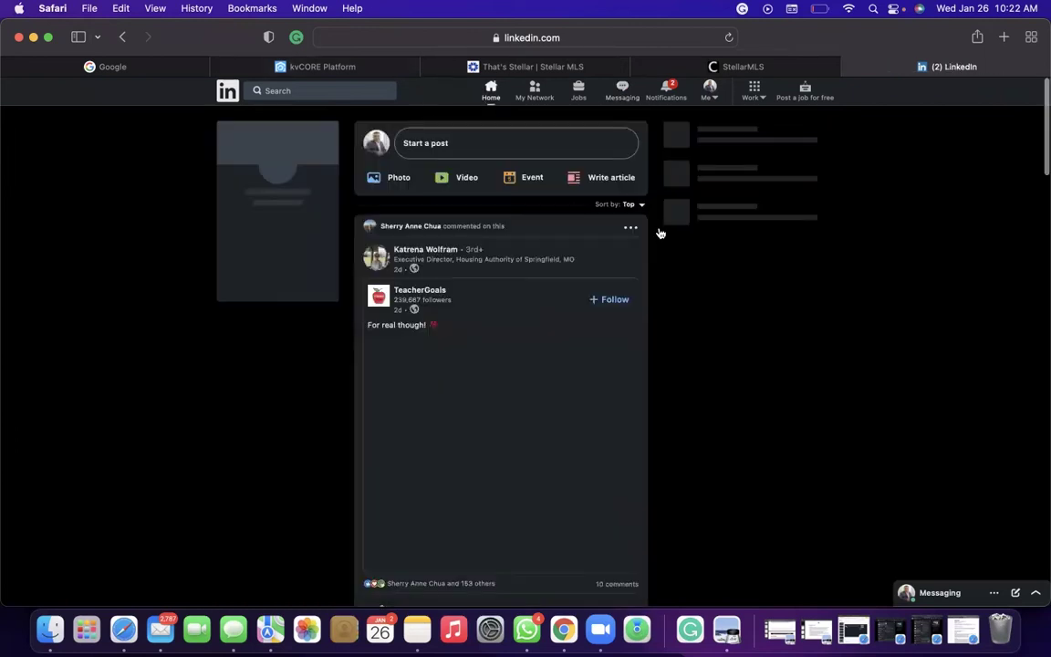
Check the latest notifications, then go to your own profile from the Me menu.
left_click(668, 94)
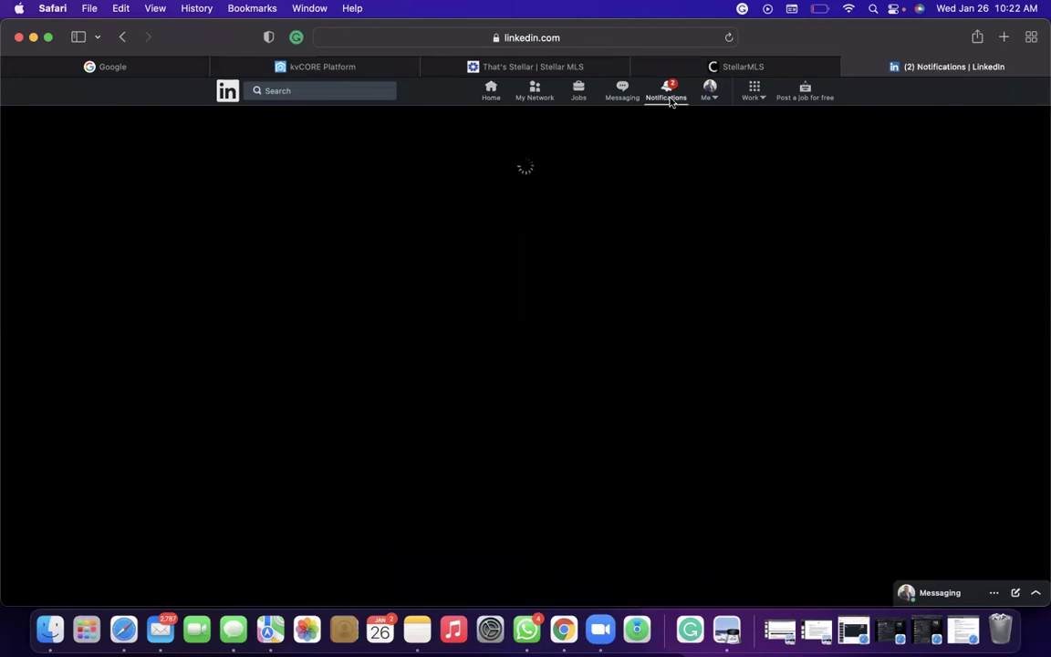
left_click(710, 93)
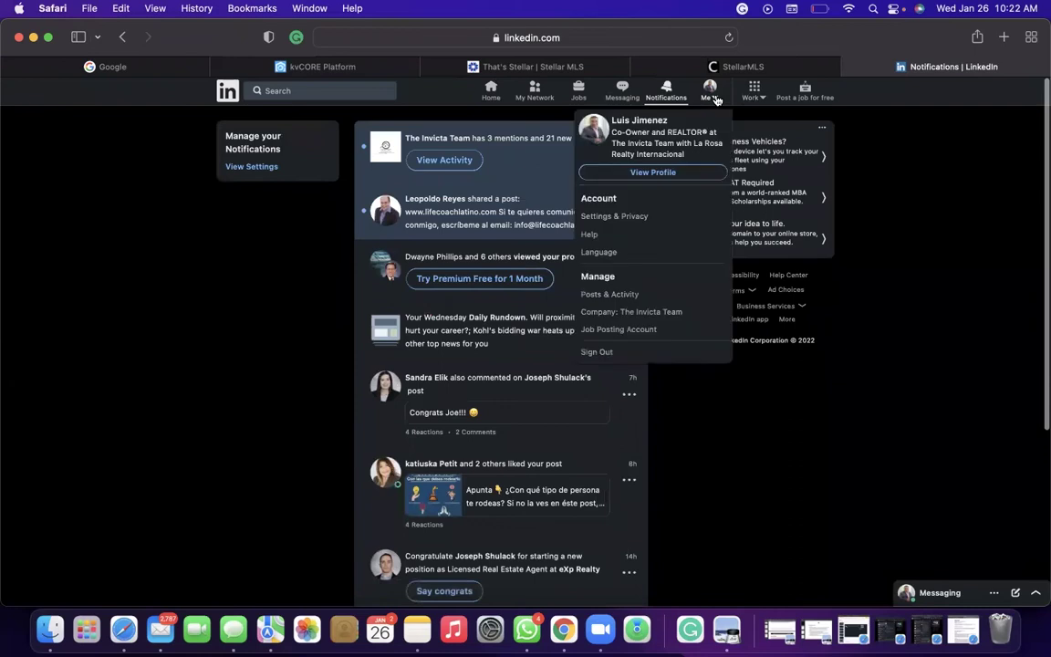
left_click(670, 173)
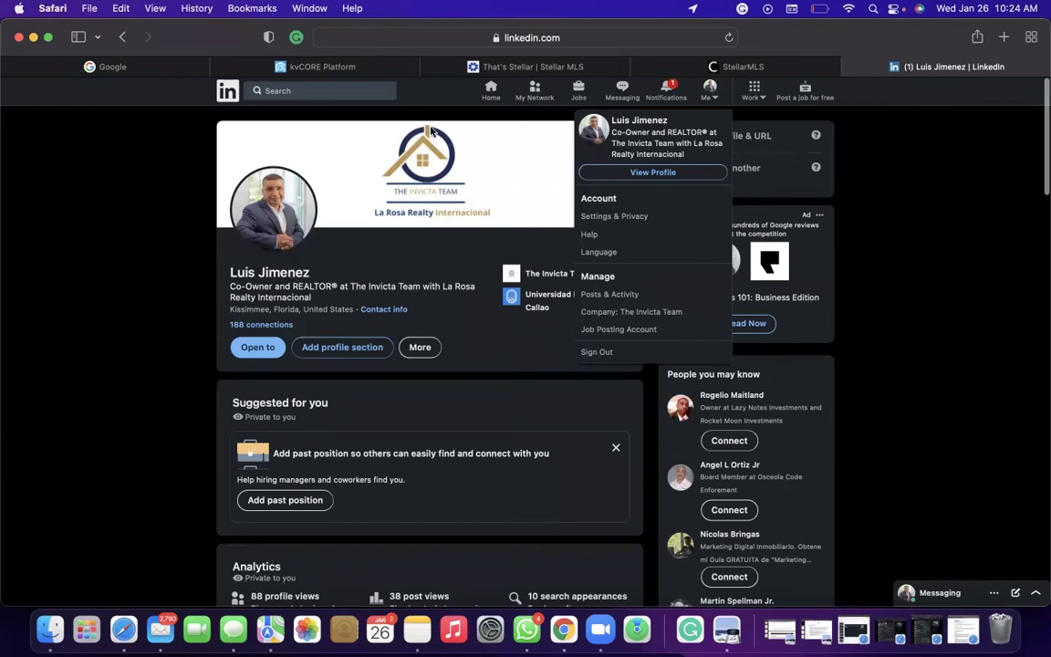
Go back to the LinkedIn home feed.
left_click(489, 88)
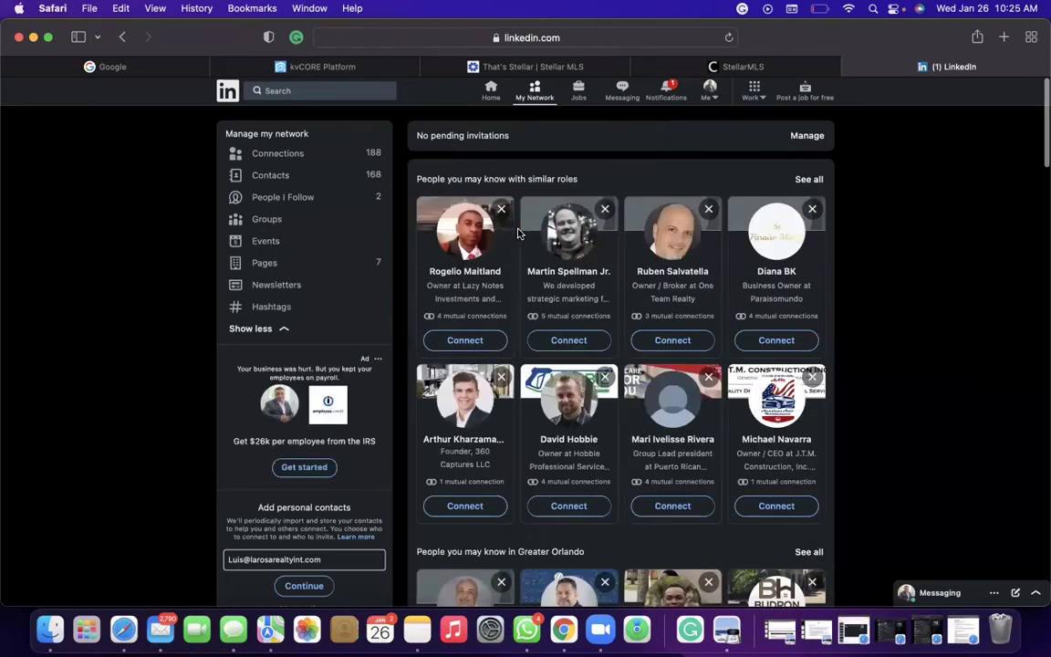
Return to the LinkedIn home feed with the profile summary and news headlines.
left_click(491, 89)
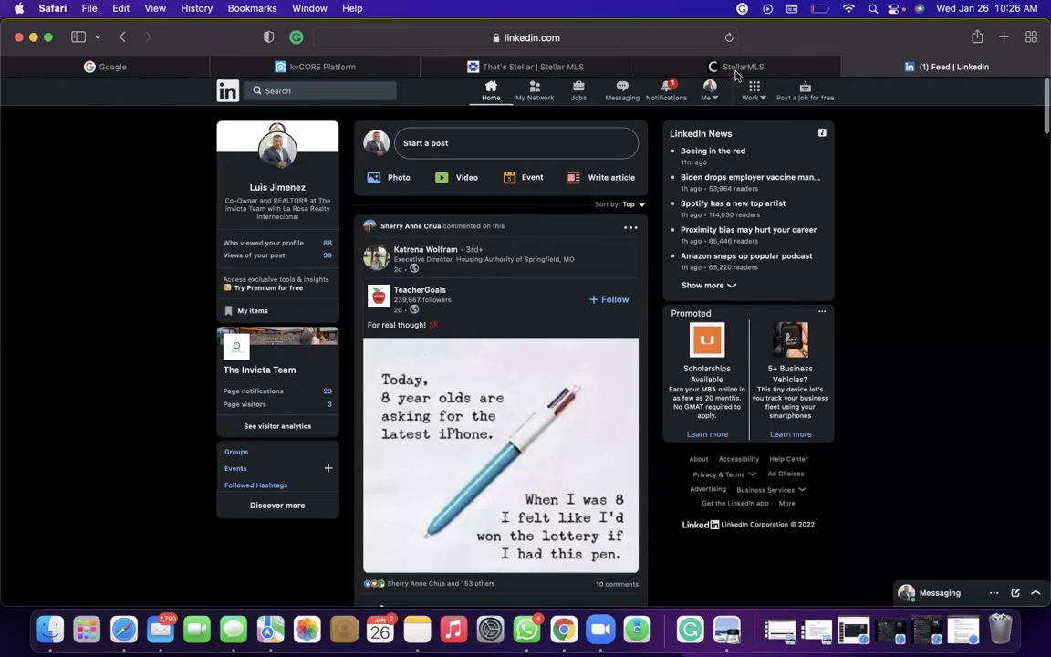
Open the La Rosa Realty kvCORE dashboard and scroll through today's summary and lead activity.
left_click(450, 77)
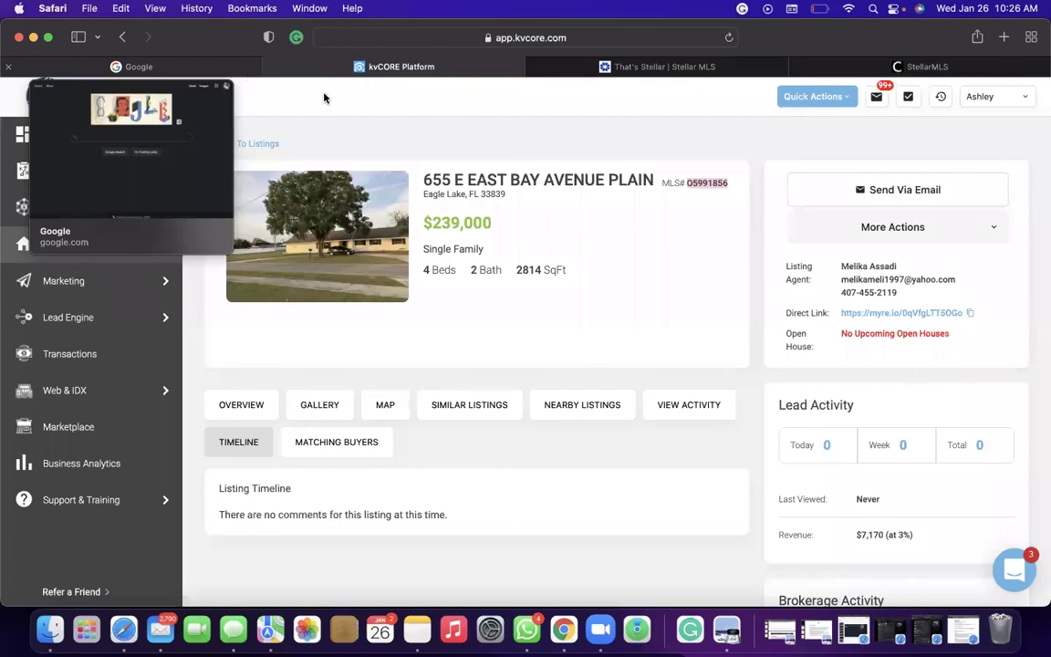
left_click(228, 69)
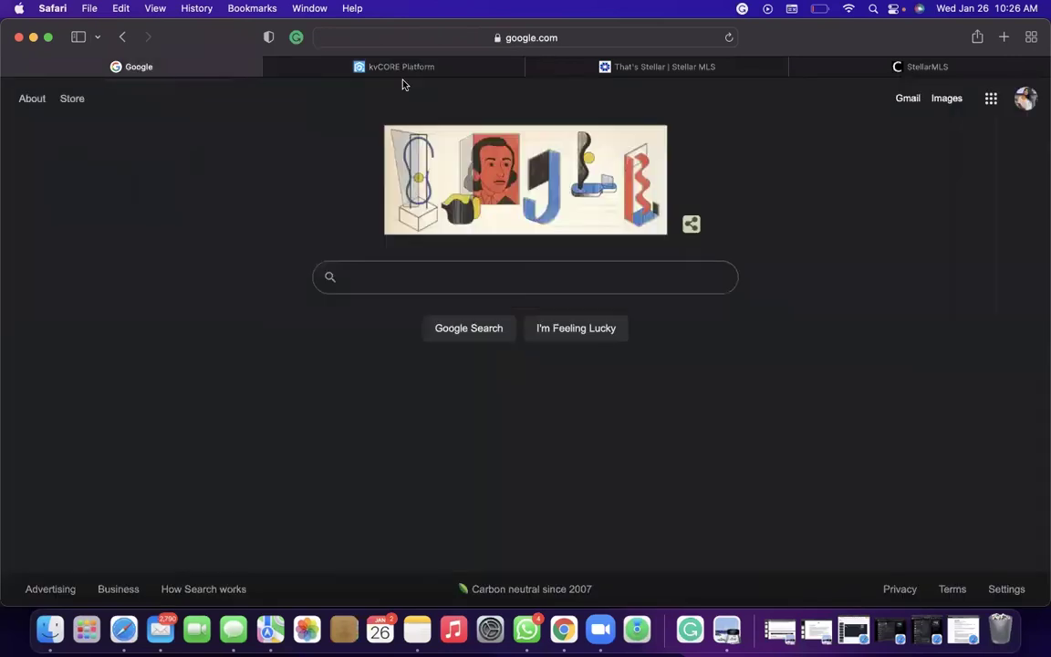
left_click(488, 70)
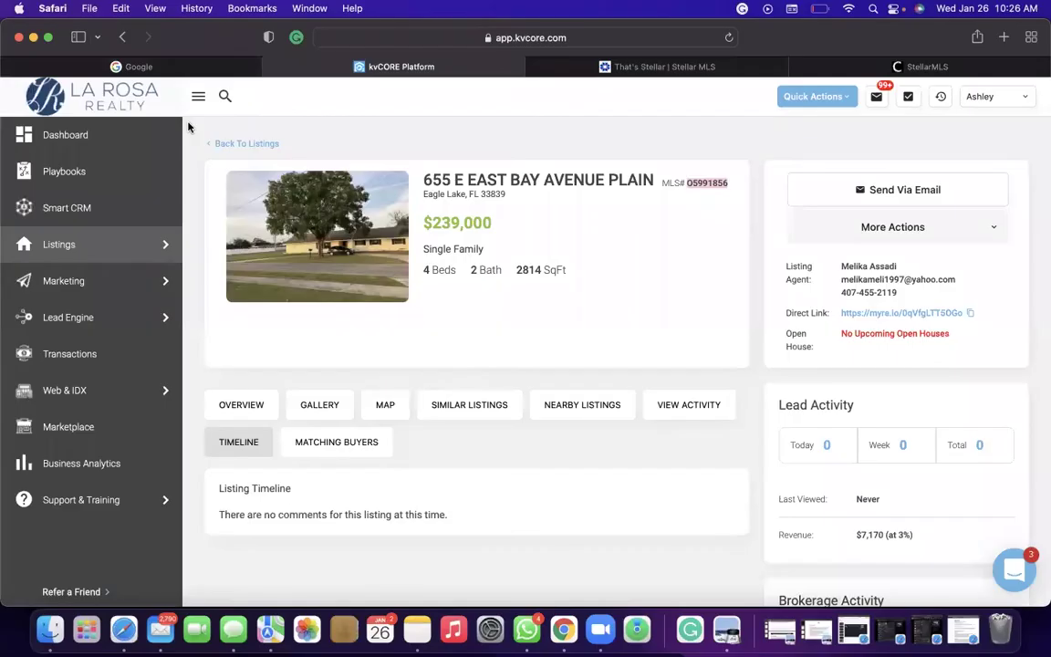
left_click(113, 133)
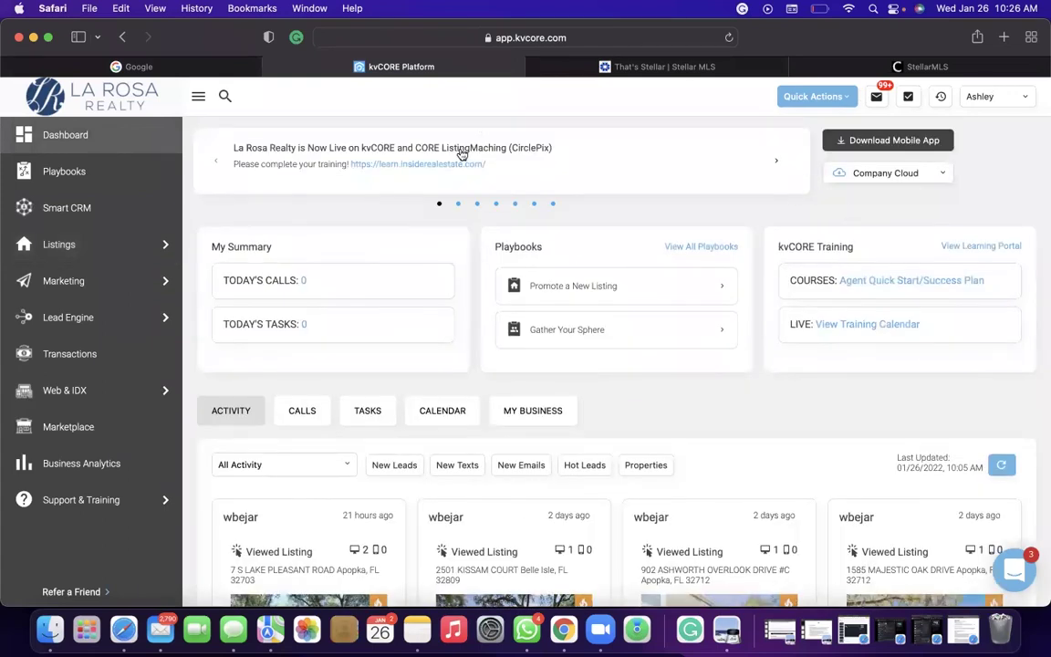
scroll(462, 155, "up", 1)
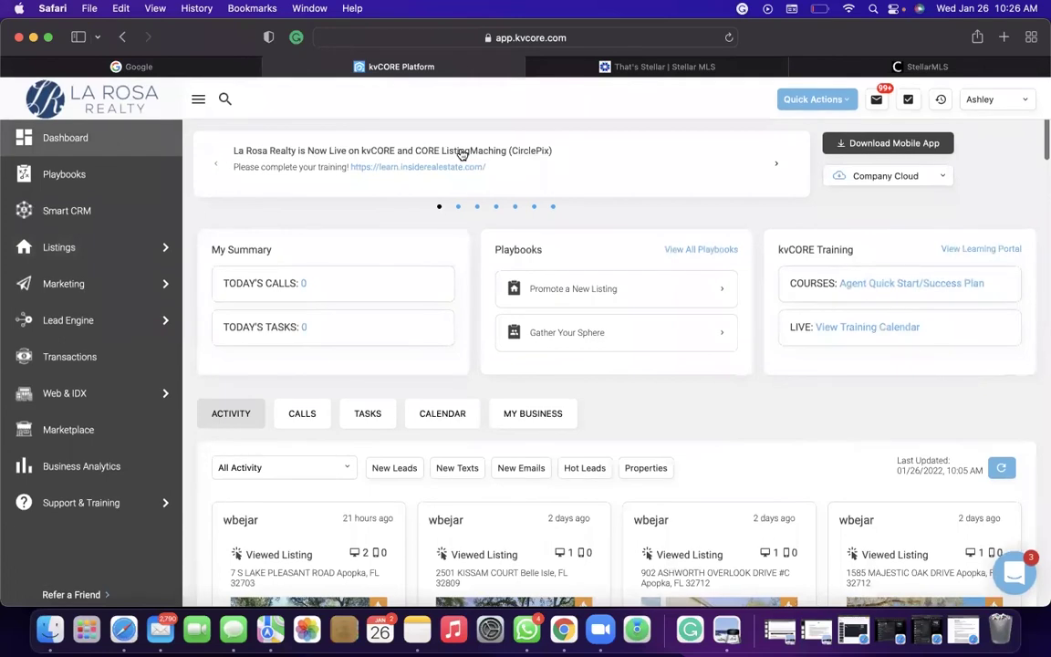
scroll(87, 219, "down", 1)
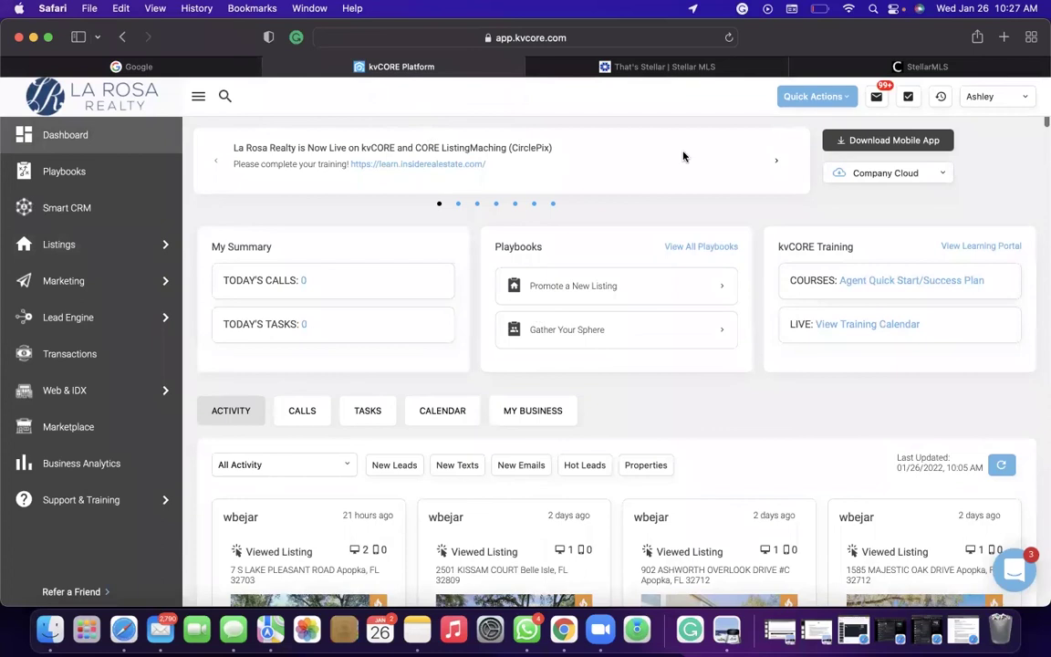
Move from the kvCORE dashboard over to the Stellar MLS dashboard tab.
left_click(196, 67)
left_click(417, 62)
left_click(667, 68)
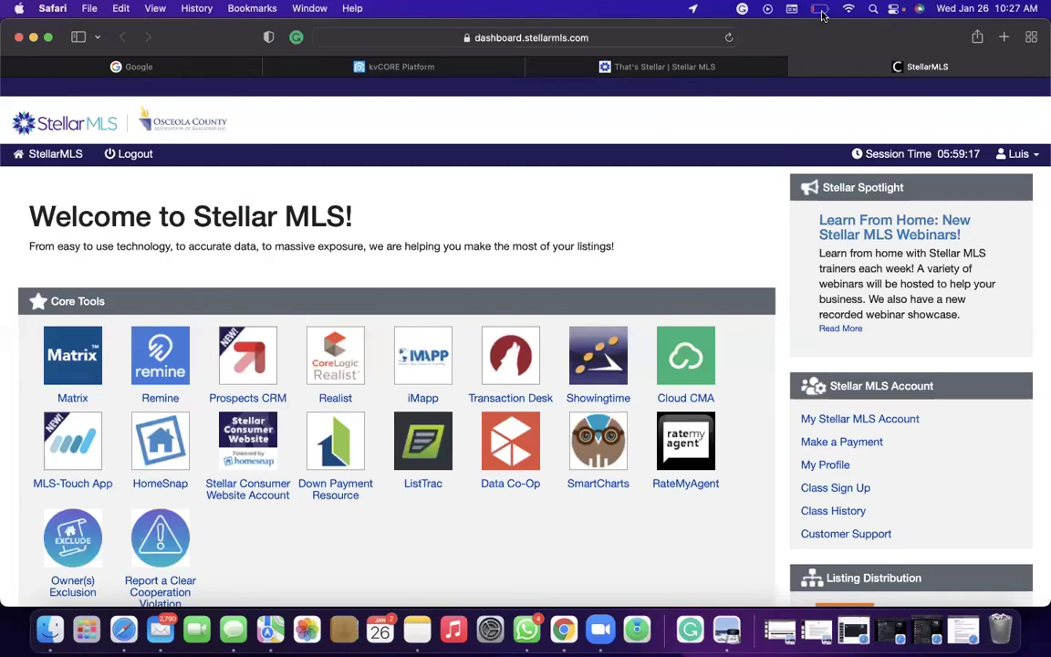
Start a new web address from the Stellar MLS dashboard, bringing up Favorites.
left_click(653, 40)
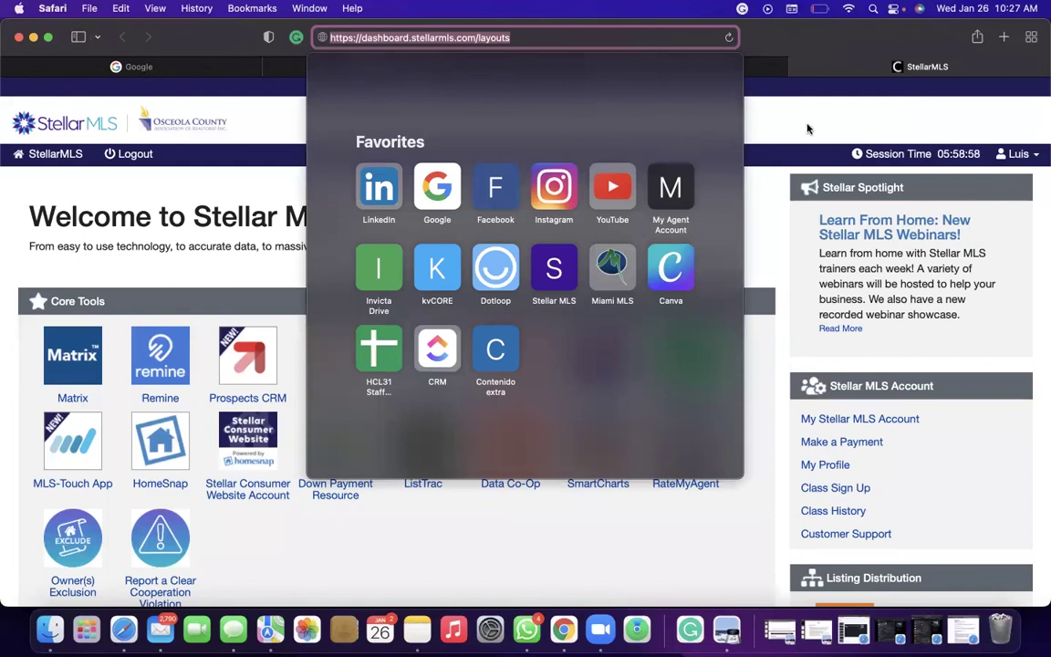
Google 'realtor.com find an agent' and open realtor.com's Find a REALTOR page.
type("realtor.com")
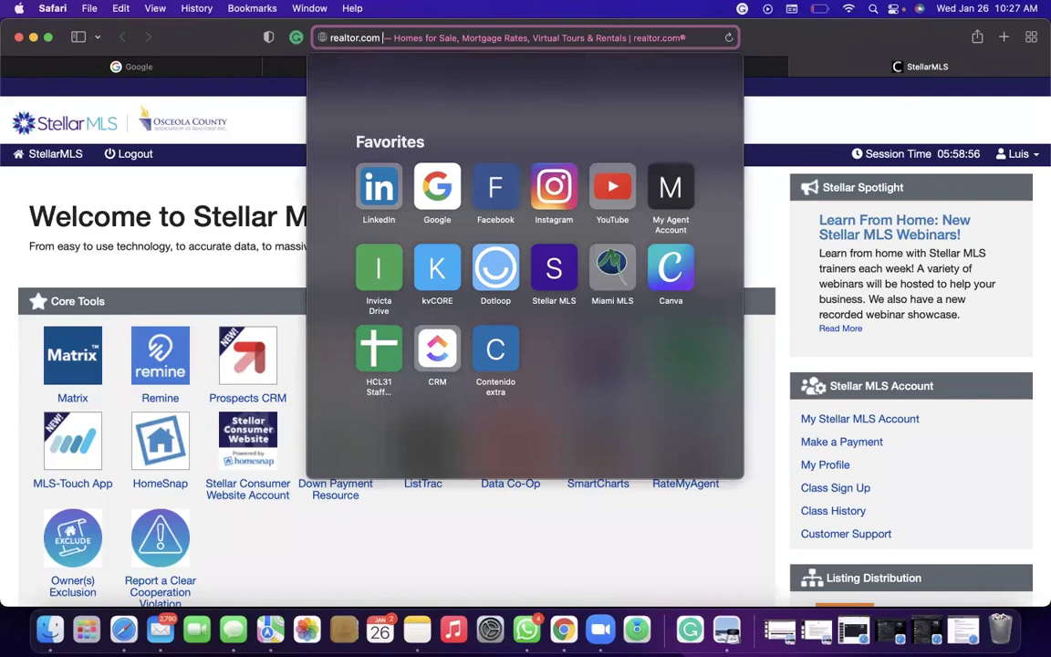
type(" find an agent")
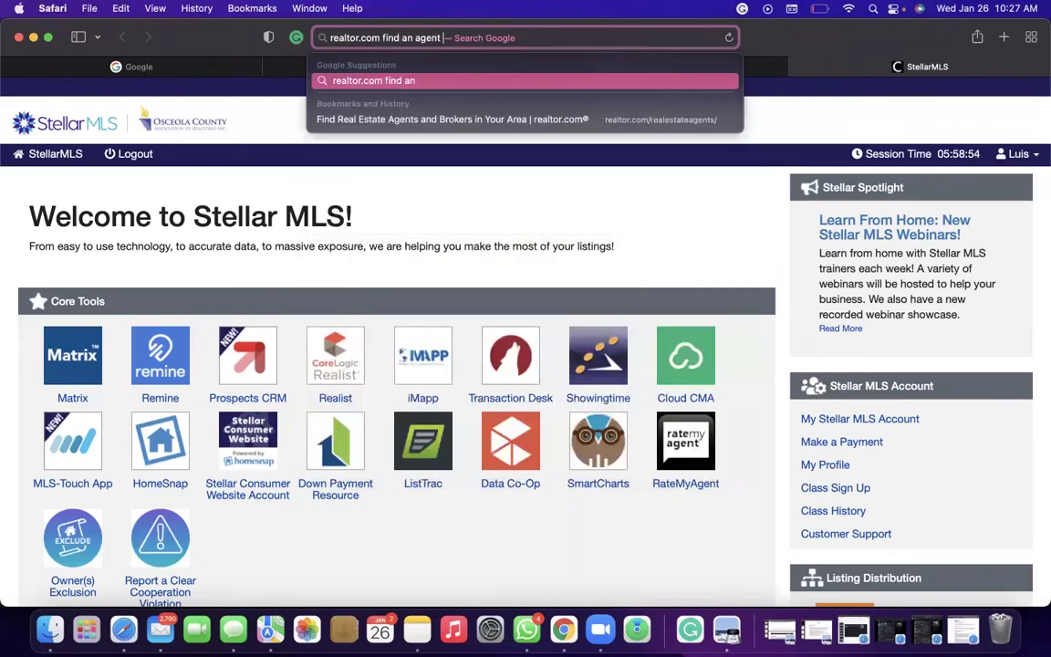
key("Return")
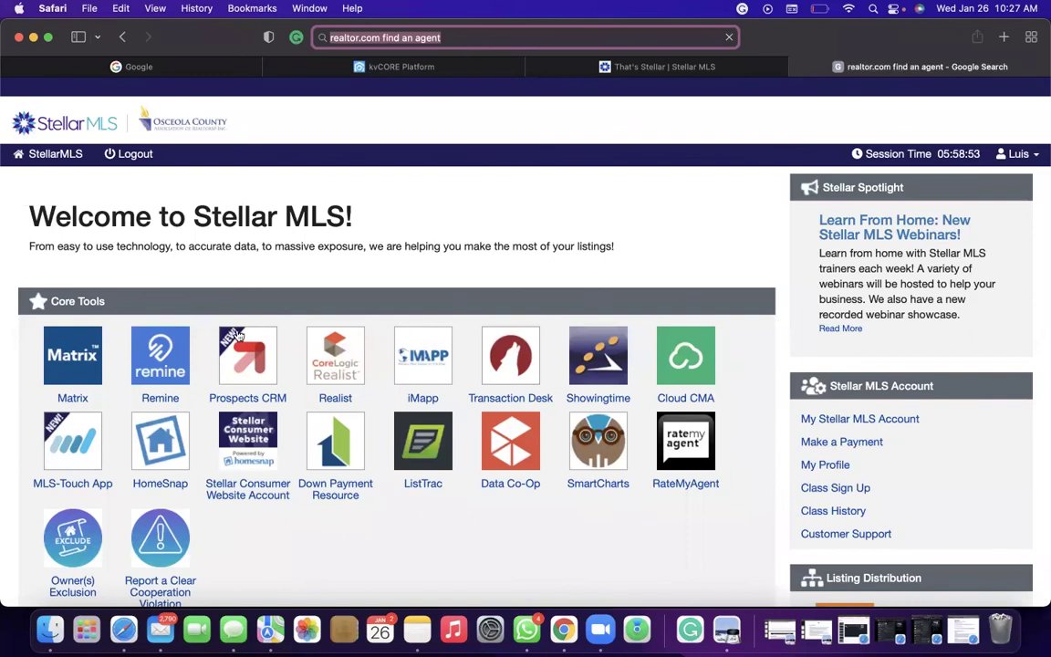
scroll(229, 395, "down", 3)
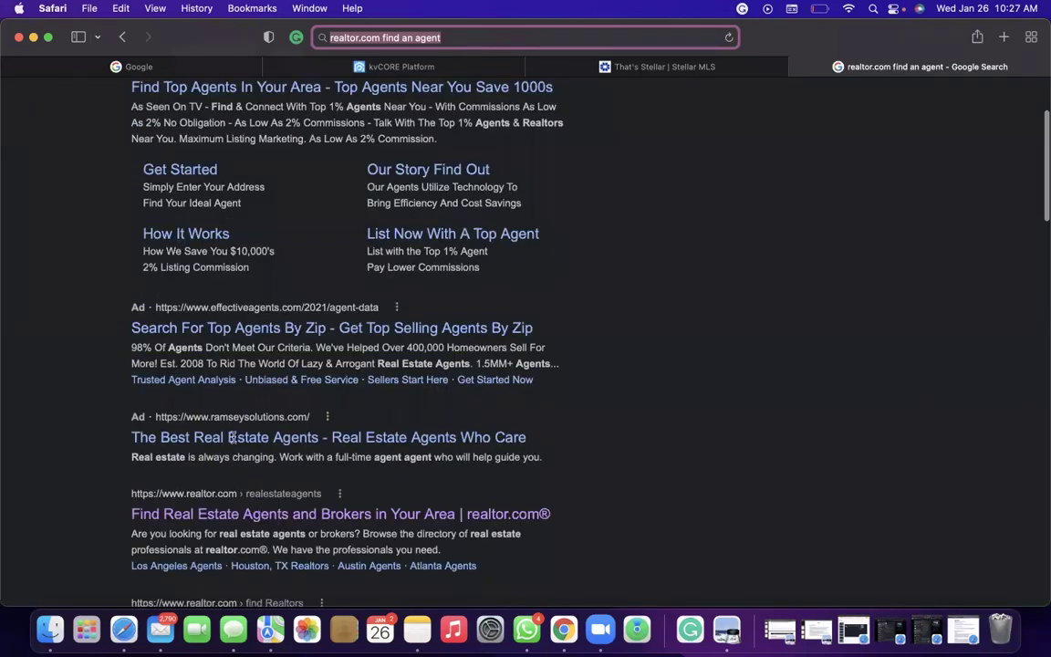
scroll(227, 401, "down", 2)
left_click(219, 429)
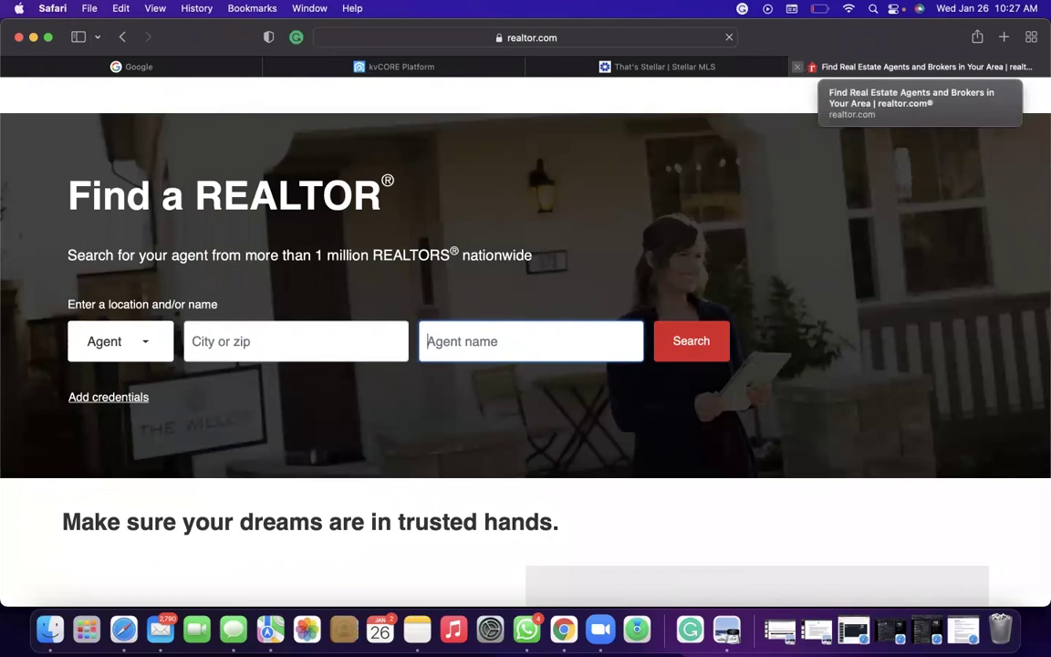
Close the realtor.com tab, then return to the kvCORE dashboard and the Google homepage.
type("As")
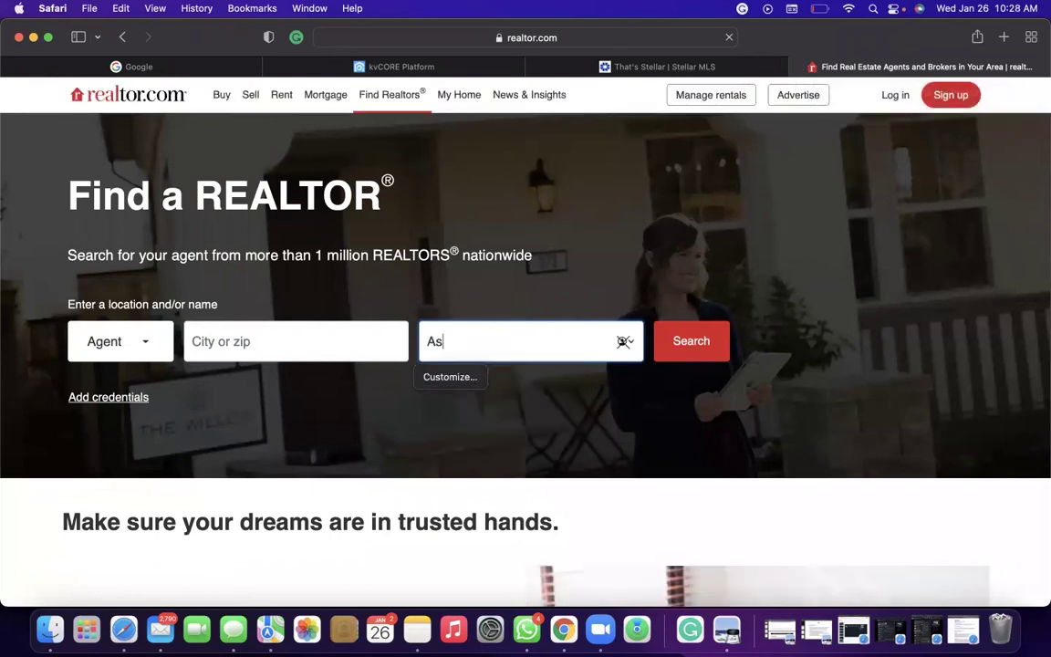
left_click(799, 67)
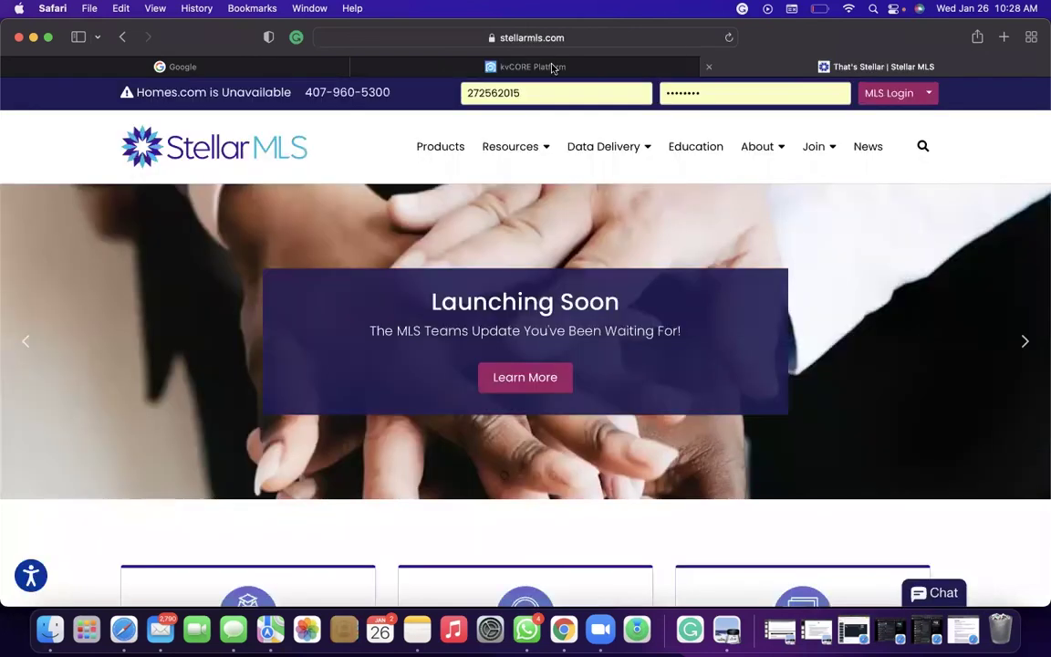
left_click(516, 66)
mouse_move(271, 72)
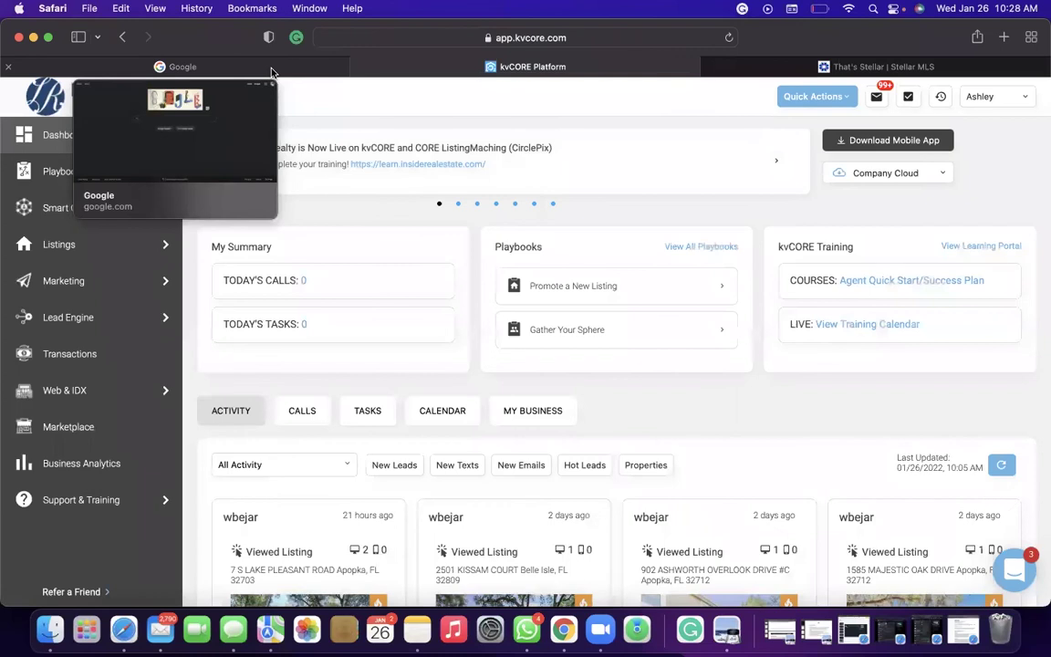
left_click(271, 72)
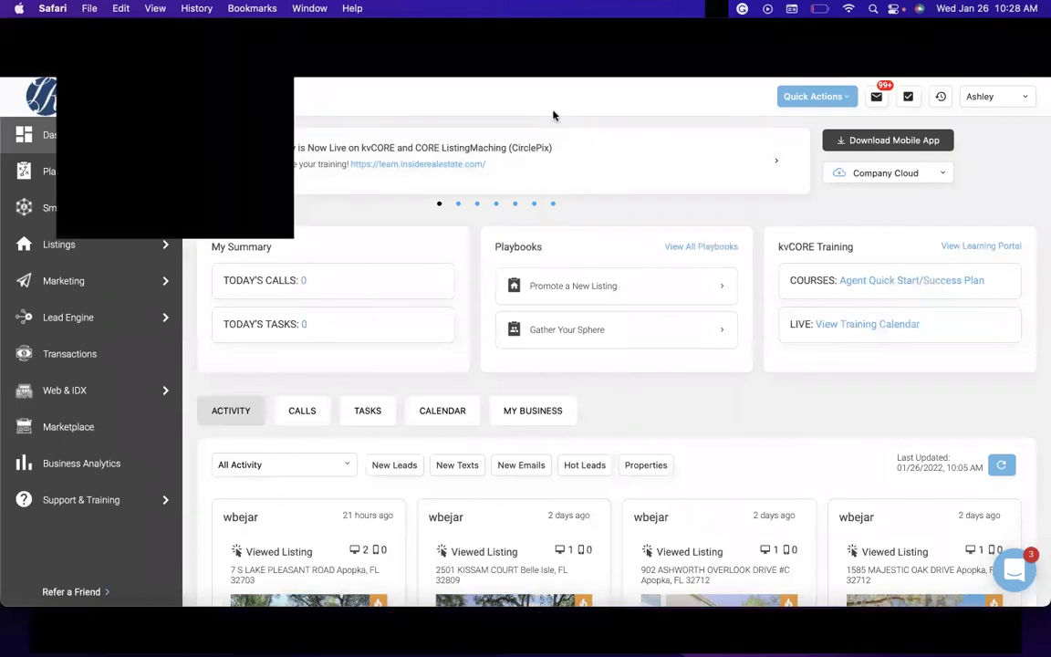